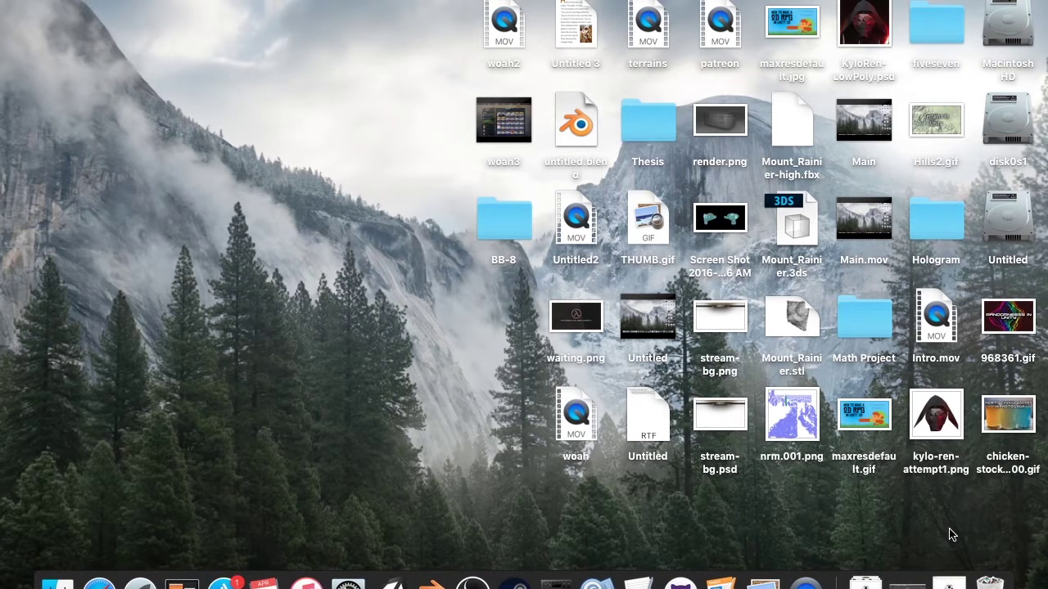
- Open the BB-8 reference photo in Preview from the Dock
left_click(952, 577)
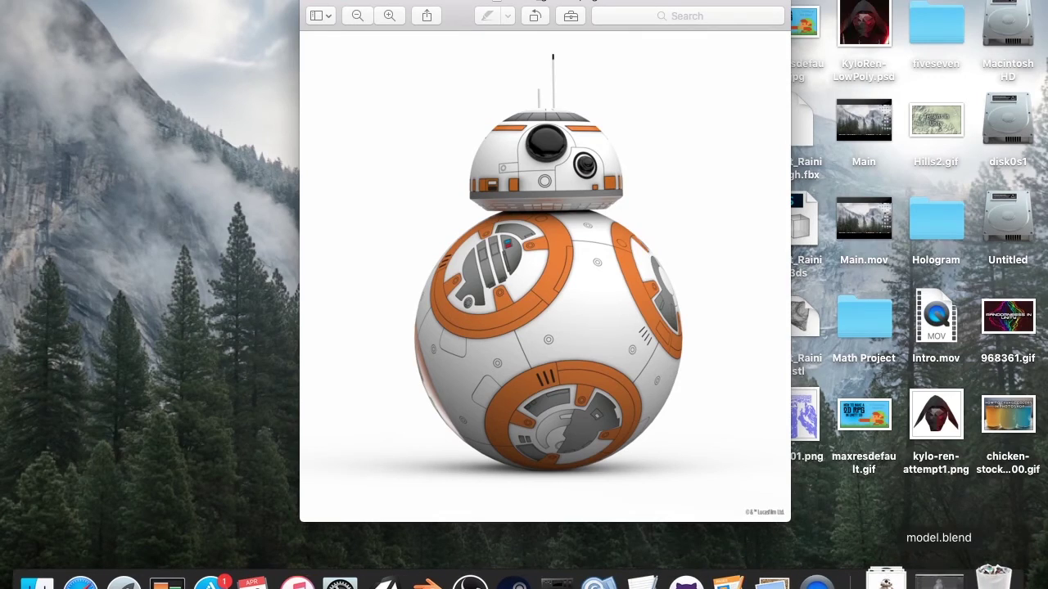
- Bring the Blender BB-8 model back on screen and orbit to view it from above
left_click(941, 578)
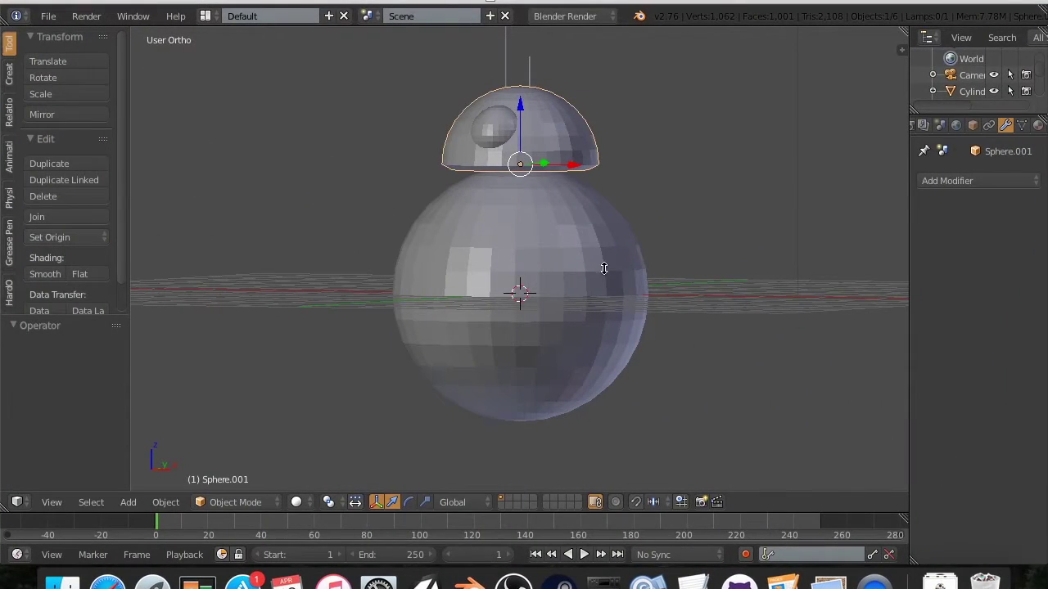
middle_click_drag(589, 335, 611, 345)
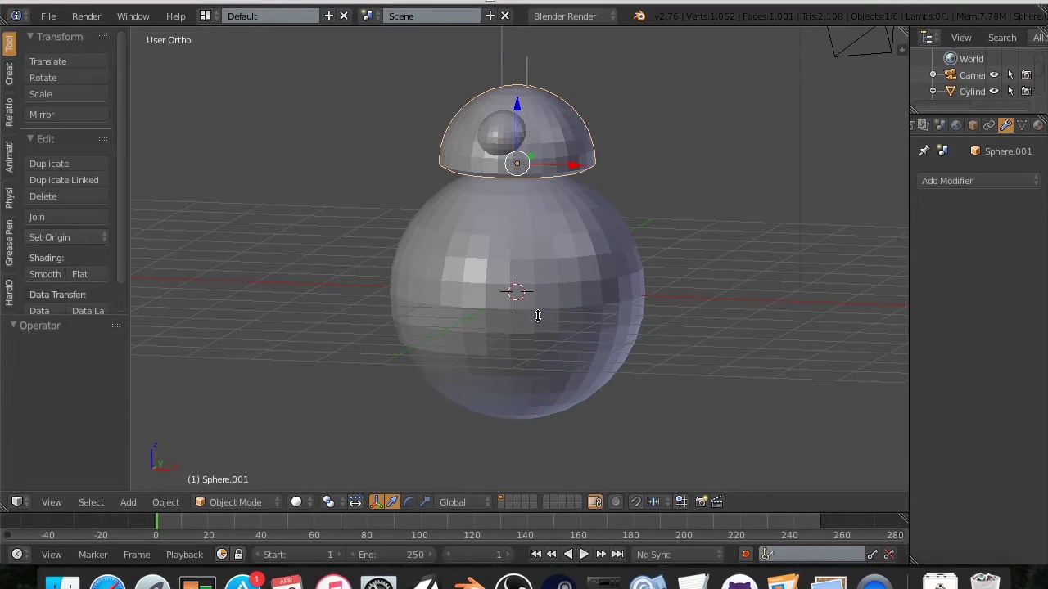
scroll(538, 313, "down", 2)
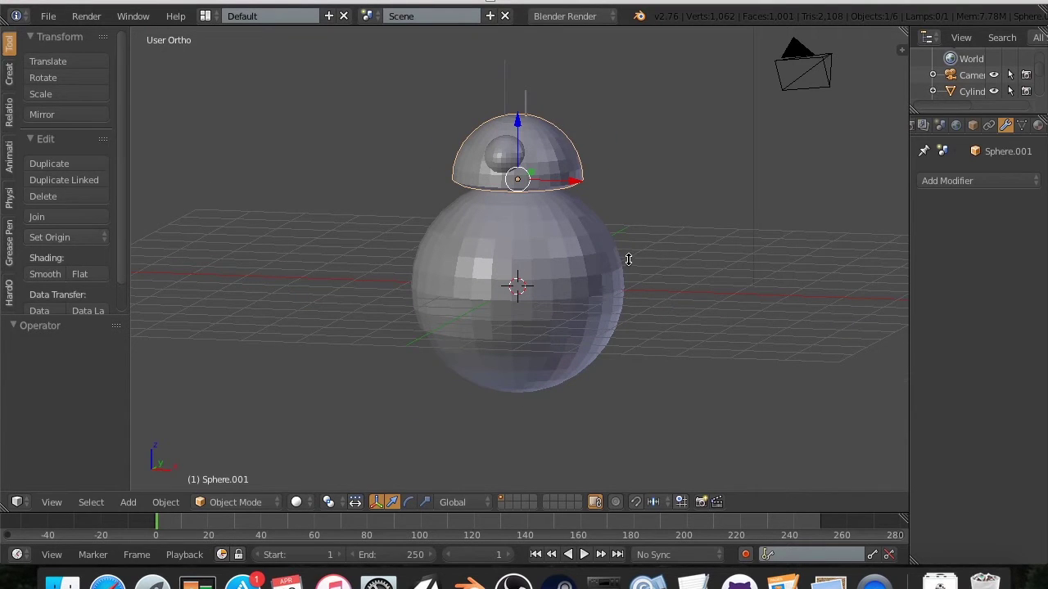
- Select the body sphere and zoom in and out around it
right_click(506, 243)
scroll(506, 243, "down", 1)
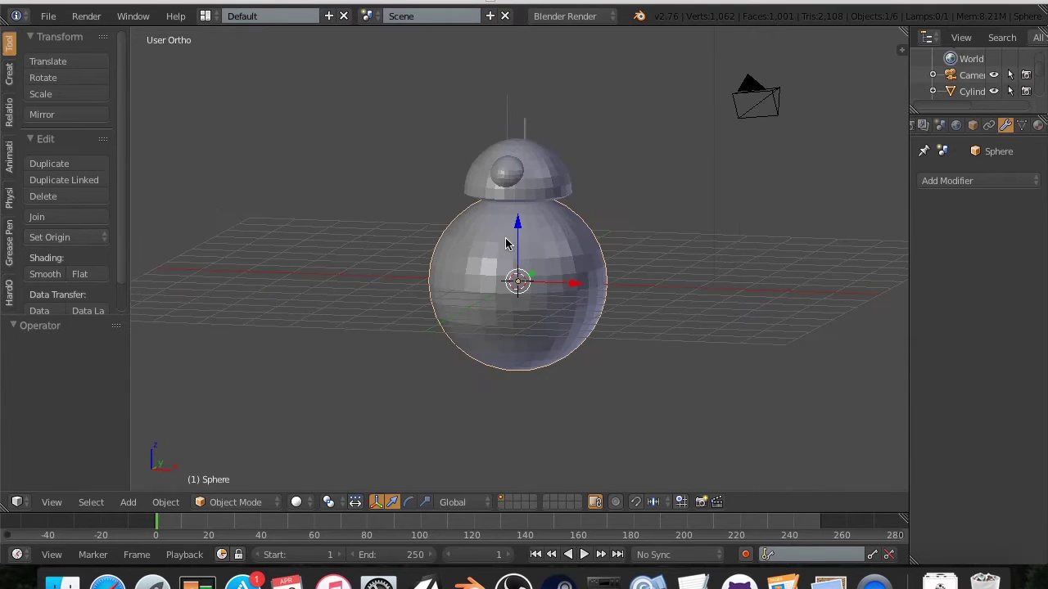
scroll(508, 243, "up", 5)
scroll(515, 241, "down", 2)
scroll(514, 262, "up", 1)
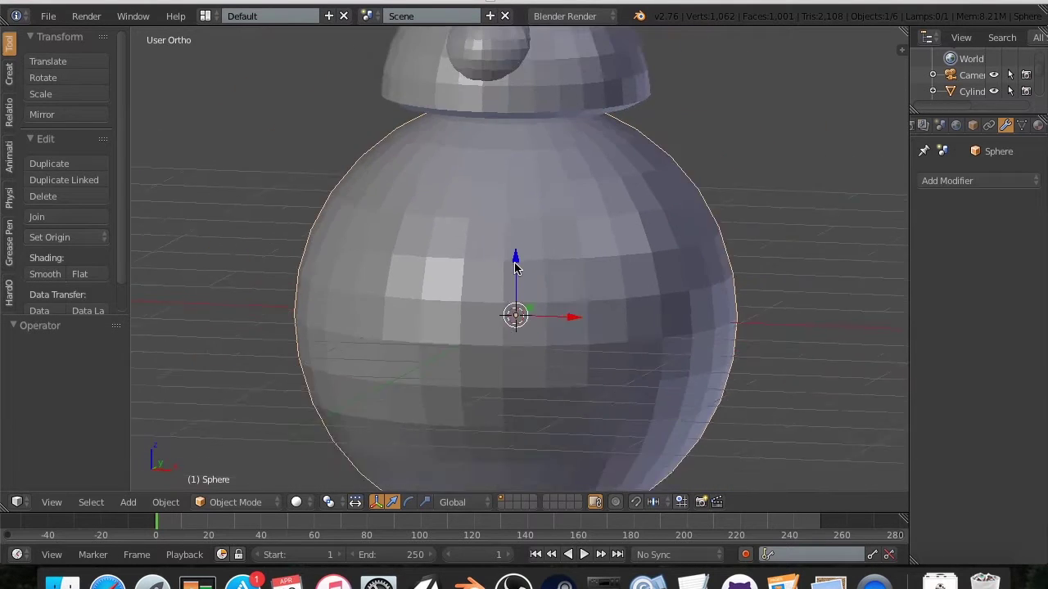
scroll(515, 267, "down", 3)
scroll(515, 274, "up", 1)
scroll(515, 281, "down", 1)
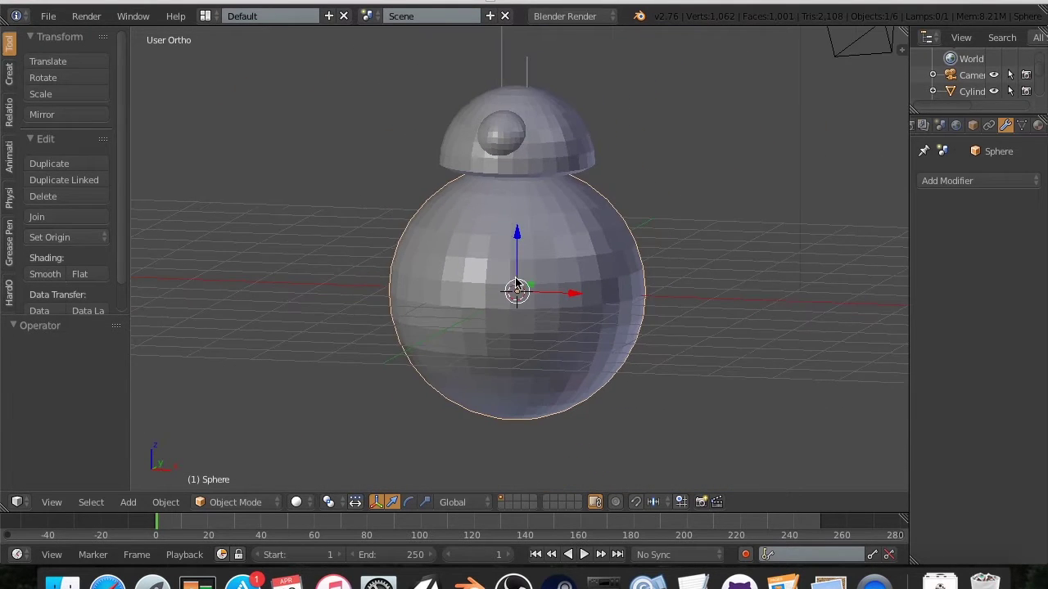
- Add a level-2 Subdivision Surface modifier to the body sphere and apply it
left_click(968, 181)
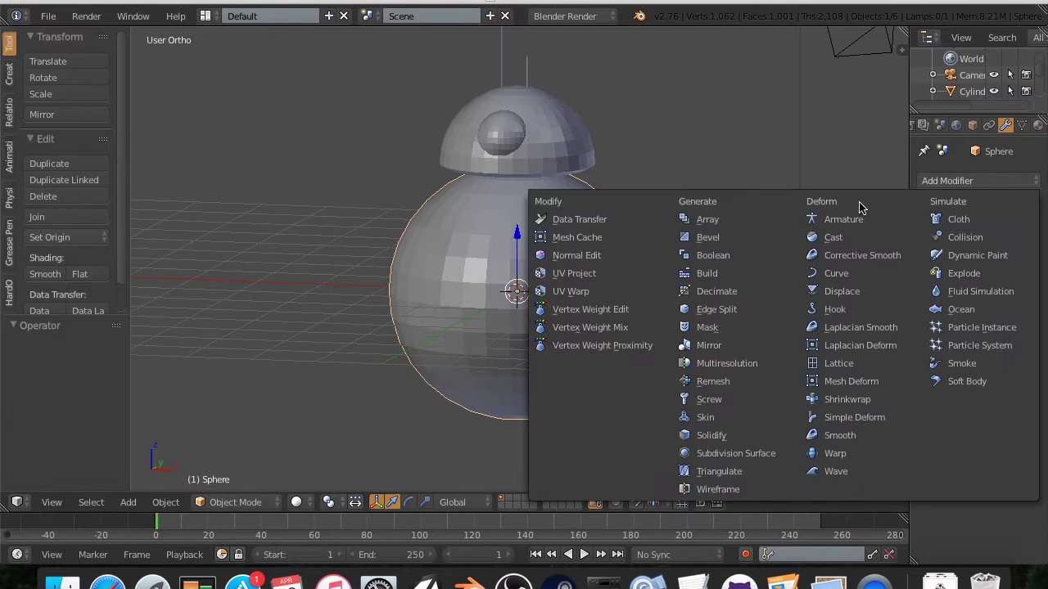
left_click(717, 454)
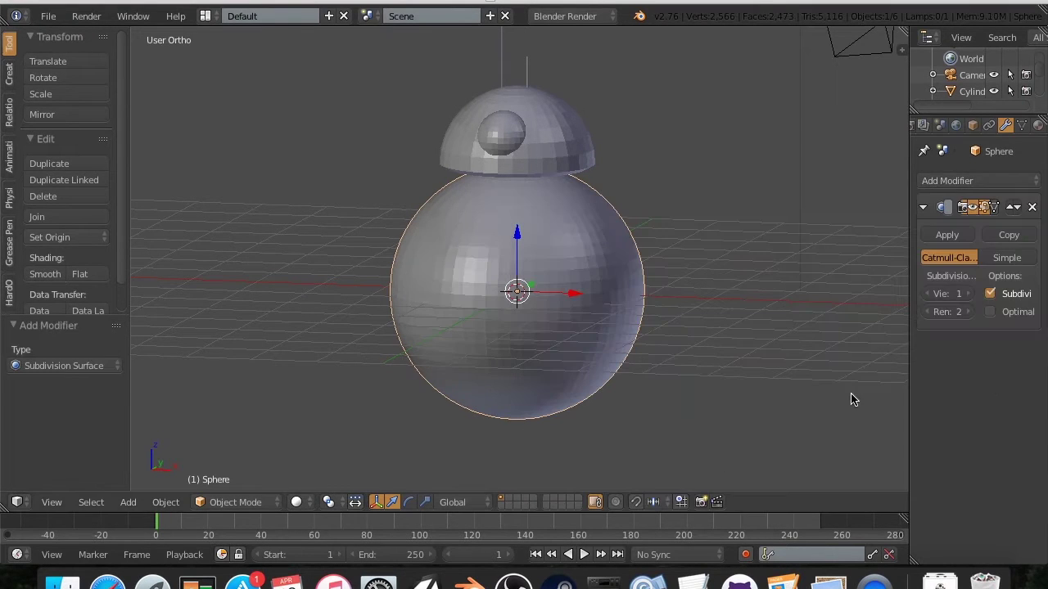
left_click(969, 293)
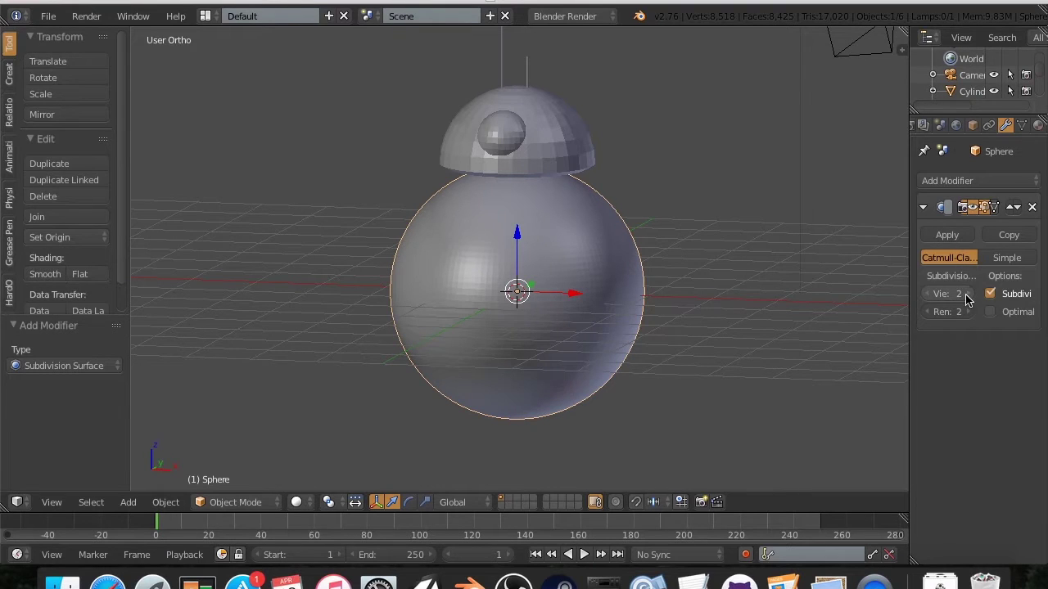
left_click(949, 236)
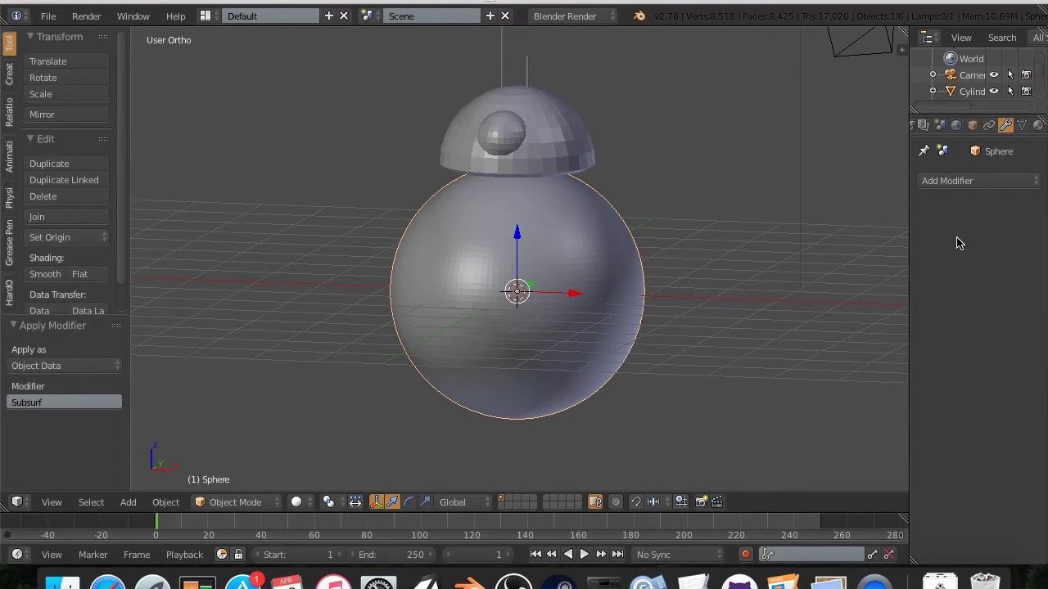
- Add a Subdivision Surface modifier to the head dome and apply it
right_click(524, 135)
left_click(950, 181)
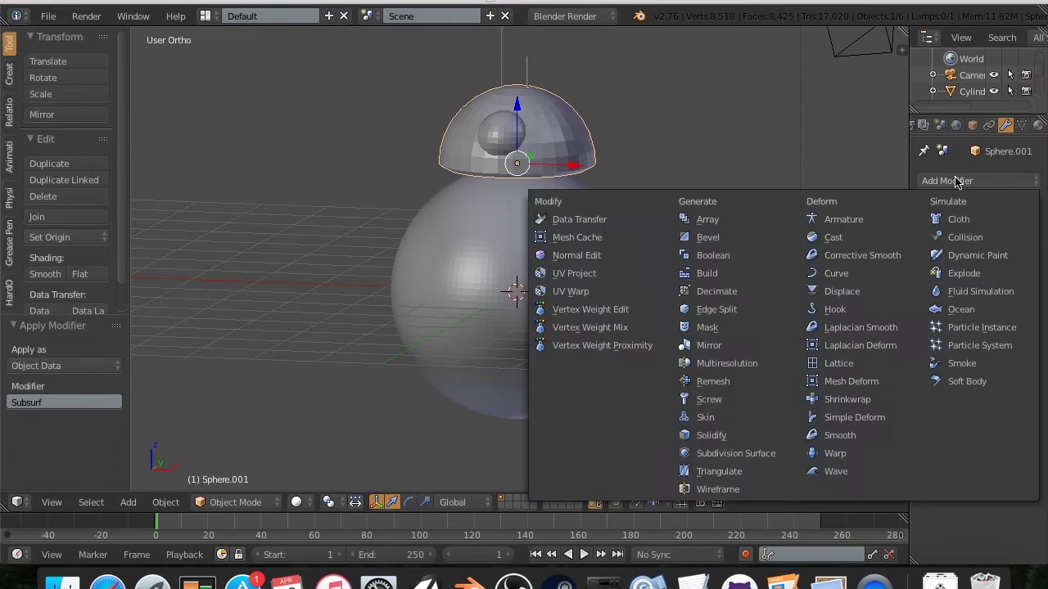
left_click(740, 454)
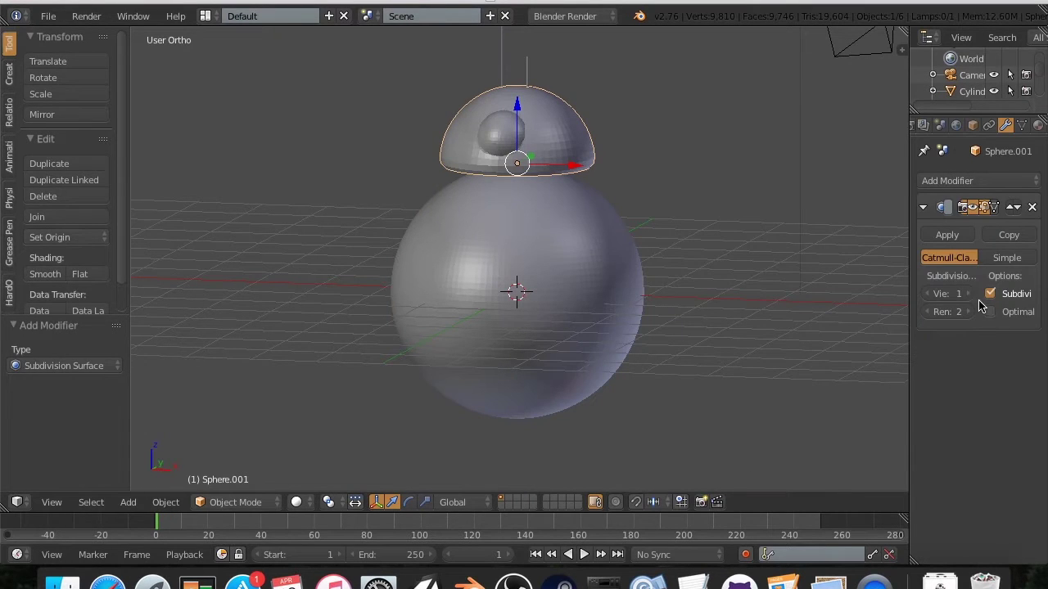
left_click(968, 237)
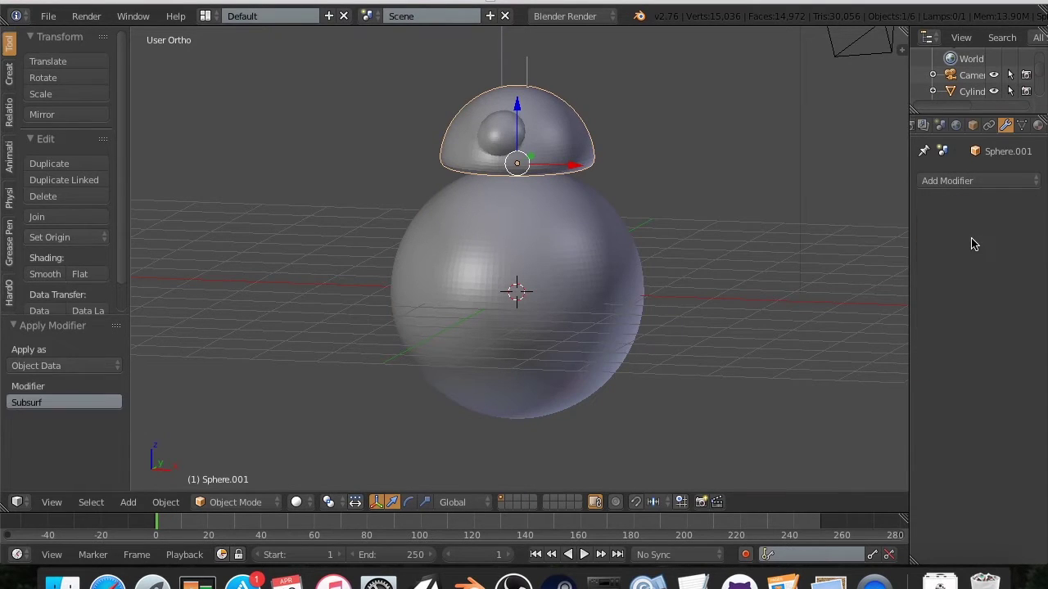
- Shade the head dome and body sphere smooth
left_click(45, 275)
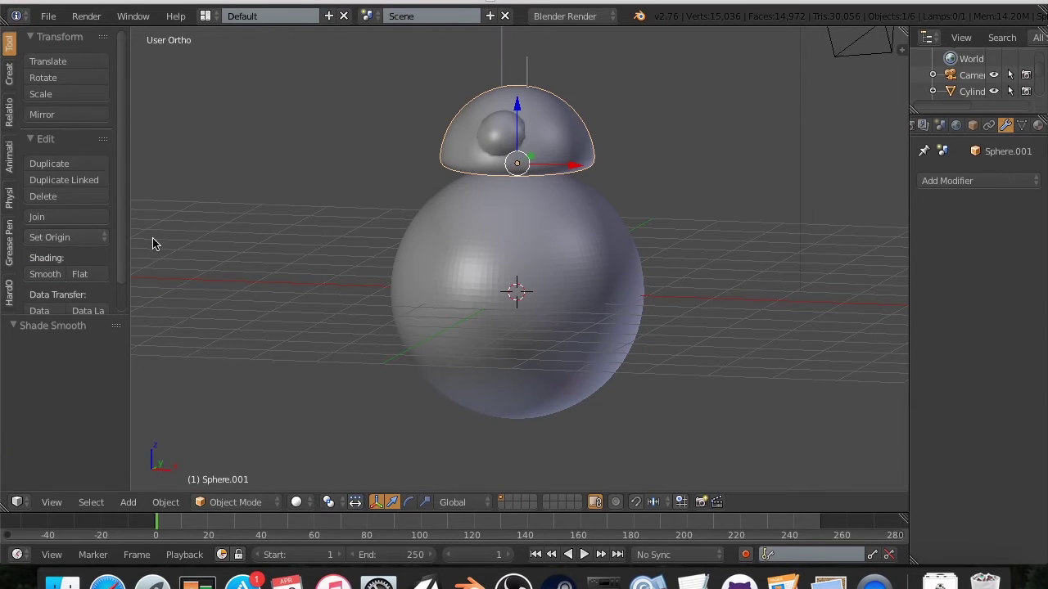
right_click(416, 239)
left_click(51, 274)
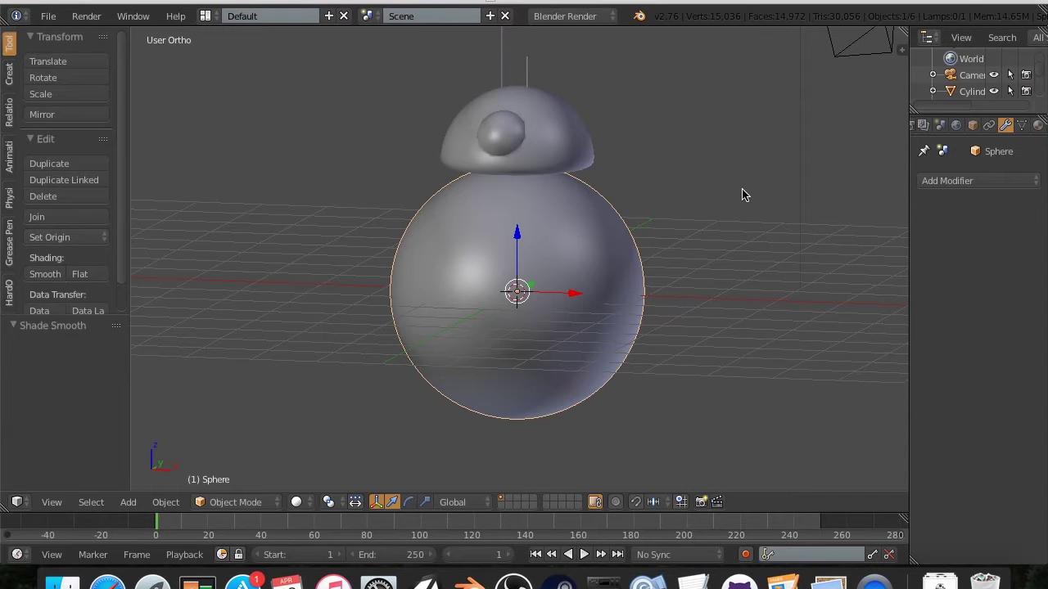
middle_click_drag(743, 195, 726, 213)
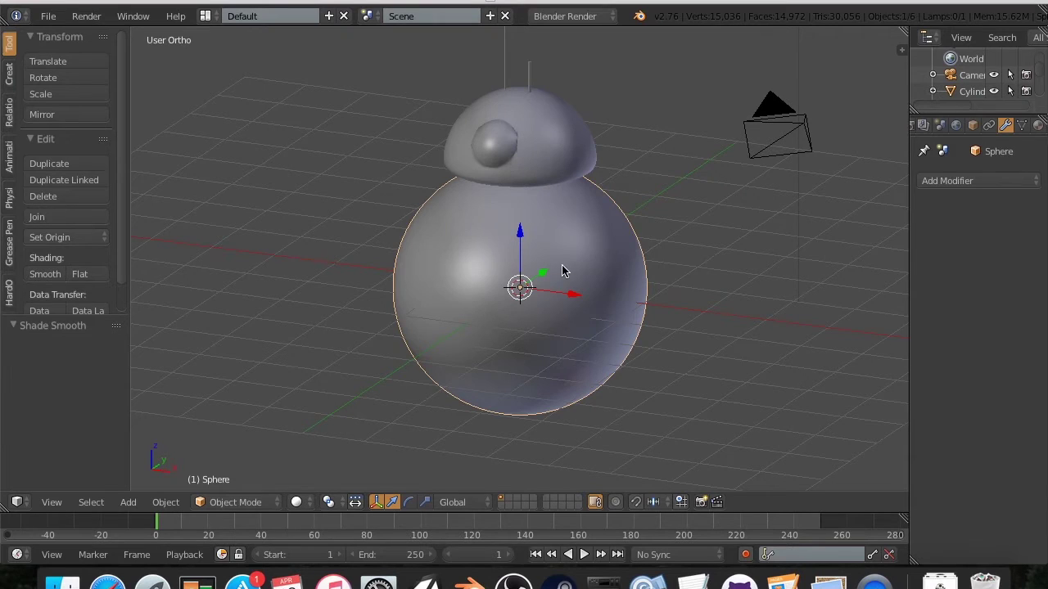
- UV-unwrap the body sphere with Smart UV Project
key("Tab")
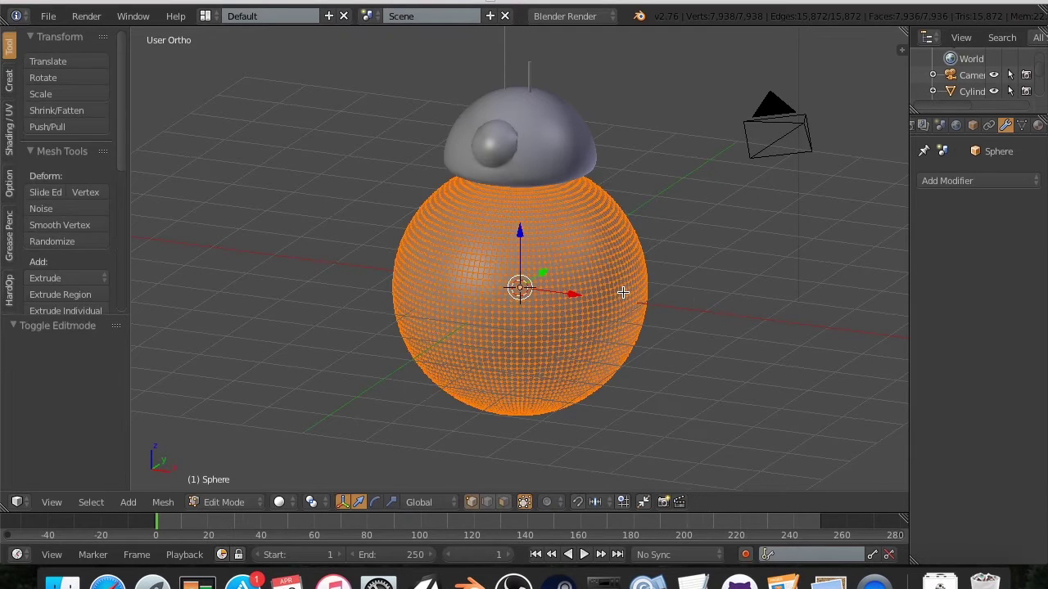
key("u")
left_click(614, 305)
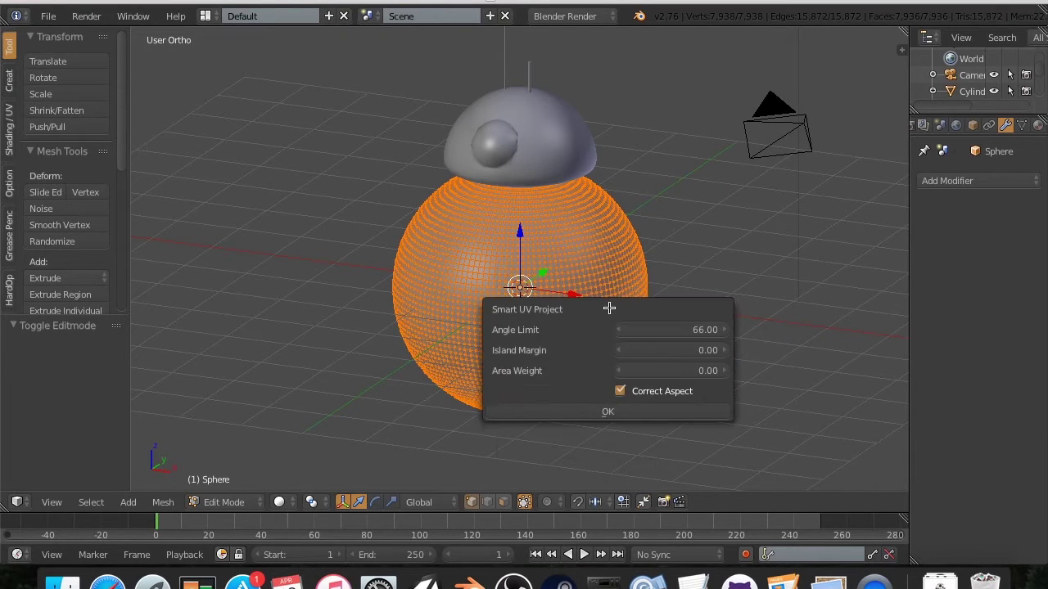
left_click(657, 415)
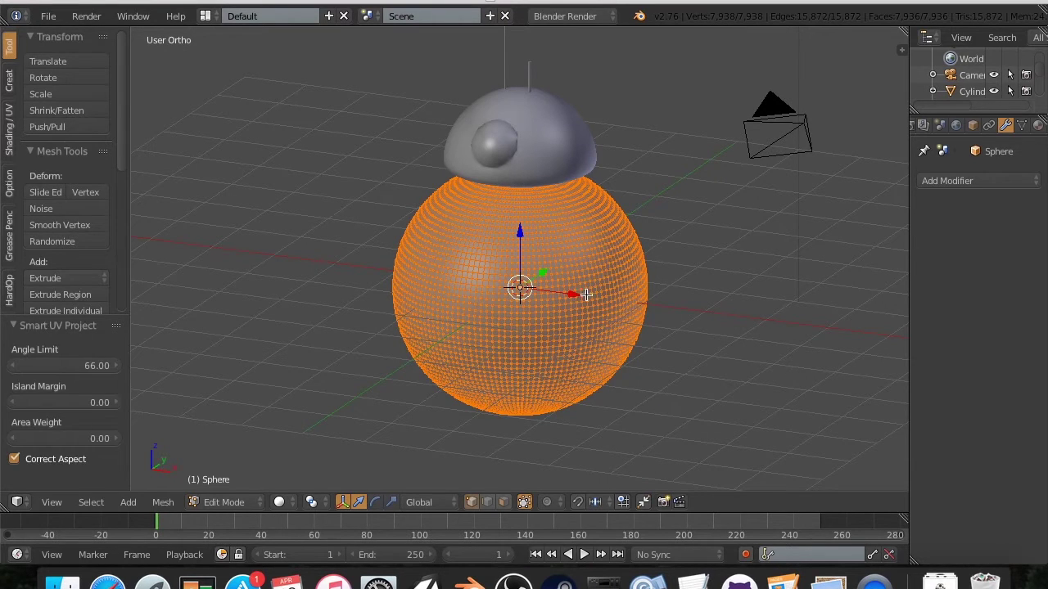
key("Tab")
- UV-unwrap the whole head dome with Smart UV Project
right_click(555, 170)
key("Tab")
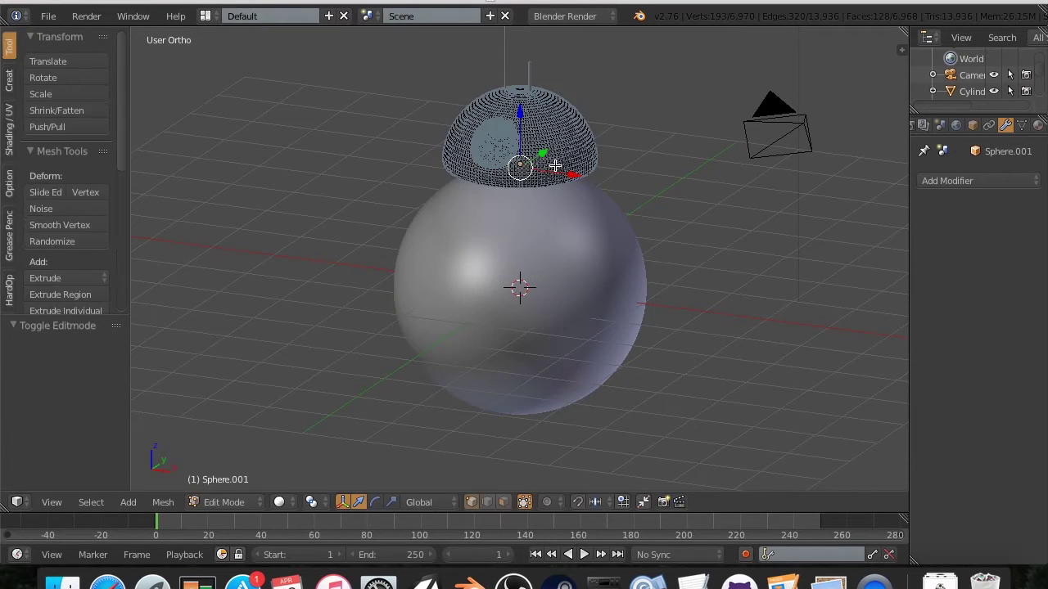
key("a")
key("u")
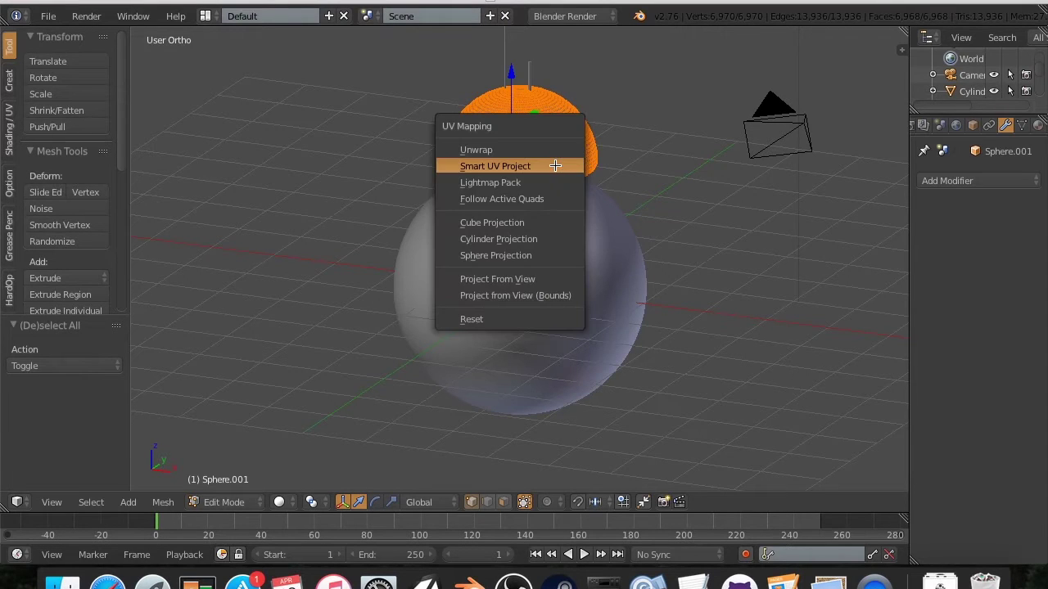
left_click(555, 165)
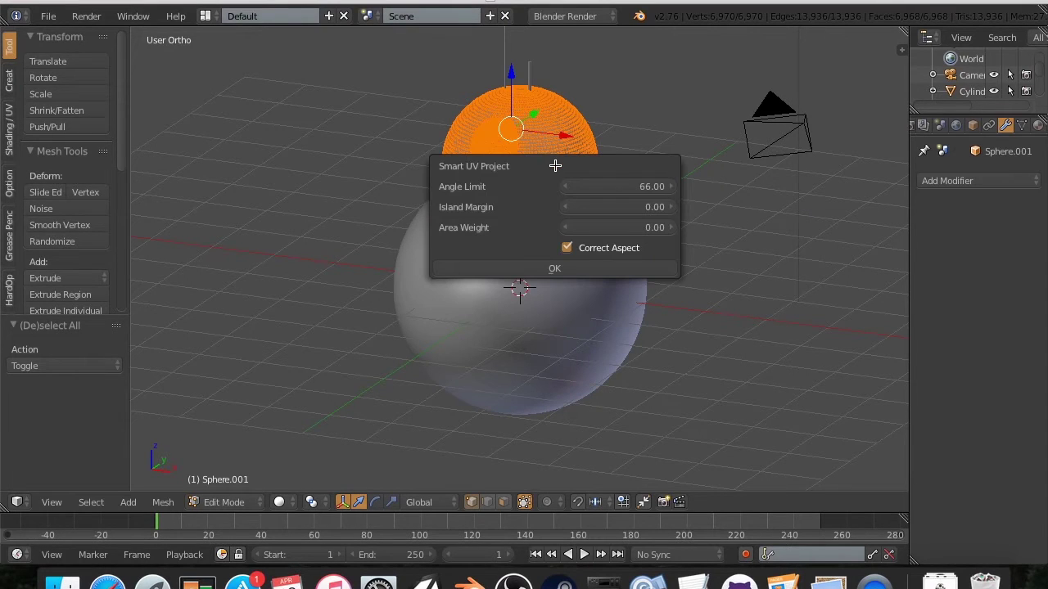
left_click(515, 267)
key("Tab")
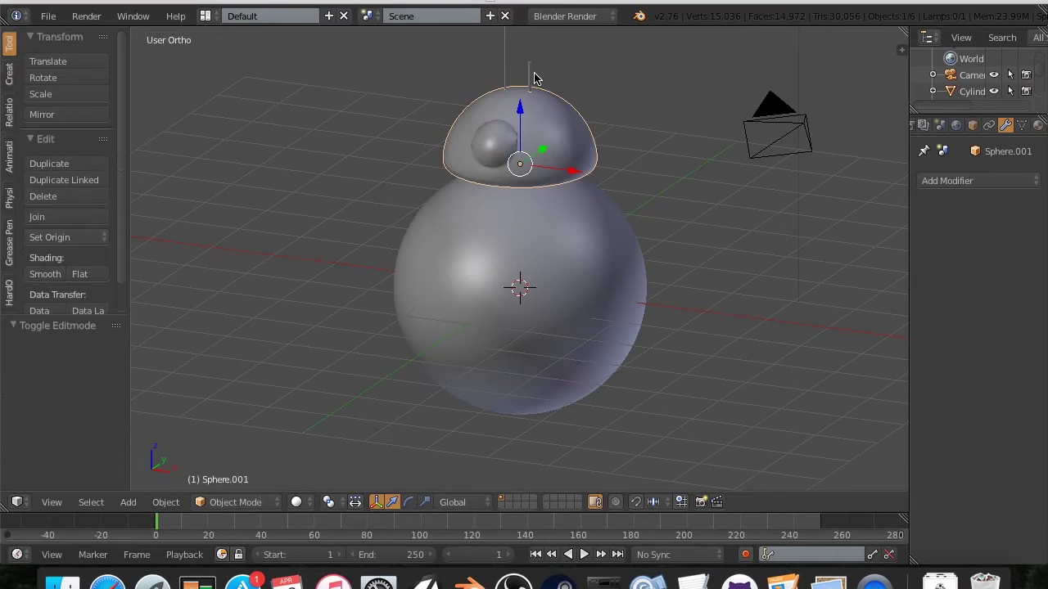
- UV-unwrap the short antenna with Smart UV Project
right_click(533, 79)
key("Tab")
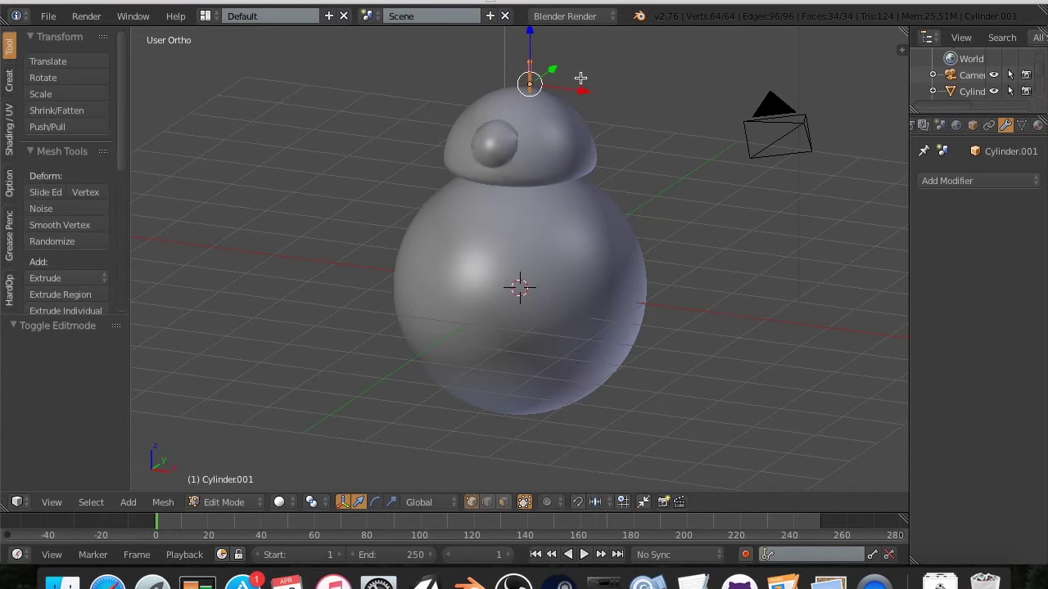
key("u")
left_click(581, 79)
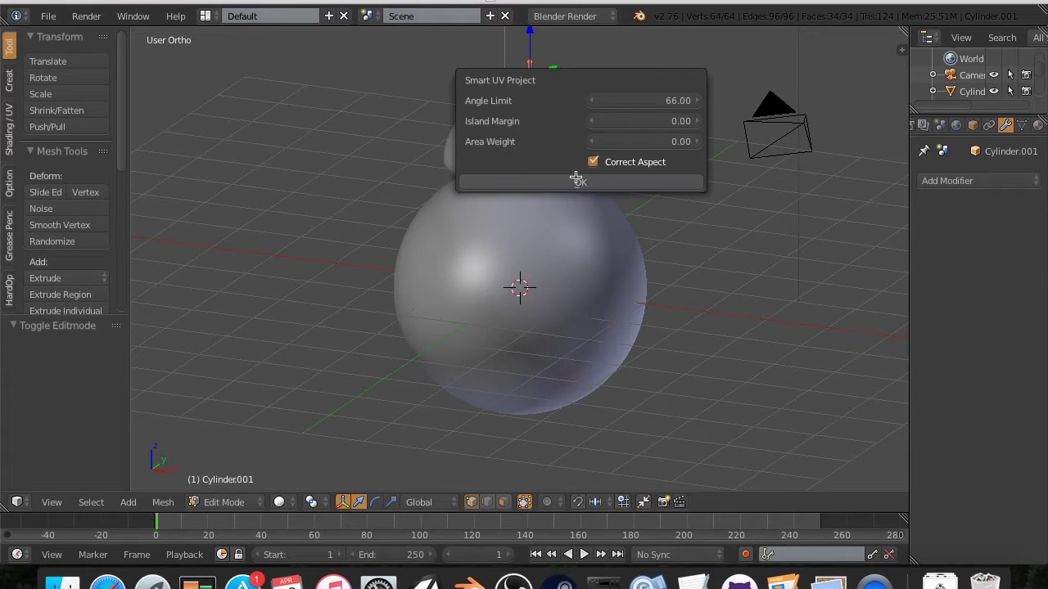
left_click(580, 188)
key("Tab")
- UV-unwrap the tall antenna cylinder with Smart UV Project and recentre the view
right_click(504, 67)
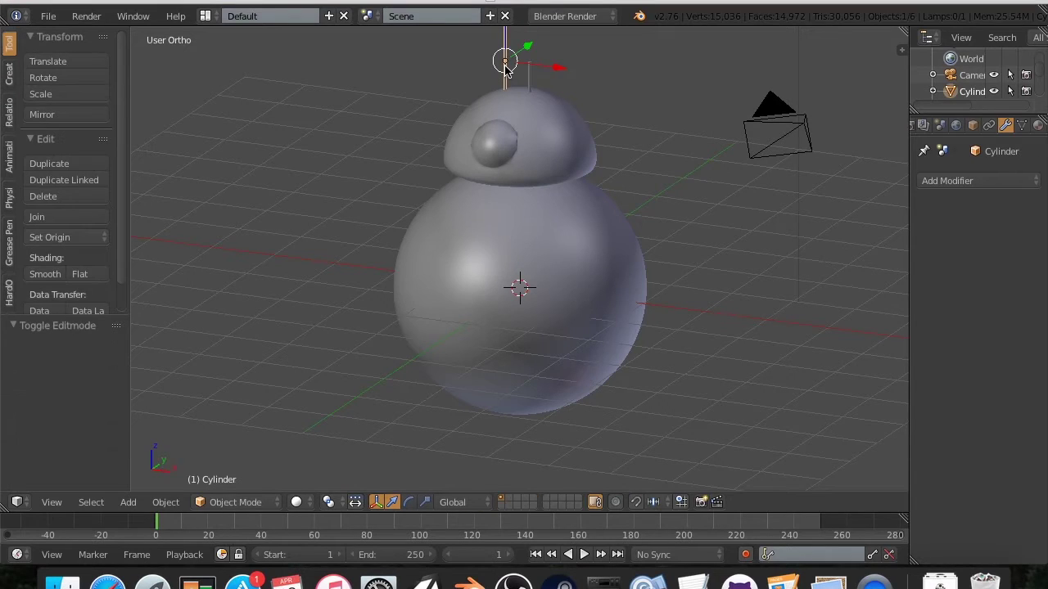
key("Tab")
key("u")
left_click(505, 68)
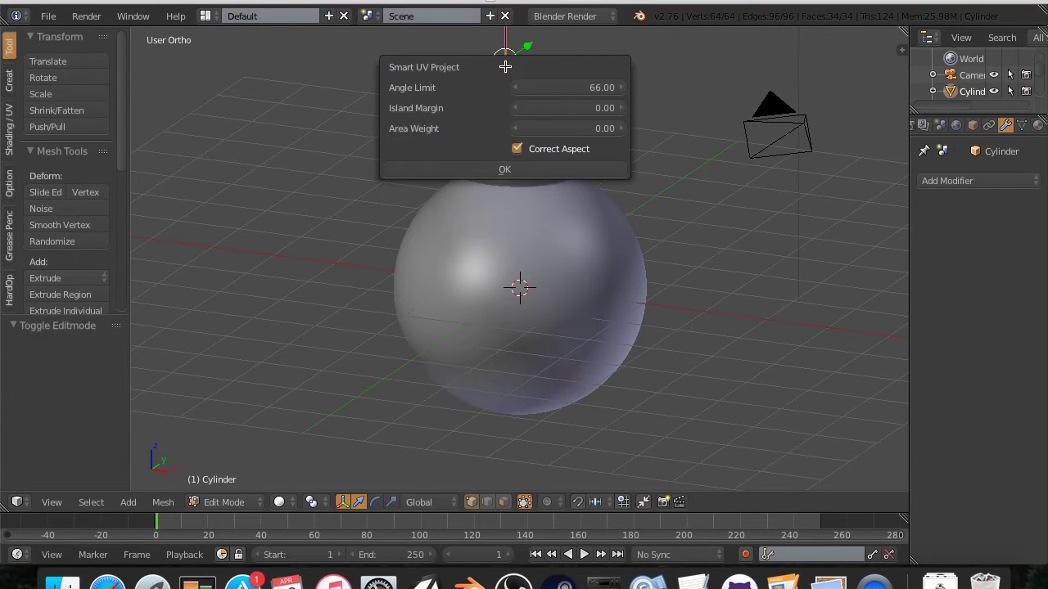
left_click(489, 172)
key("Tab")
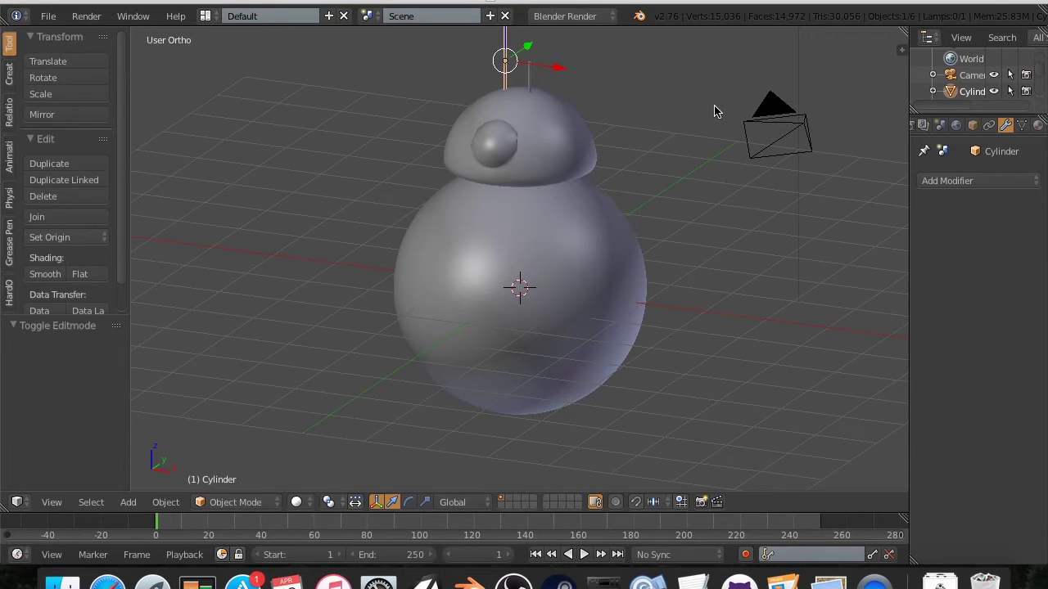
mouse_move(714, 111)
middle_mouse_down()
mouse_move(718, 159)
mouse_move(755, 105)
mouse_move(709, 129)
middle_mouse_up()
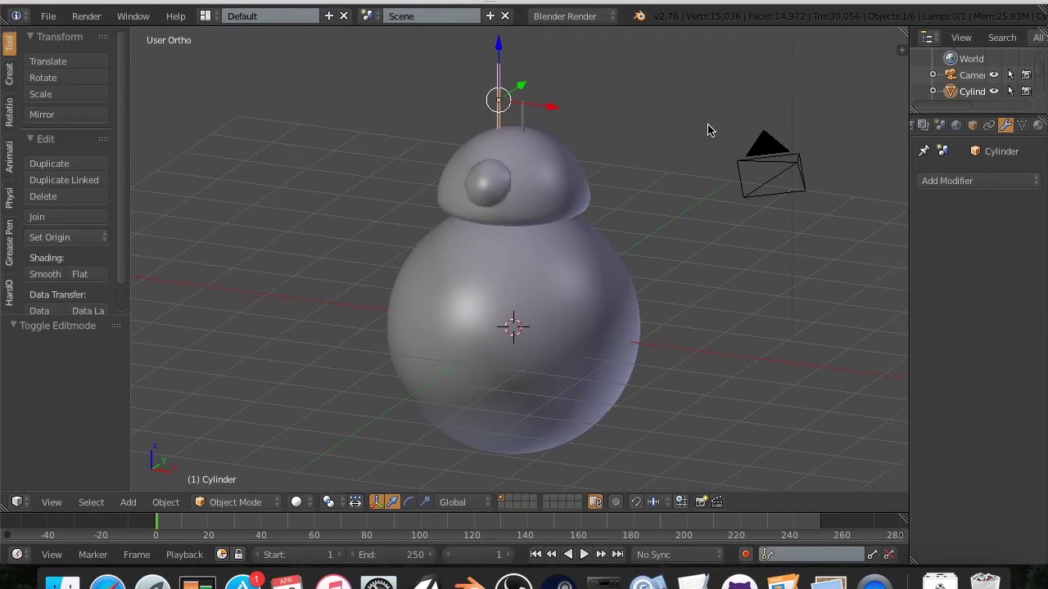
- Select the camera and lamp together and delete both
right_click(772, 154)
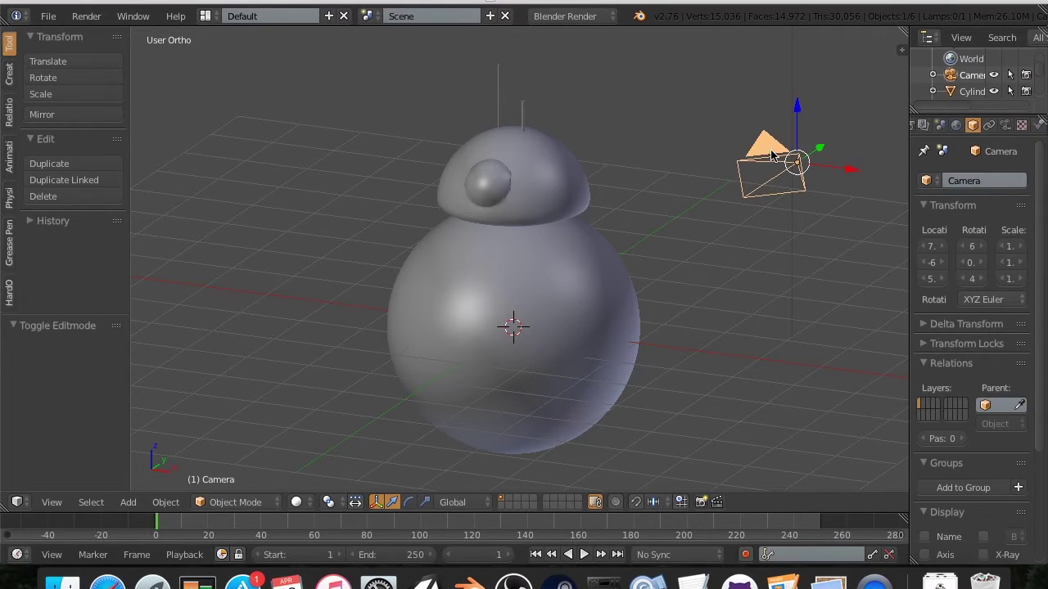
right_click(794, 73, "shift")
scroll(791, 82, "down", 5)
scroll(791, 82, "up", 1)
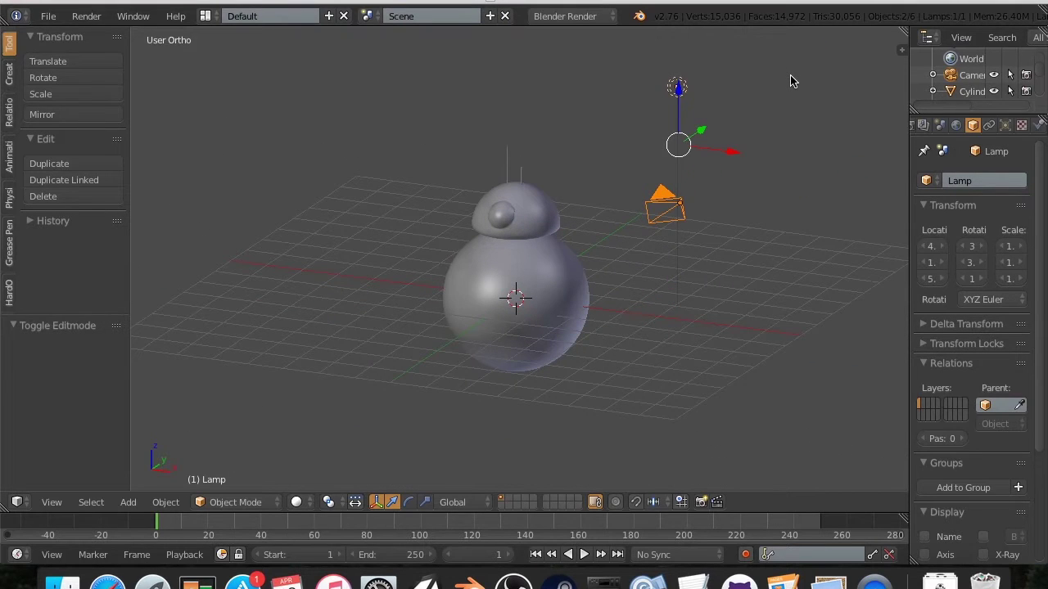
key("x")
left_click(666, 219)
scroll(666, 219, "up", 3)
scroll(666, 219, "down", 1)
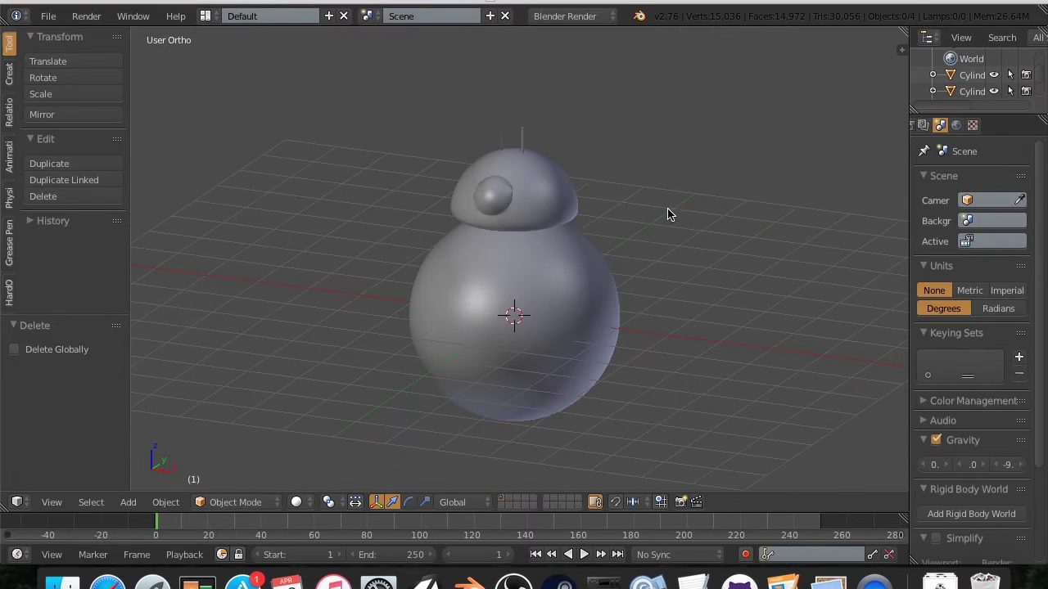
scroll(662, 205, "up", 1)
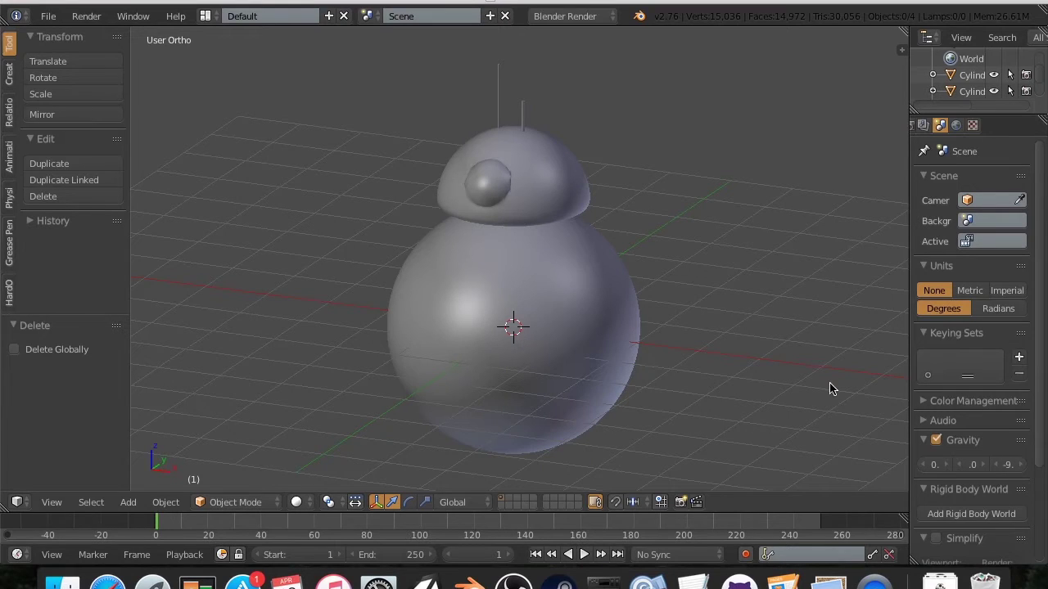
- Select the body sphere, then the head piece Sphere.001
right_click(555, 339)
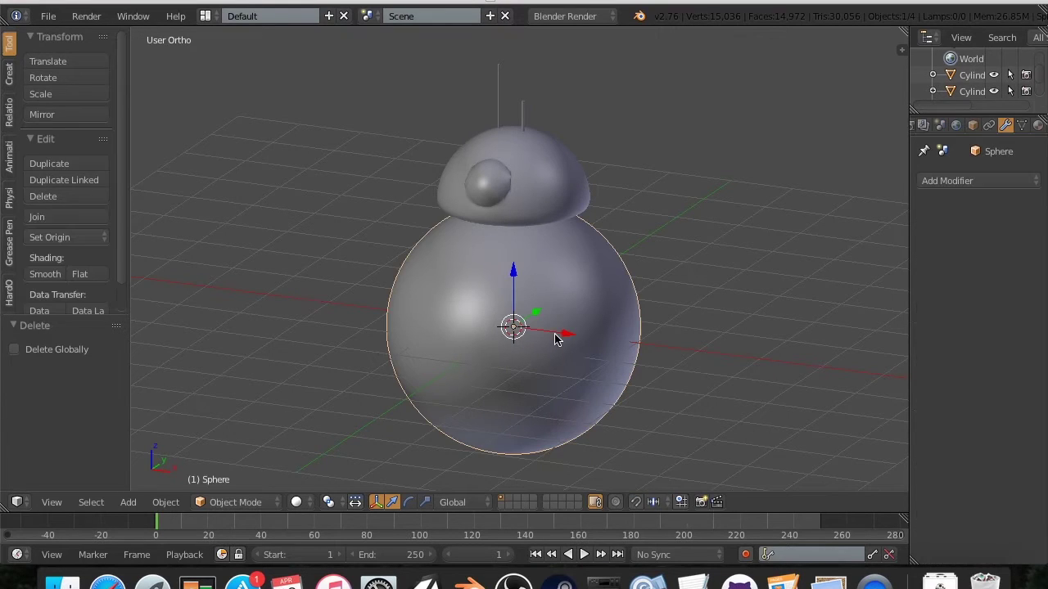
right_click(556, 168)
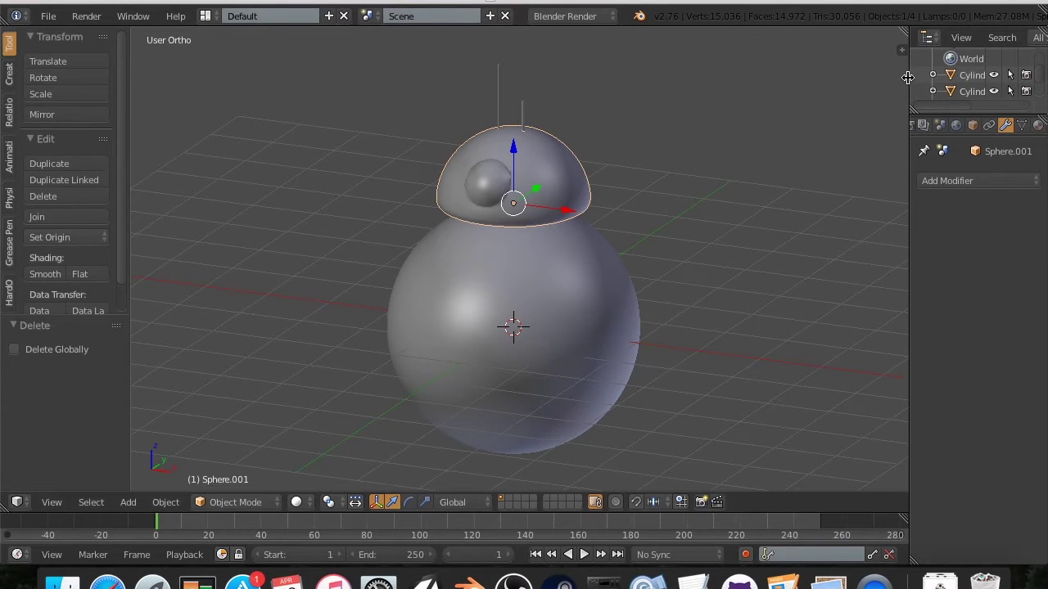
- Enlarge the Outliner and rename Sphere.001 to 'head' and Sphere to 'body'
left_click_drag(908, 81, 857, 82)
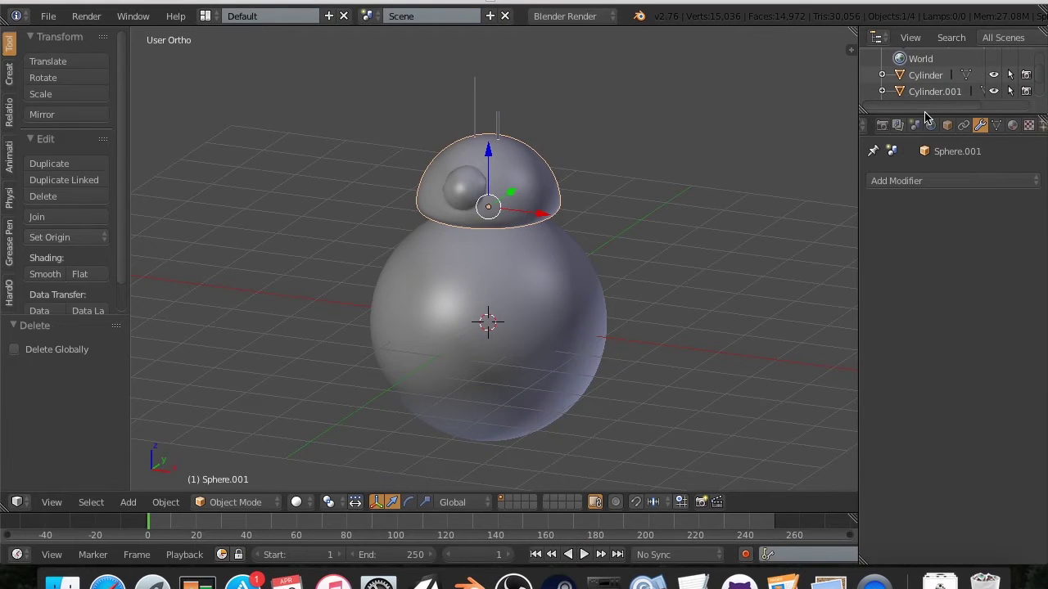
left_click_drag(926, 115, 913, 232)
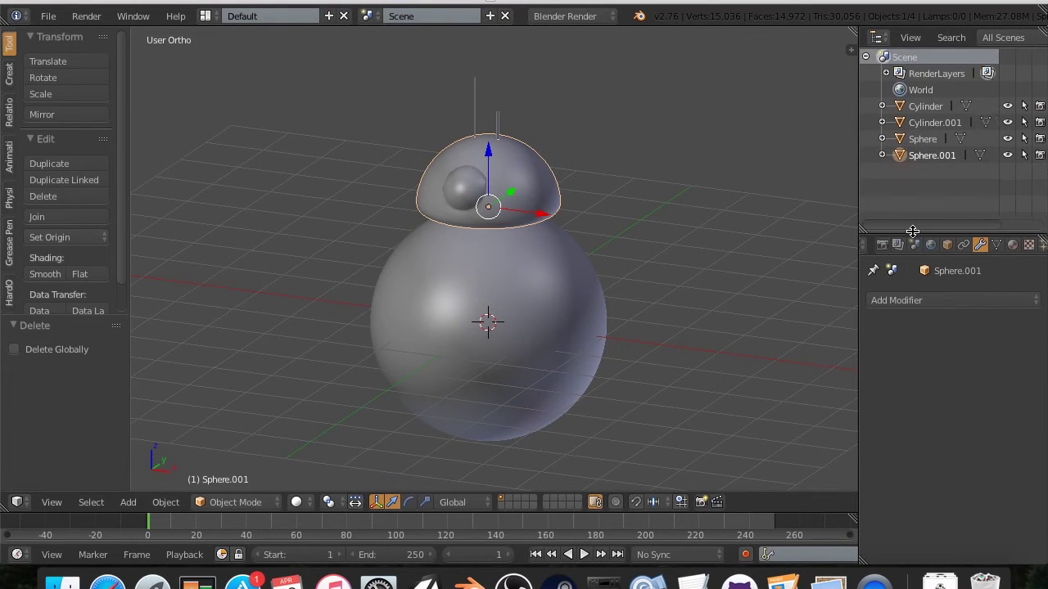
double_click(923, 156)
type("head")
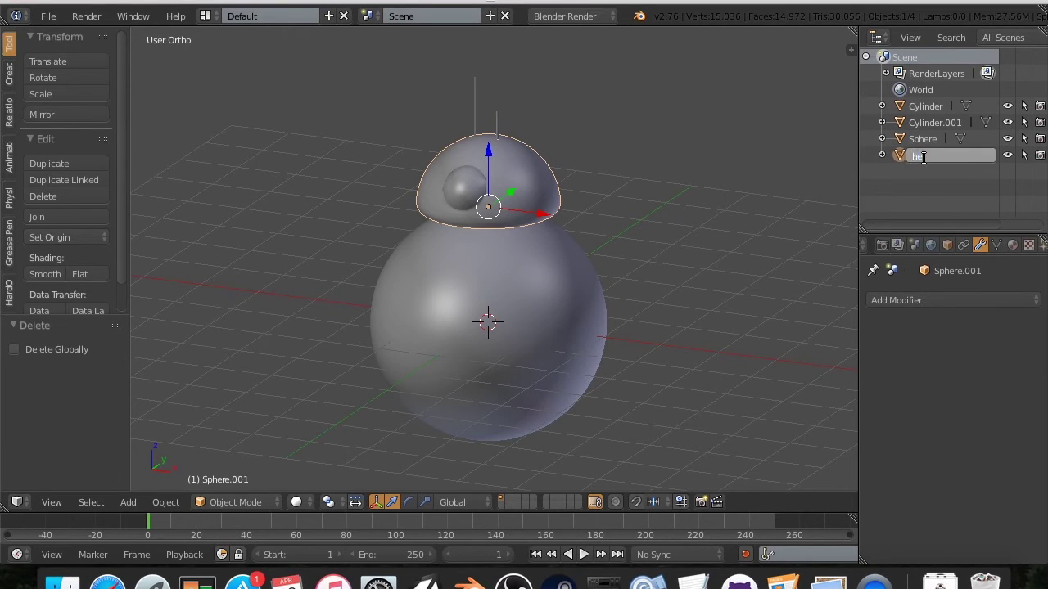
key("Return")
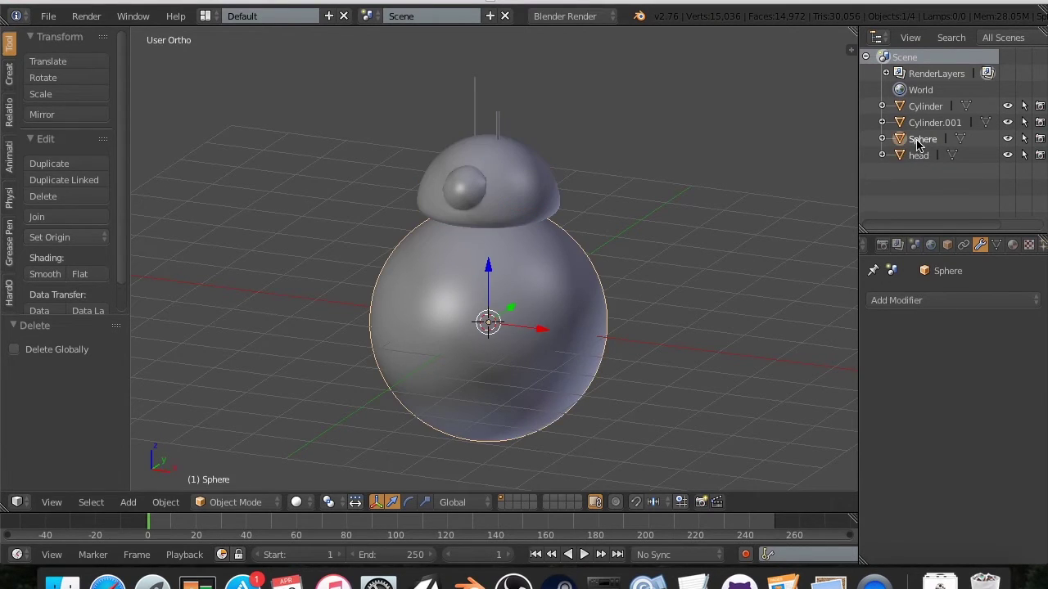
double_click(919, 140)
type("body")
key("Return")
- Rename Cylinder.001 to 'wire1' and Cylinder to 'wire2'
double_click(955, 123)
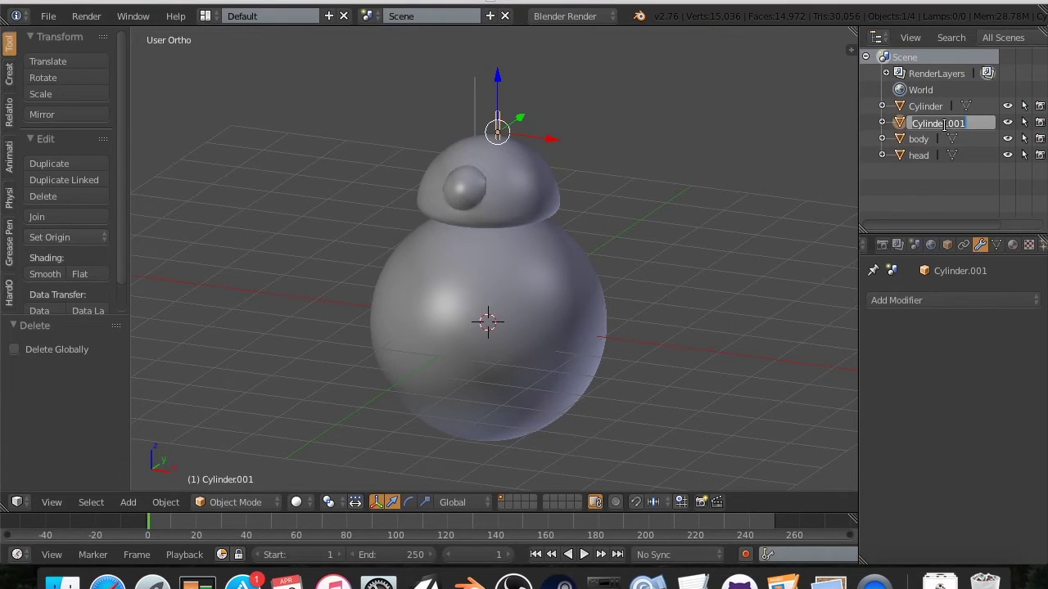
type("w")
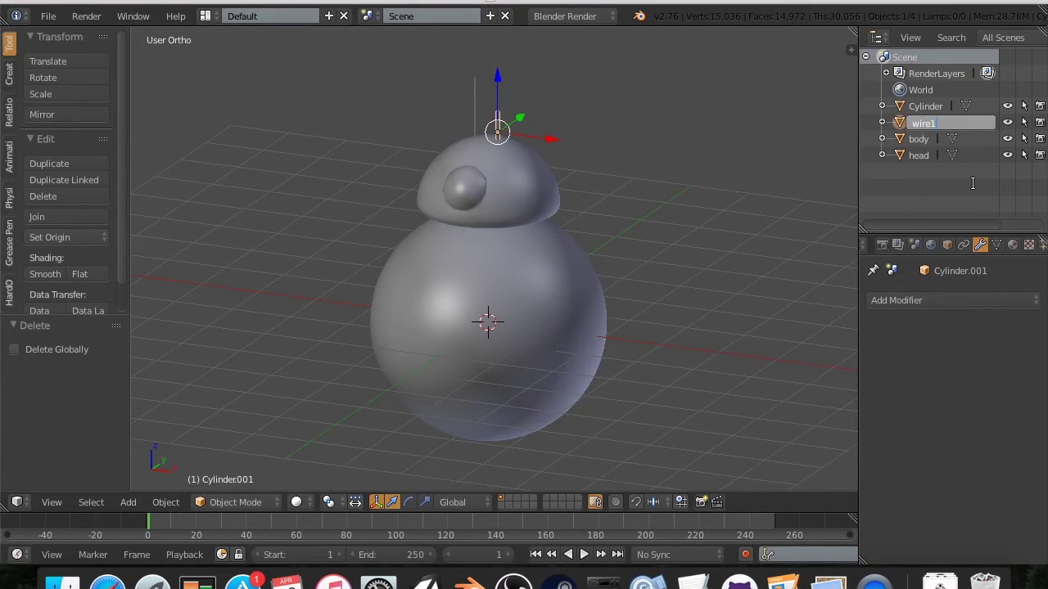
type("ire1")
key("Return")
double_click(929, 107)
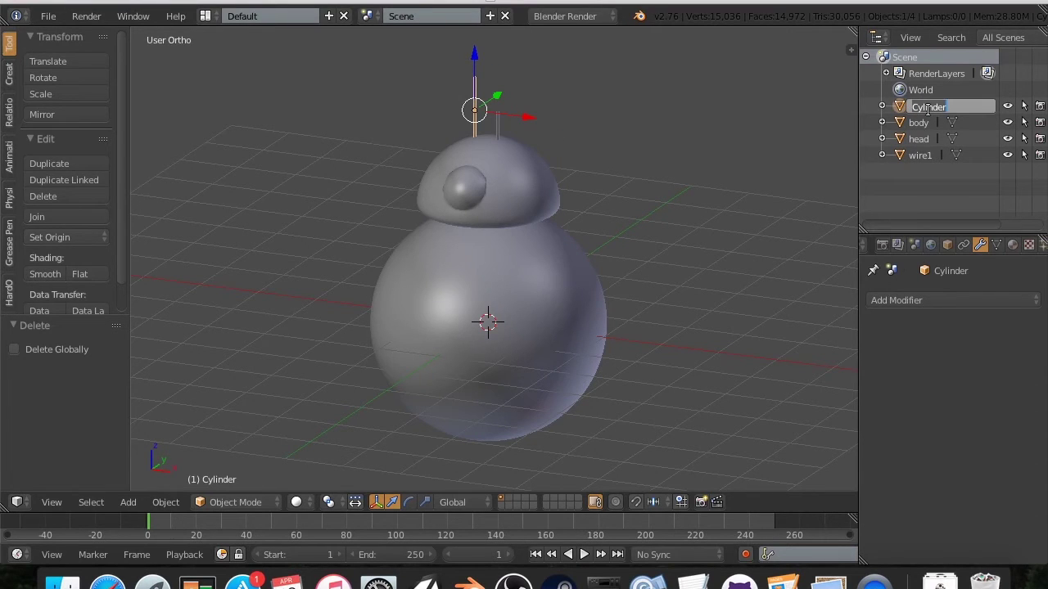
type("wire2")
key("Return")
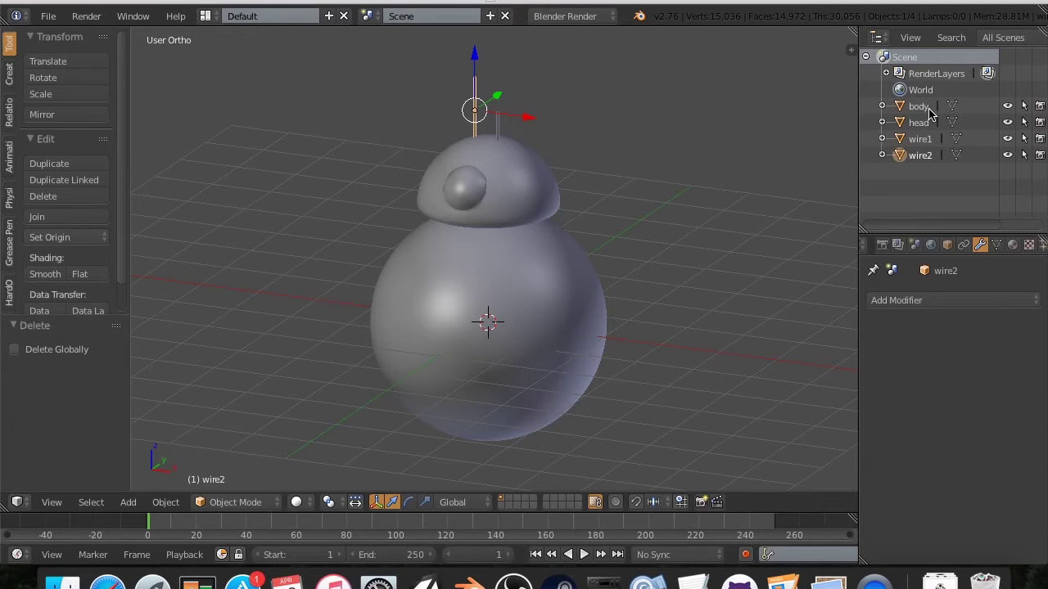
- Select body, head, wire1 and wire2 in turn in the object list
left_click(923, 107)
left_click(923, 123)
left_click(922, 139)
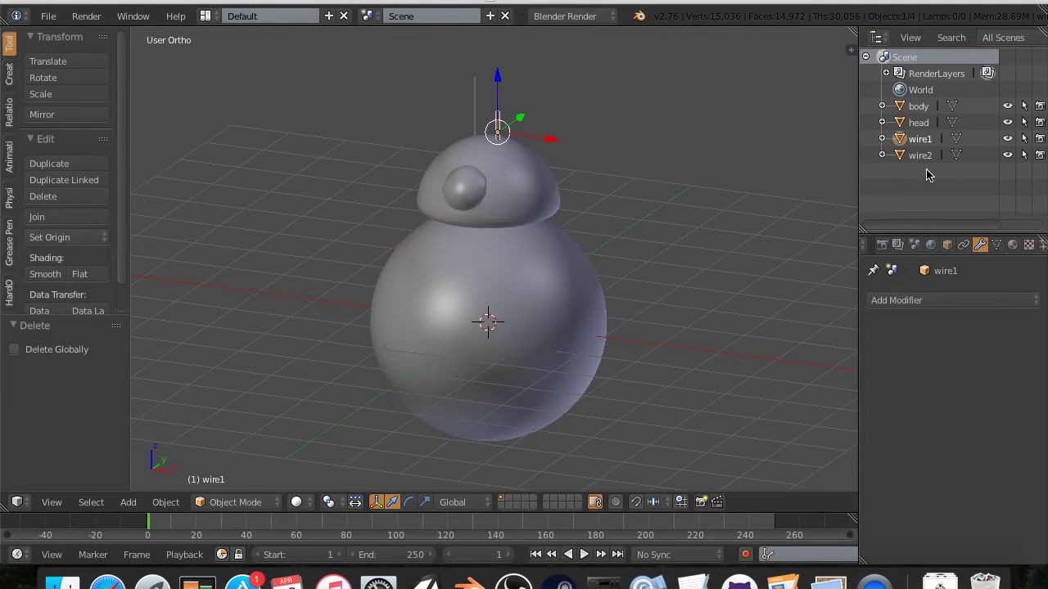
left_click(927, 156)
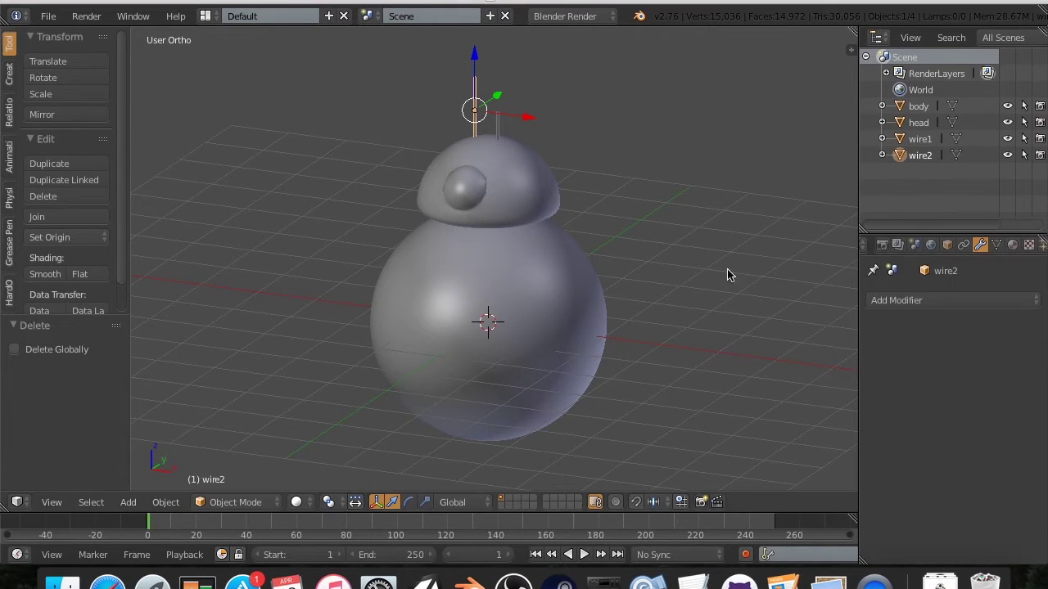
- Give the head a new material named headMat
right_click(522, 208)
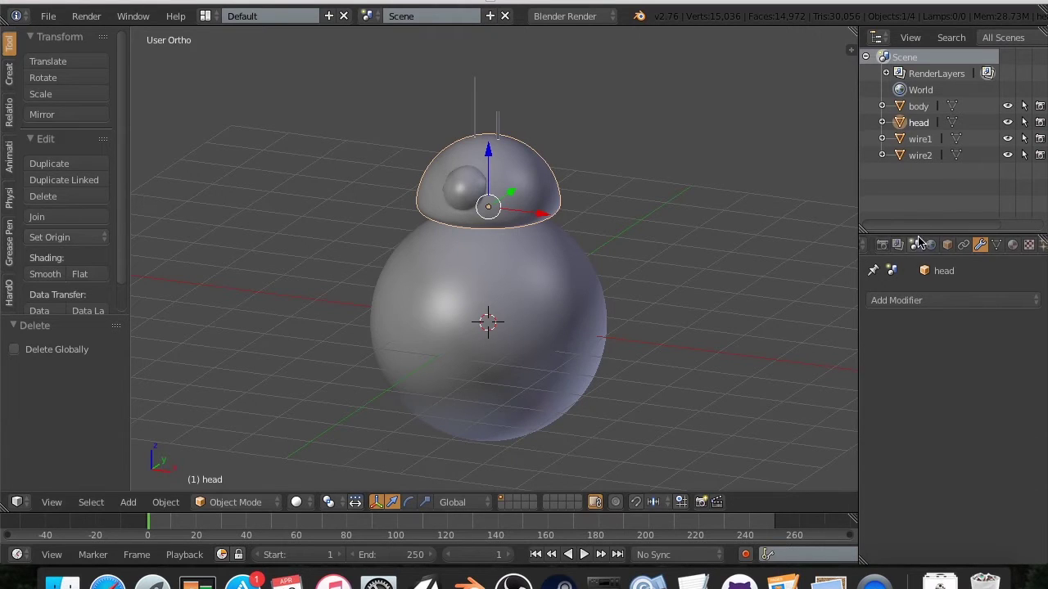
left_click(1012, 246)
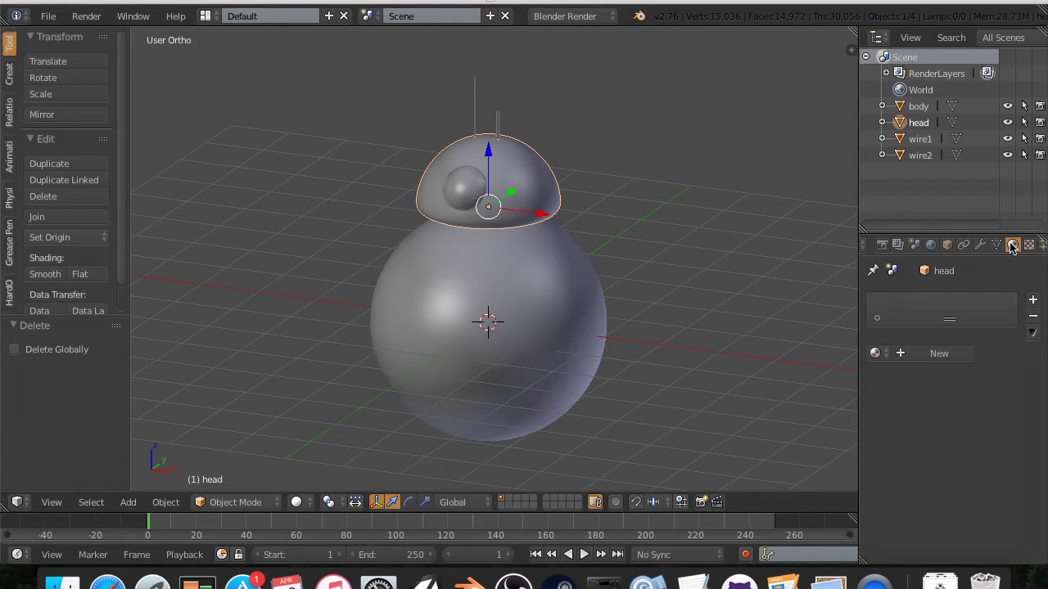
left_click(942, 353)
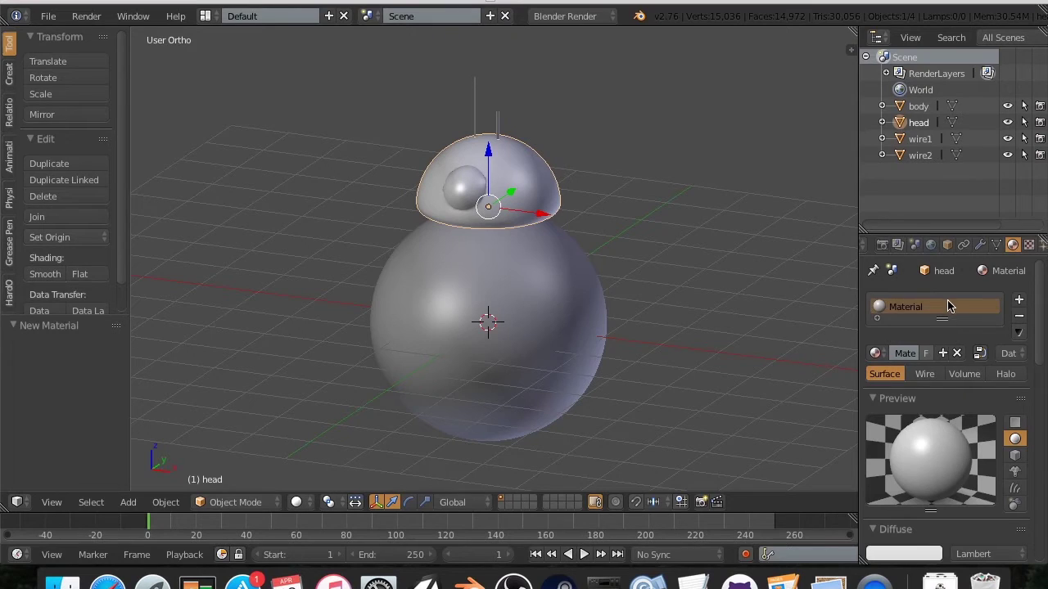
double_click(947, 302)
type("headMat")
key("Return")
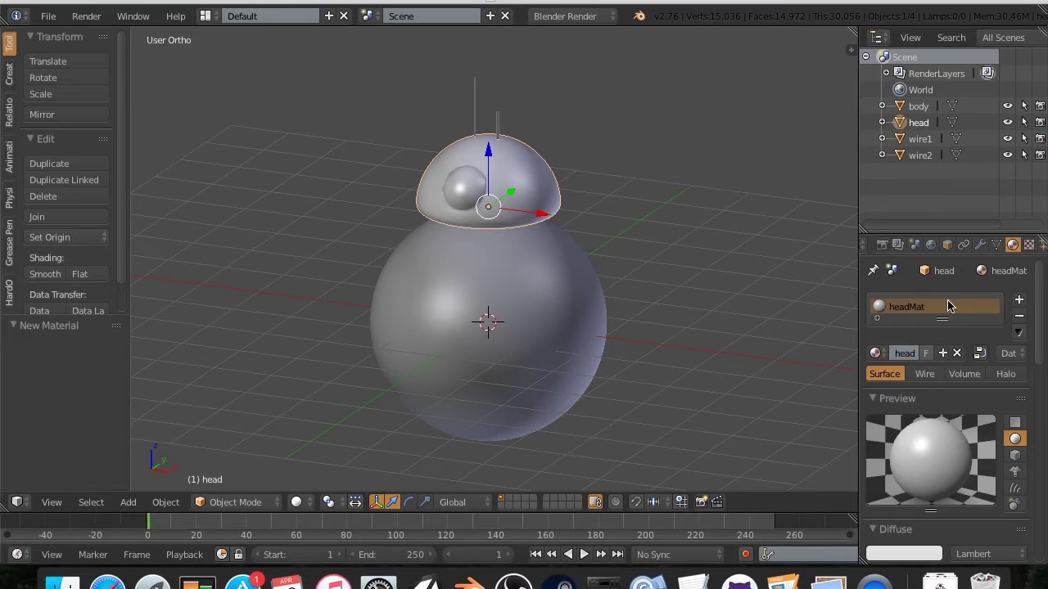
- Give wire1 a new material named wire1Mat
left_click(917, 140)
left_click(920, 354)
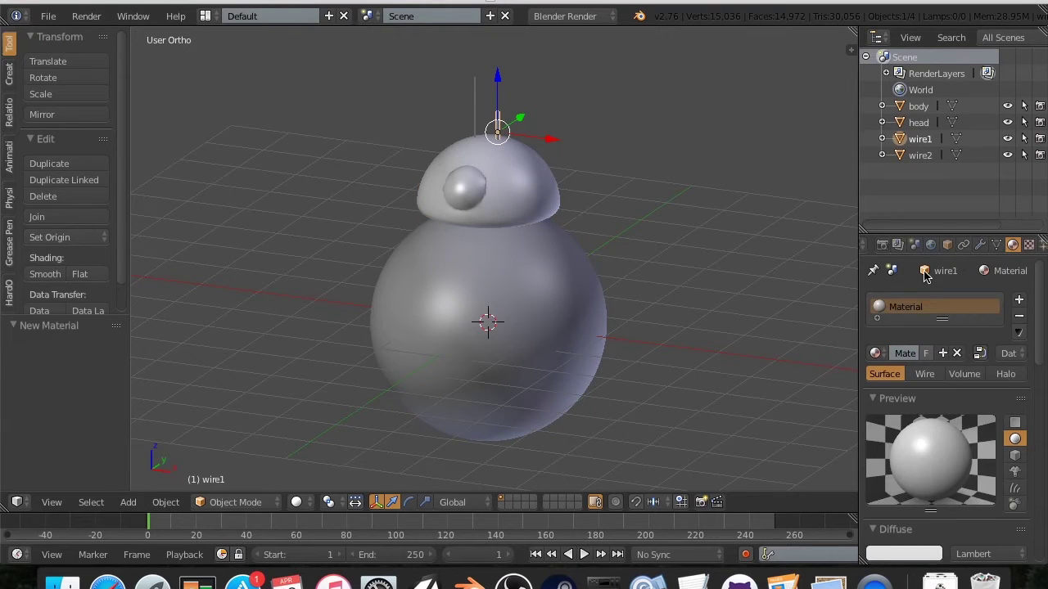
double_click(913, 308)
type("wire1Mat")
key("Return")
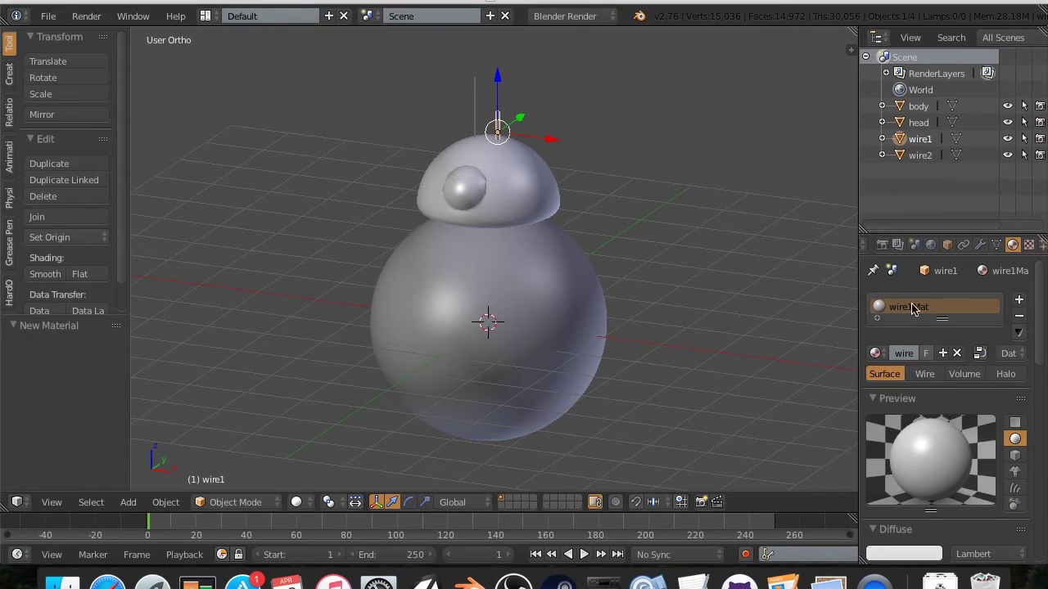
- Give wire2 a new material named wire2Mat
right_click(472, 90)
left_click(924, 353)
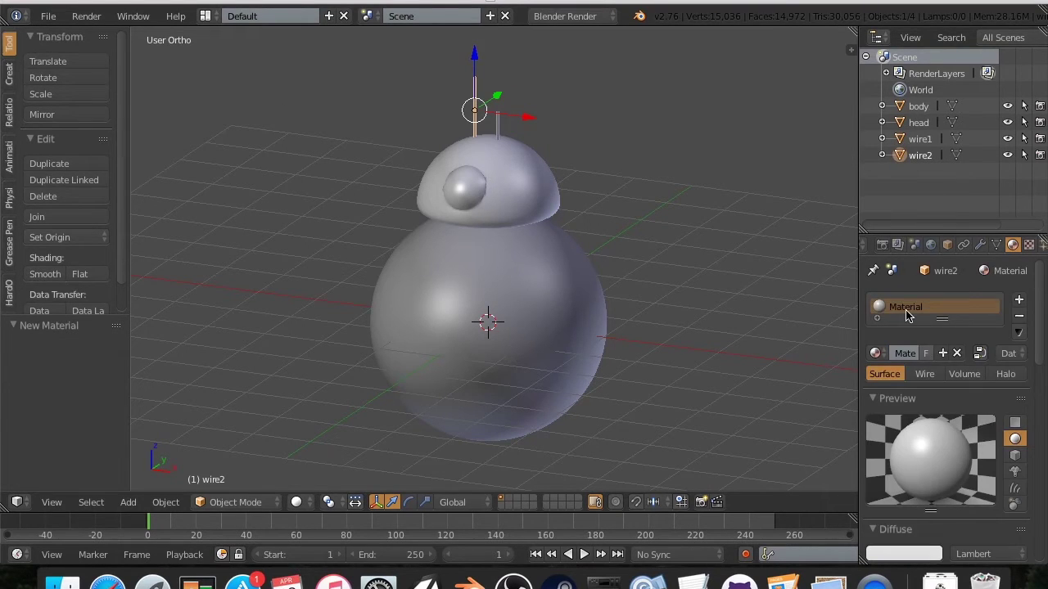
double_click(904, 307)
type("wire2Mat")
key("Return")
- Give the body a new material named bodyMat, list all materials, and reselect the head
right_click(414, 285)
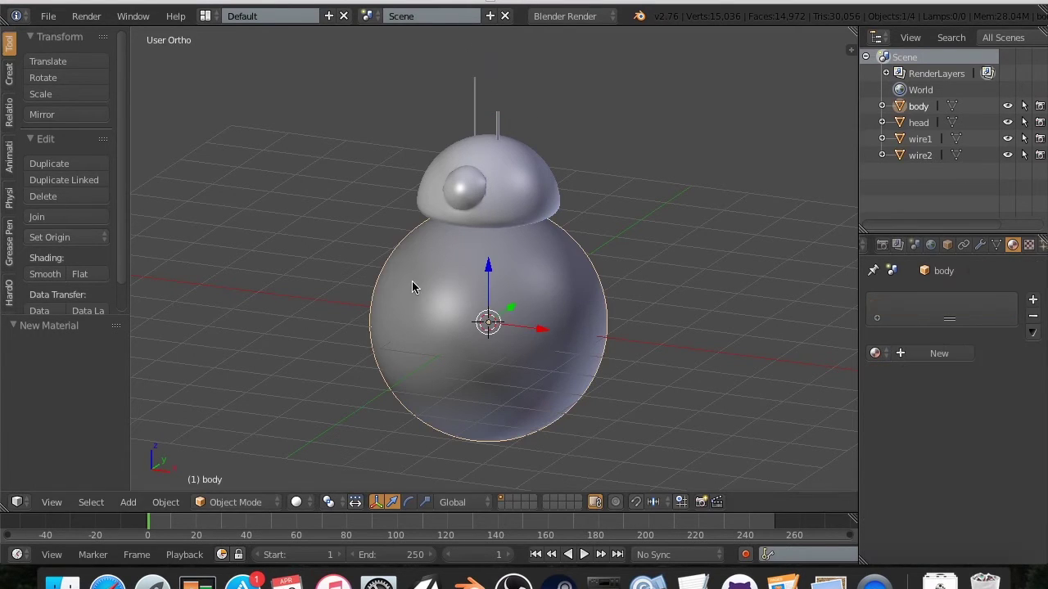
left_click(955, 352)
double_click(935, 305)
type("B")
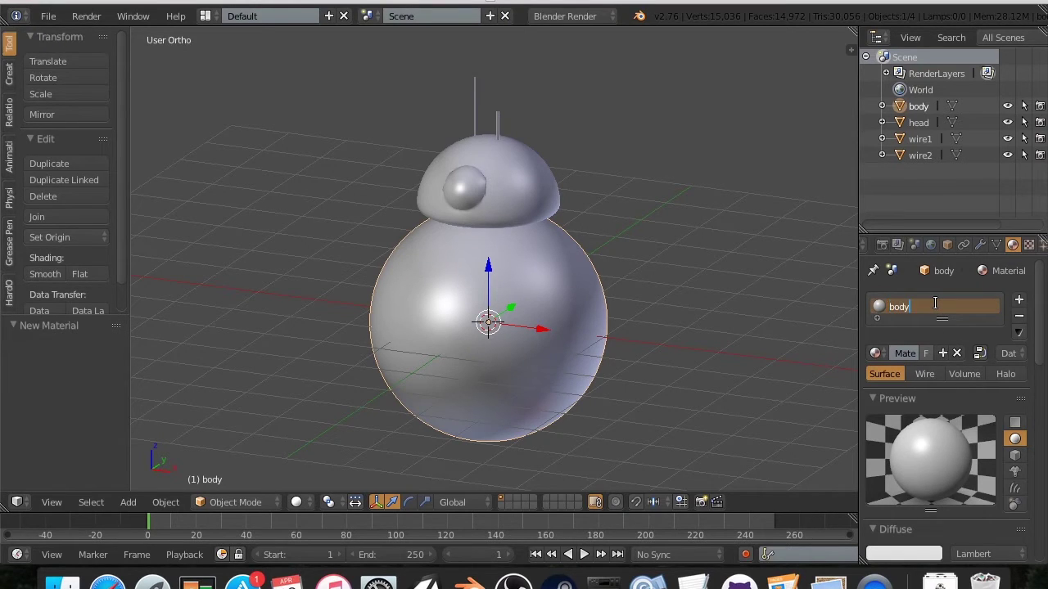
key("Return")
left_click(875, 353)
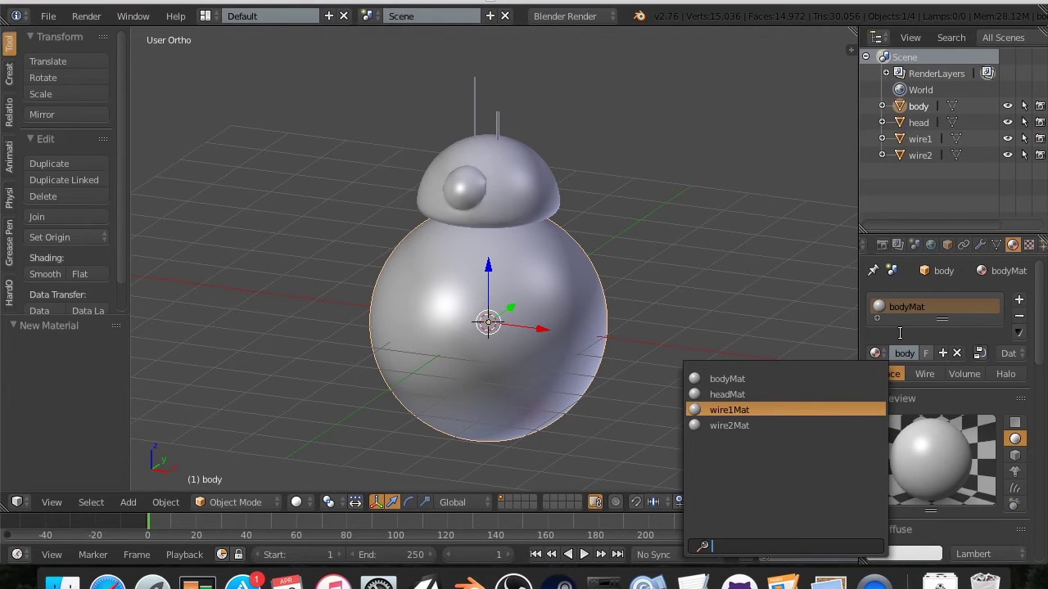
right_click(438, 201)
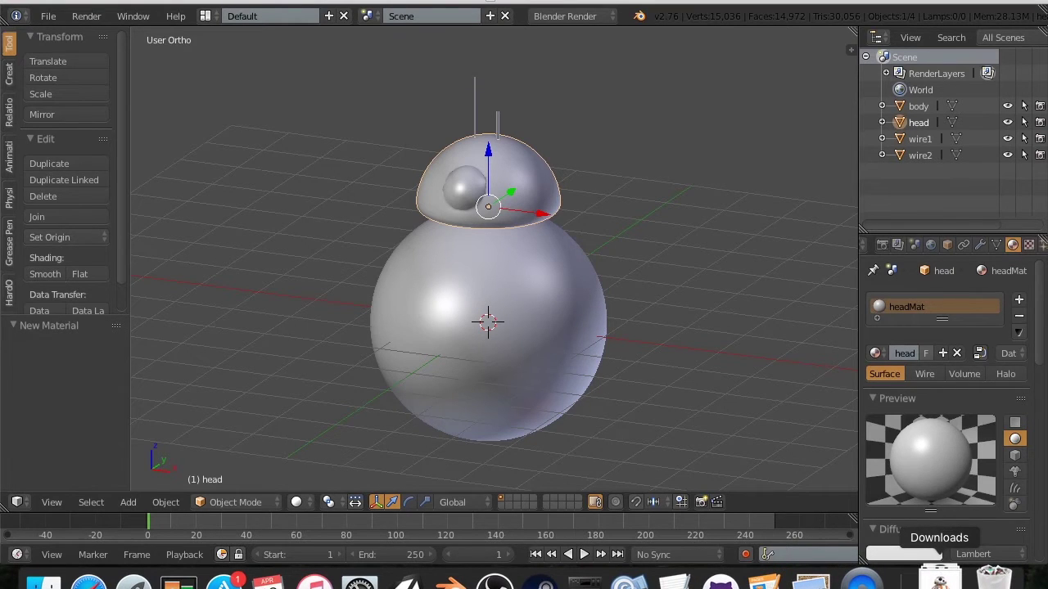
- Switch to Preview to check the BB-8 photo's head colours
left_click(829, 583)
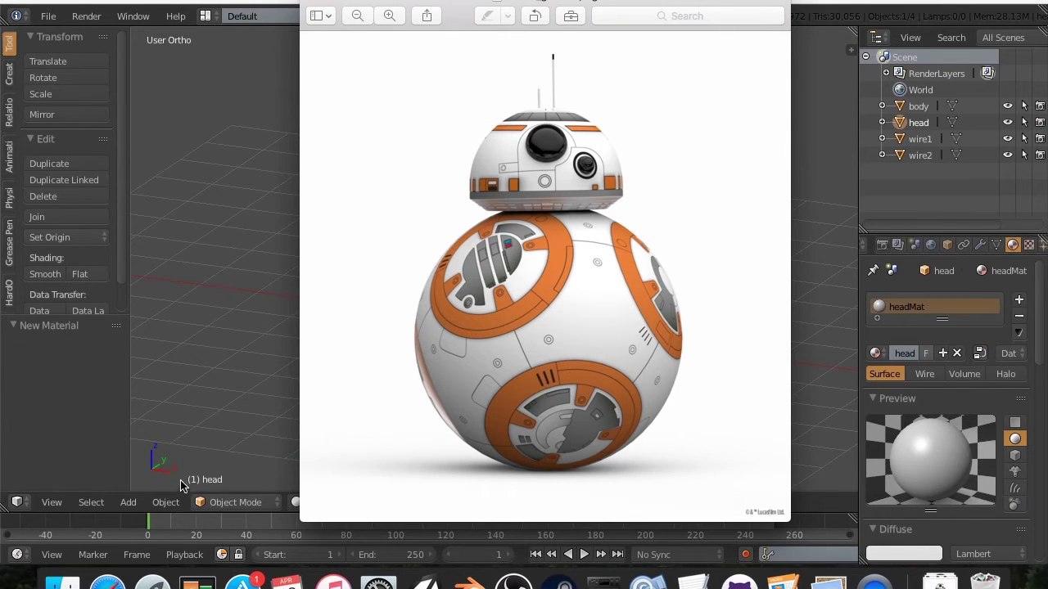
- Return to Blender, put the head in Edit Mode, and frame its eye sphere in front view
left_click(197, 320)
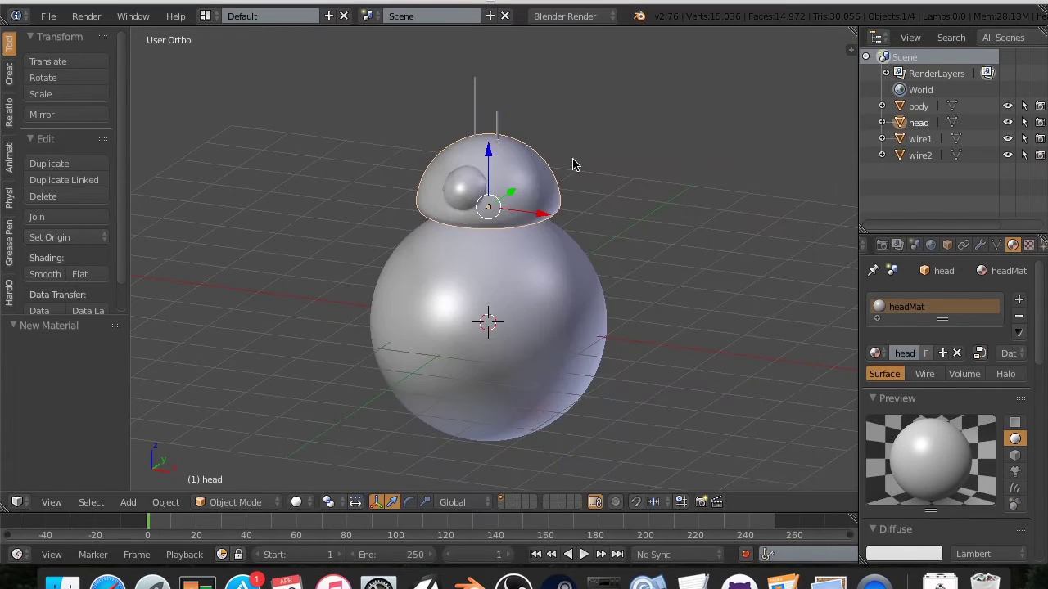
scroll(531, 158, "up", 2)
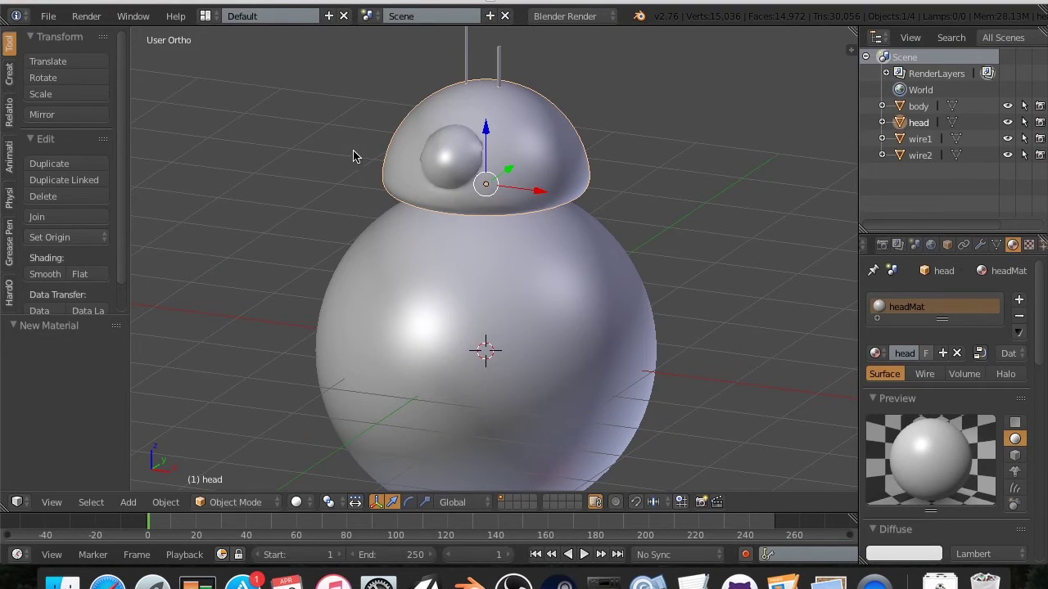
key("Tab")
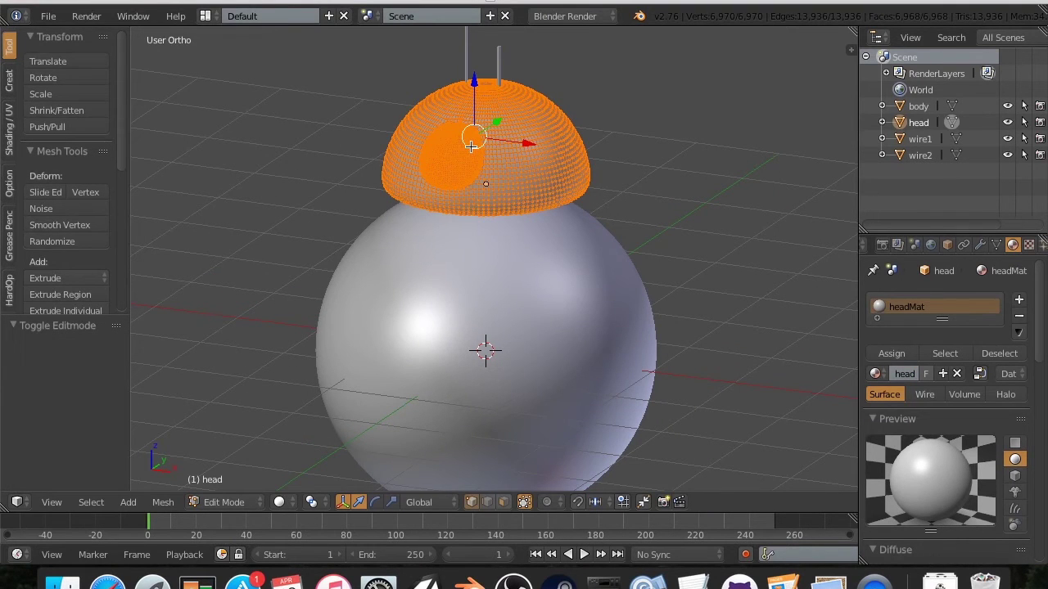
key("KP_1")
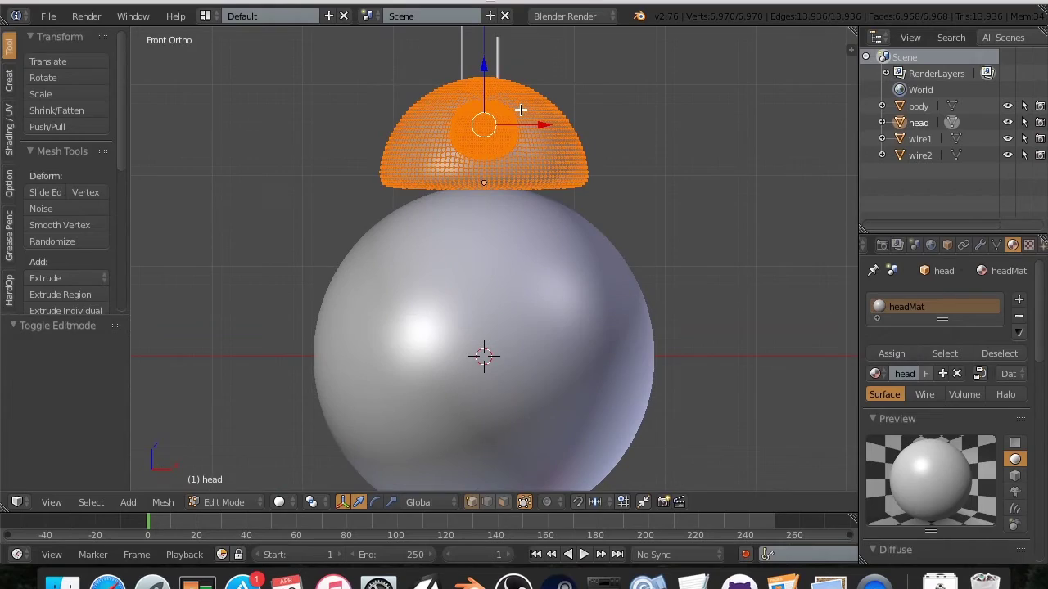
scroll(521, 109, "up", 3)
scroll(521, 108, "up", 4, "shift")
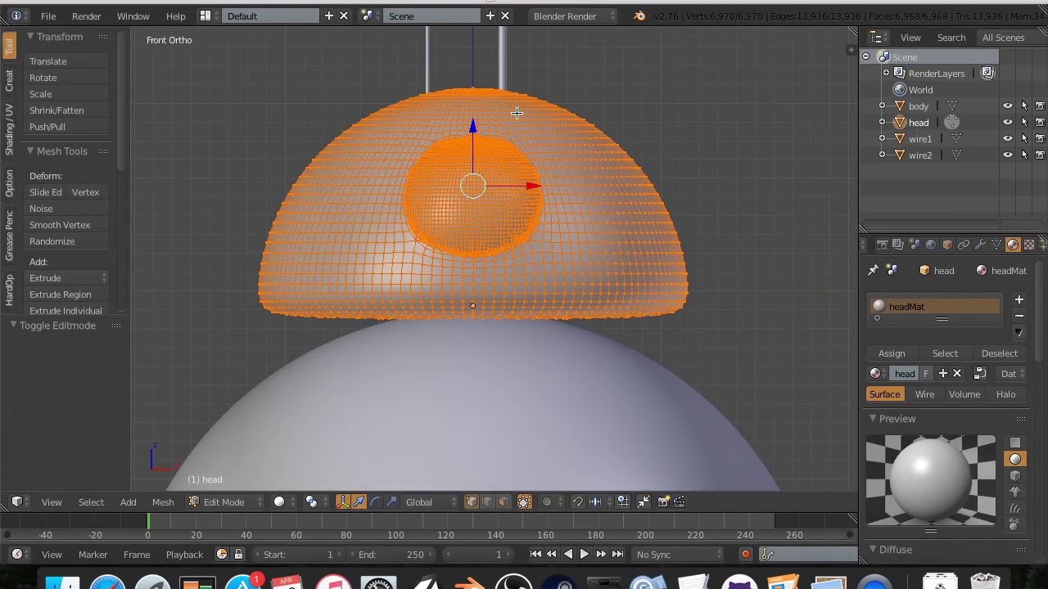
scroll(517, 112, "up", 3)
scroll(517, 112, "up", 2)
middle_click_drag(517, 112, 601, 227, "shift")
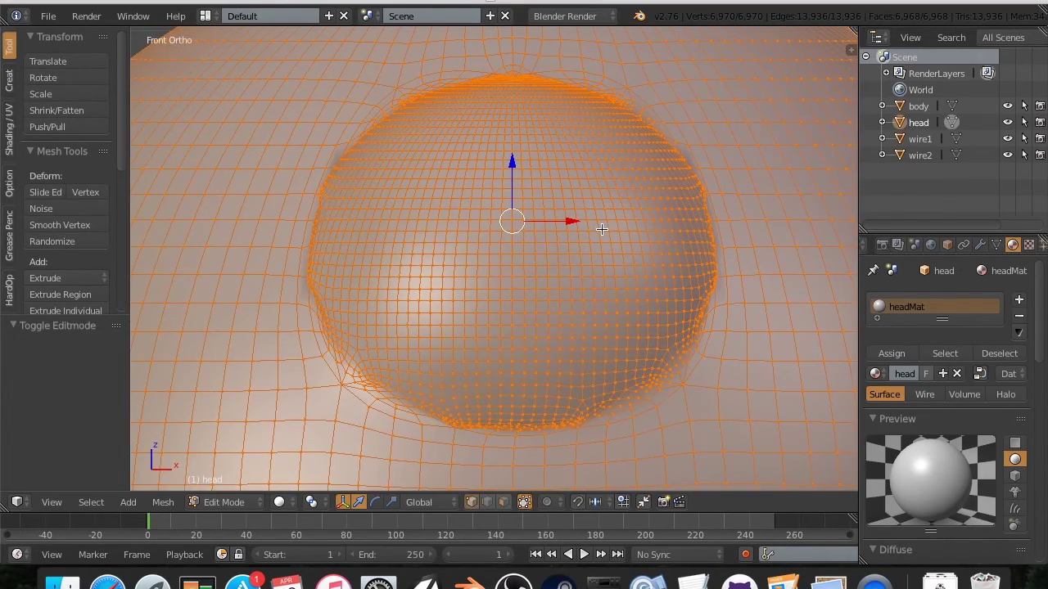
- Deselect all, then circle-select the eye sphere's vertices, including its right and upper-left edges
key("a")
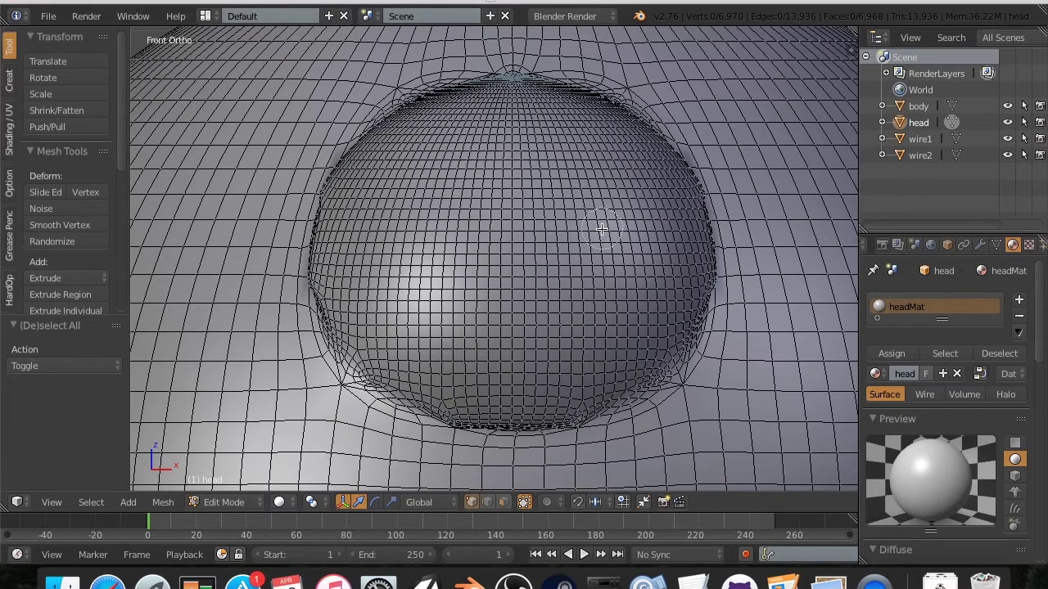
key("c")
scroll(515, 238, "down", 10)
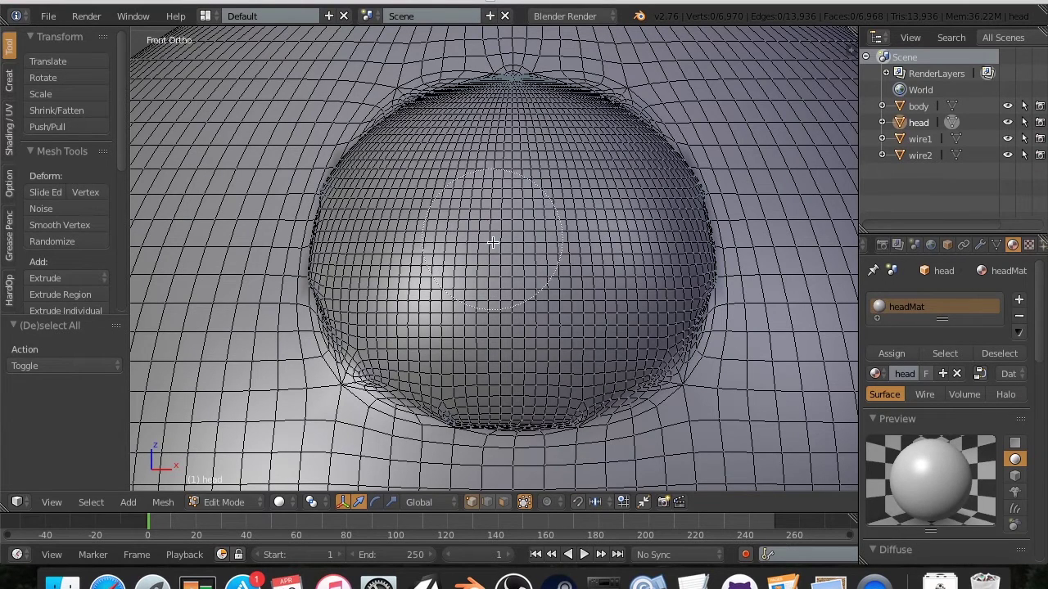
scroll(517, 255, "down", 4)
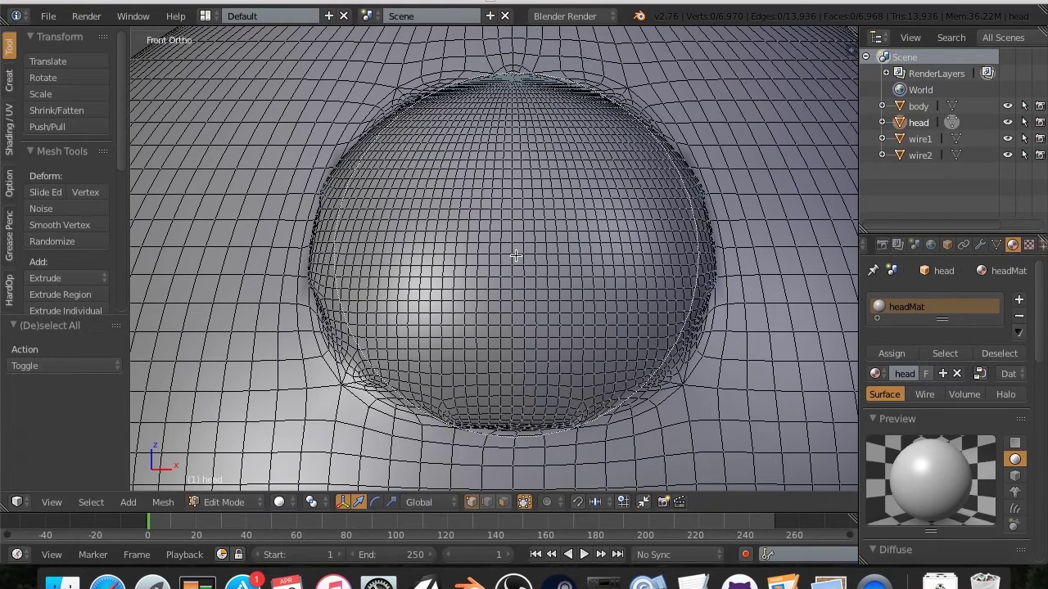
left_click(516, 256)
scroll(678, 284, "up", 12)
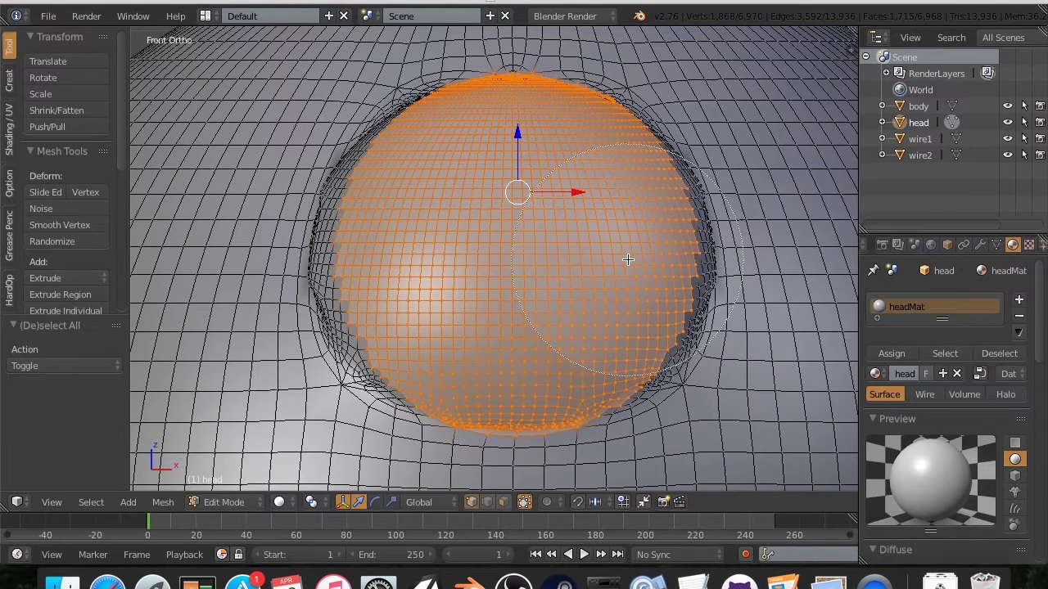
scroll(610, 141, "up", 3)
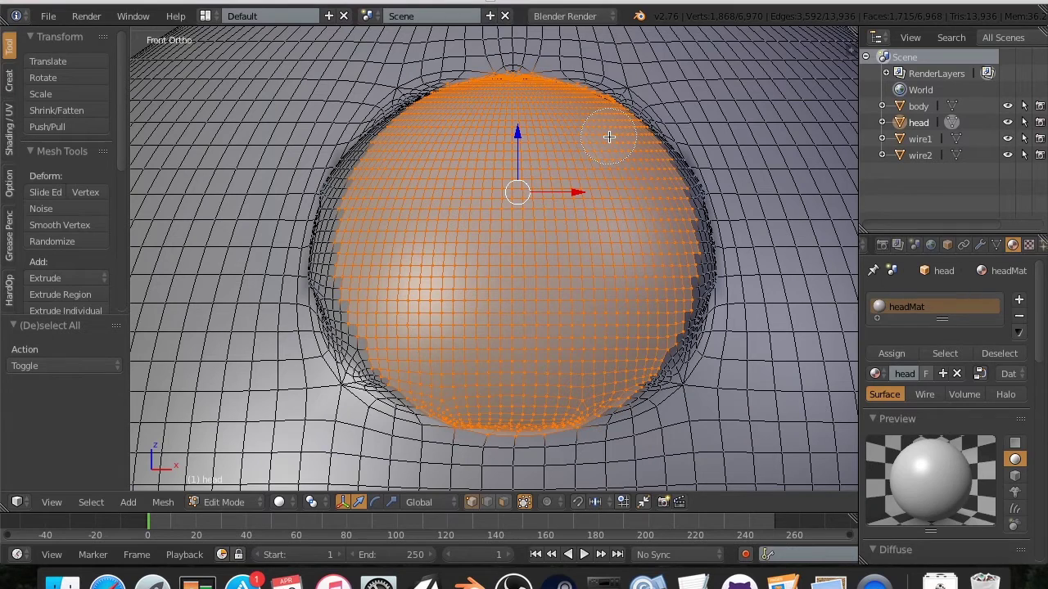
mouse_move(639, 163)
left_mouse_down()
mouse_move(668, 187)
mouse_move(673, 219)
mouse_move(680, 210)
mouse_move(681, 266)
mouse_move(688, 273)
mouse_move(700, 258)
mouse_move(684, 280)
mouse_move(680, 335)
mouse_move(631, 363)
left_mouse_up()
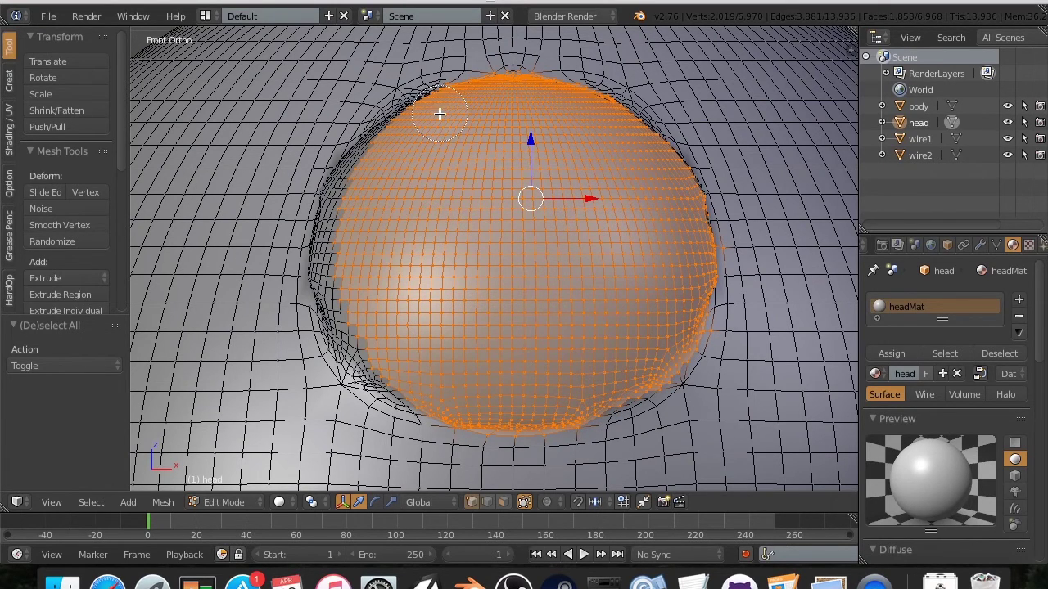
mouse_move(440, 113)
left_mouse_down()
mouse_move(417, 116)
mouse_move(376, 163)
mouse_move(334, 258)
mouse_move(339, 282)
mouse_move(365, 305)
mouse_move(355, 320)
mouse_move(366, 338)
mouse_move(397, 375)
mouse_move(424, 374)
left_mouse_up()
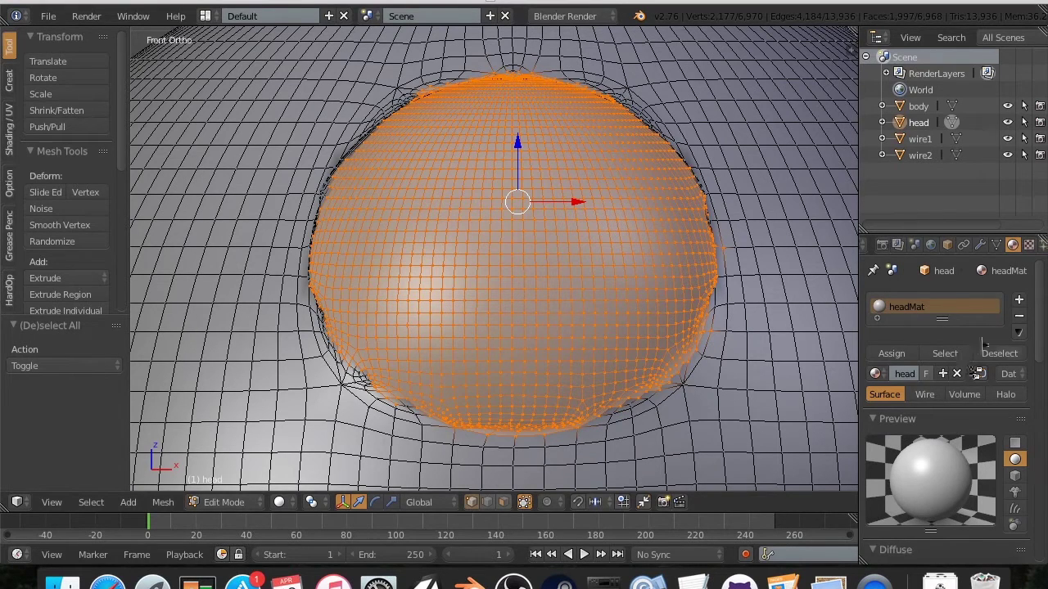
- Add a material slot with a new material named 'eye' and assign it to the eye sphere
left_click(1018, 299)
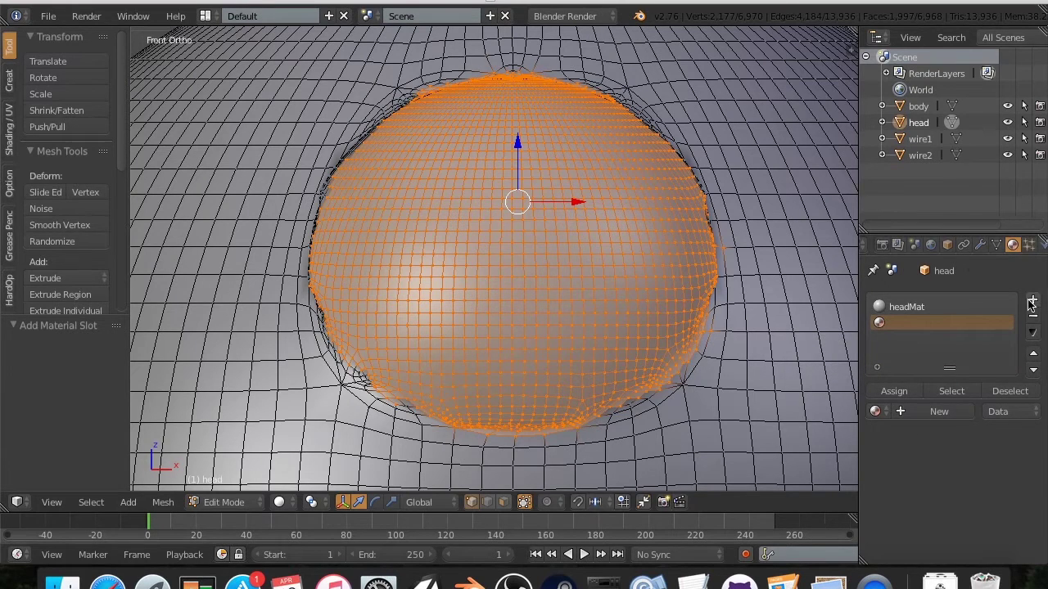
left_click(942, 410)
double_click(985, 325)
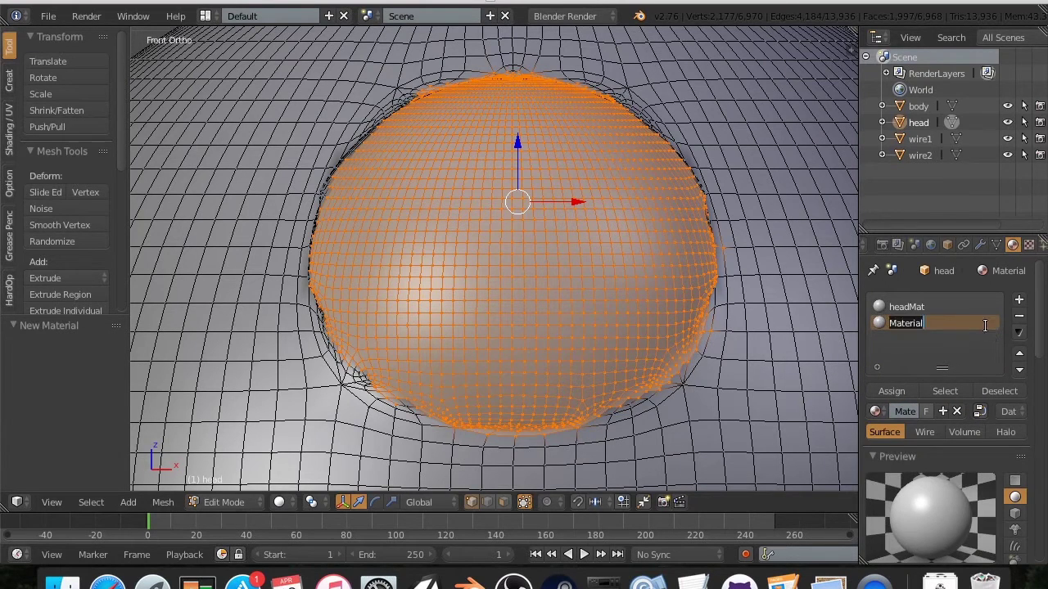
type("eya")
key("BackSpace")
type("e")
key("Return")
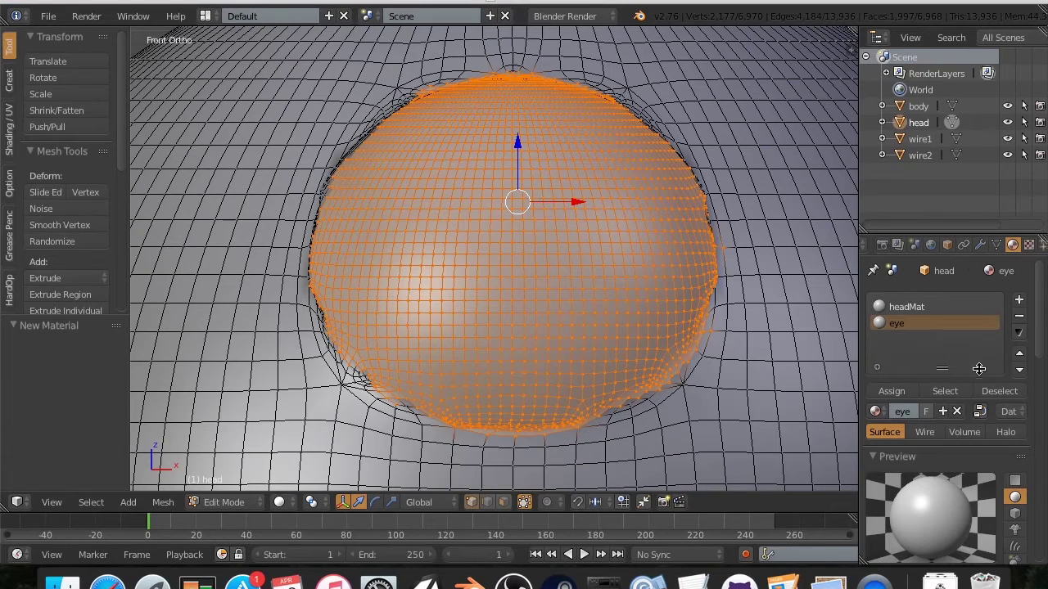
left_click(894, 393)
- Set the eye material's diffuse colour to black, then deselect all vertices
scroll(898, 398, "down", 3)
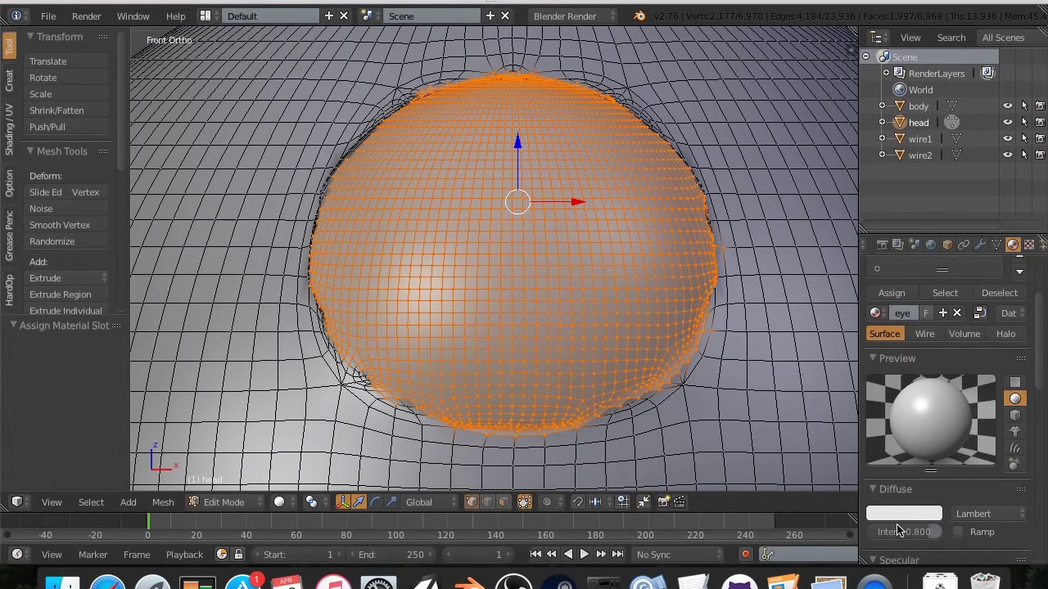
left_click(902, 513)
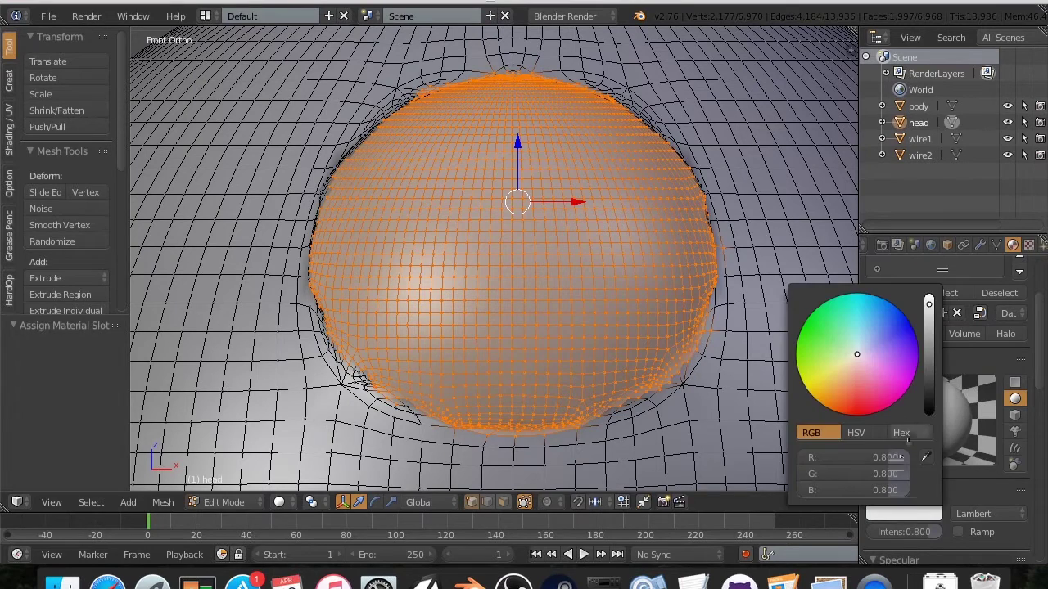
left_click_drag(927, 392, 928, 414)
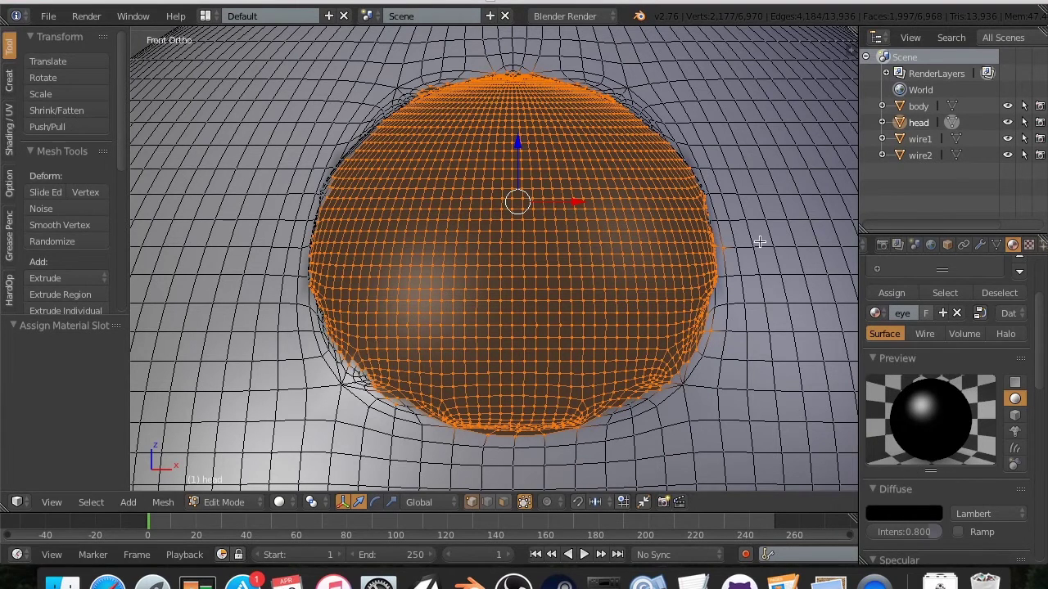
scroll(784, 230, "up", 3)
scroll(786, 226, "down", 5)
key("a")
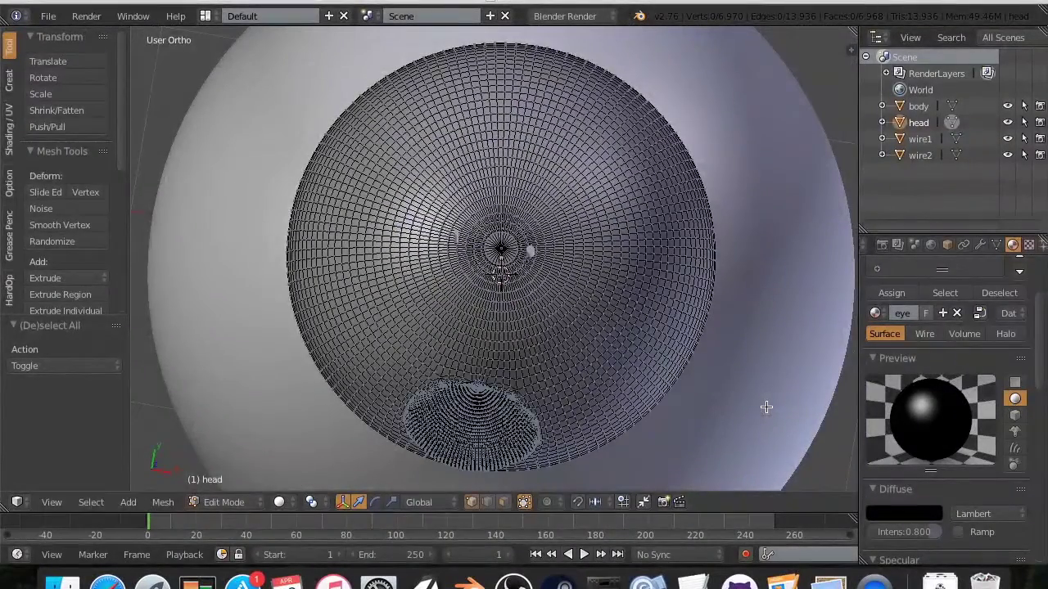
- In top orthographic view, circle-select the round cap between the two antennas
key("KP_7")
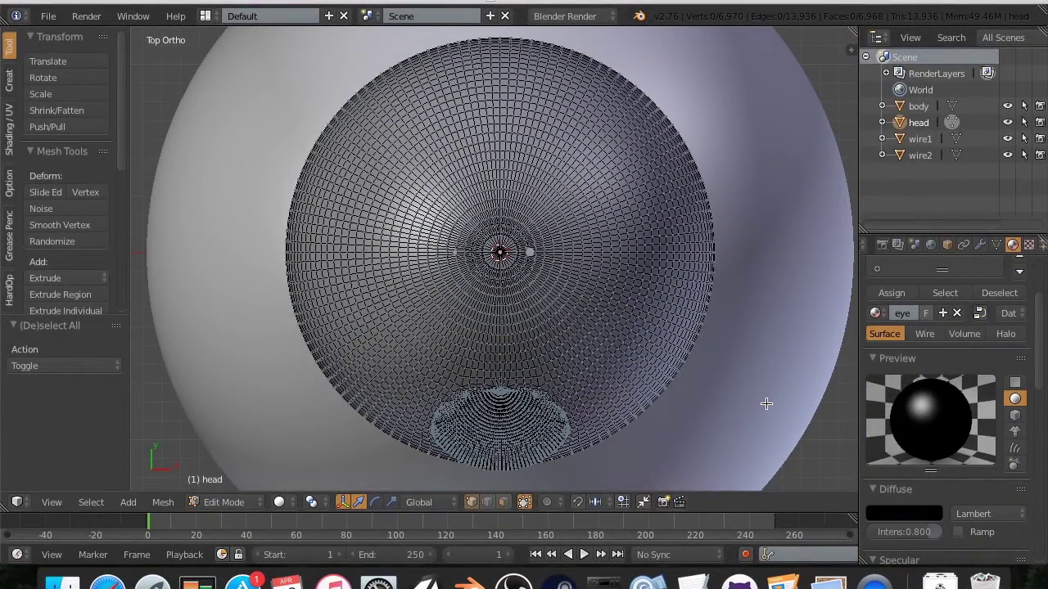
key("KP_5")
key("KP_5")
key("c")
scroll(500, 251, "down", 8)
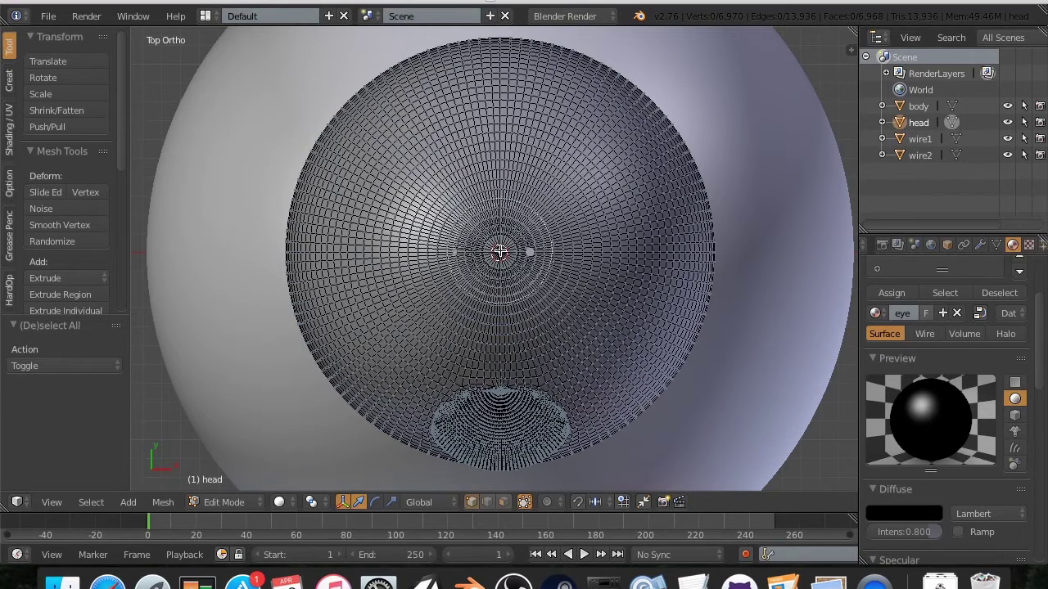
scroll(499, 251, "down", 5)
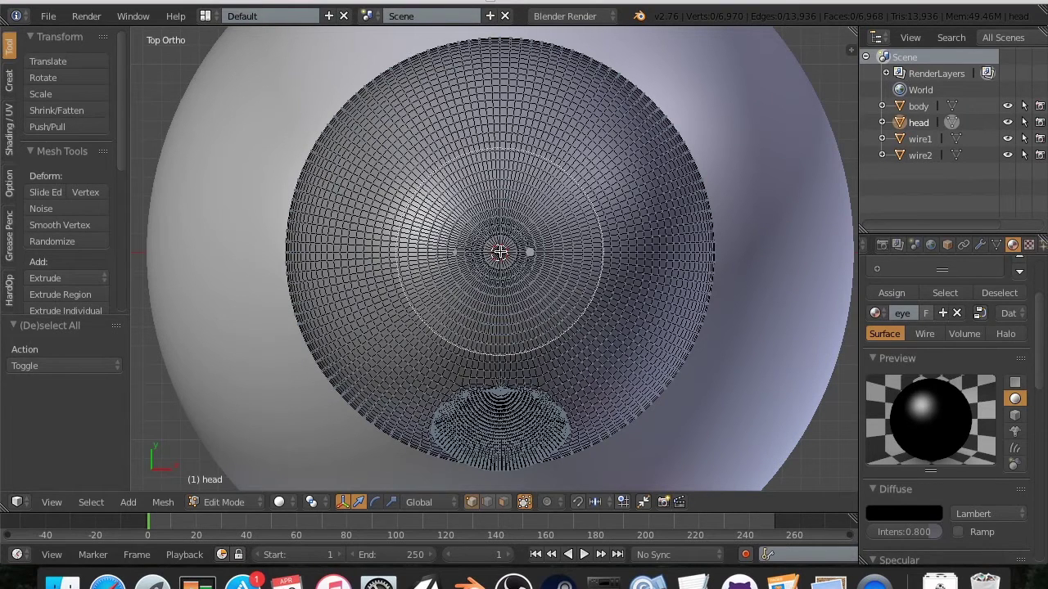
scroll(500, 252, "down", 3)
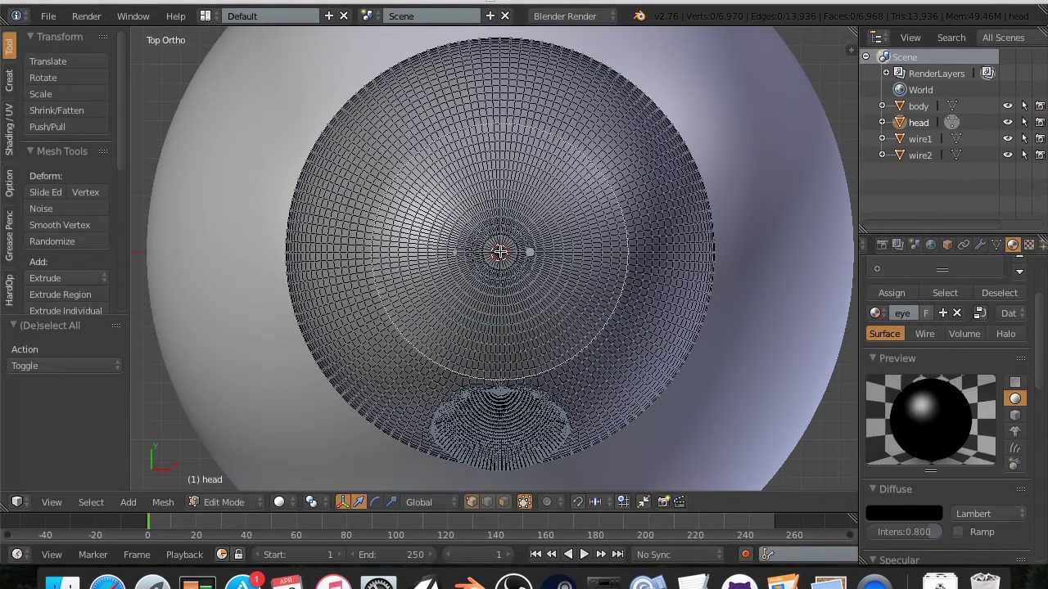
scroll(499, 252, "up", 2)
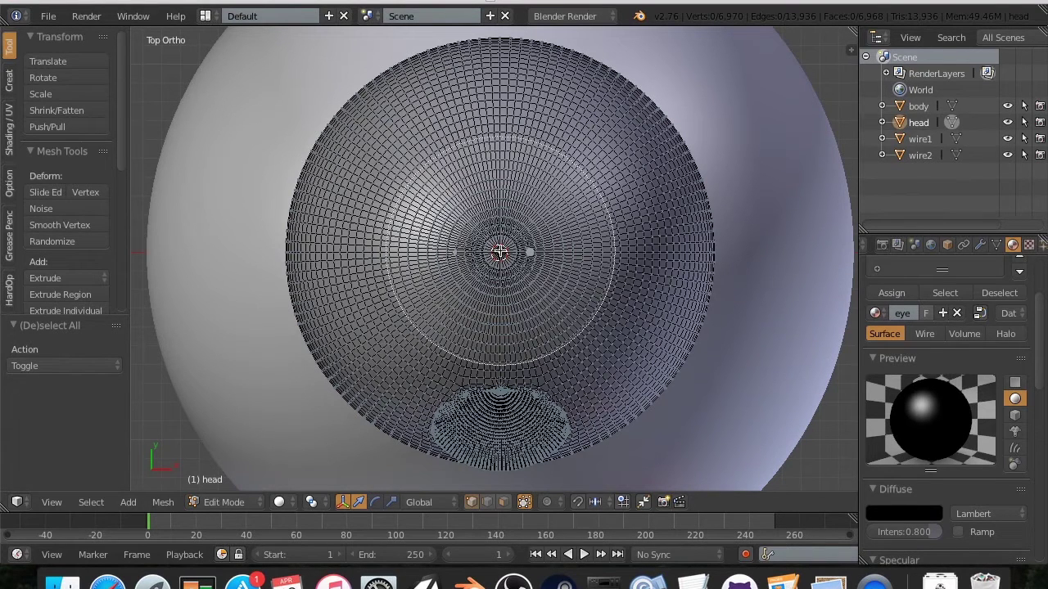
left_click(500, 251)
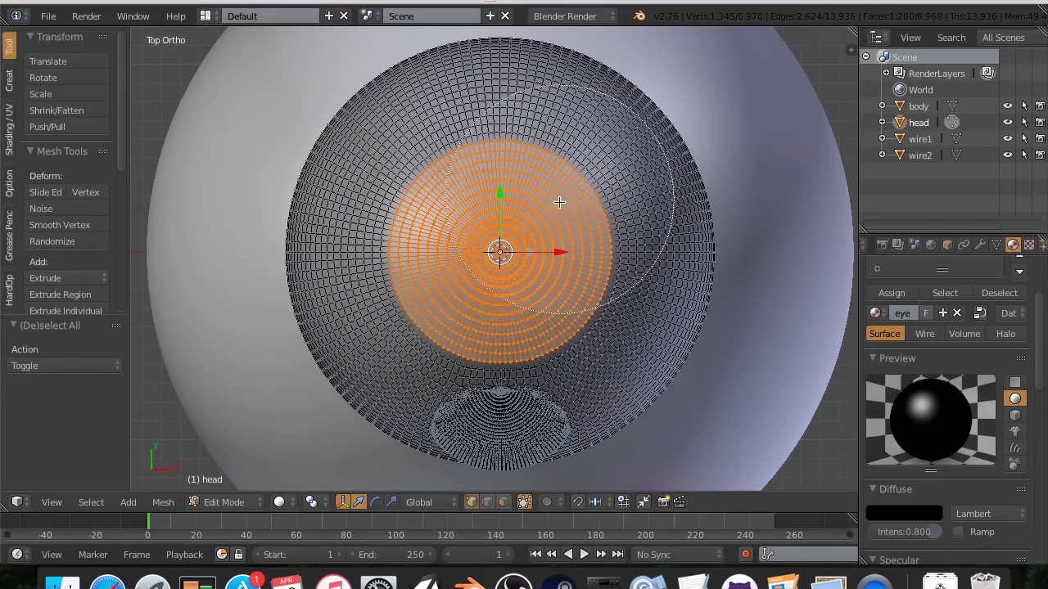
right_click(617, 232)
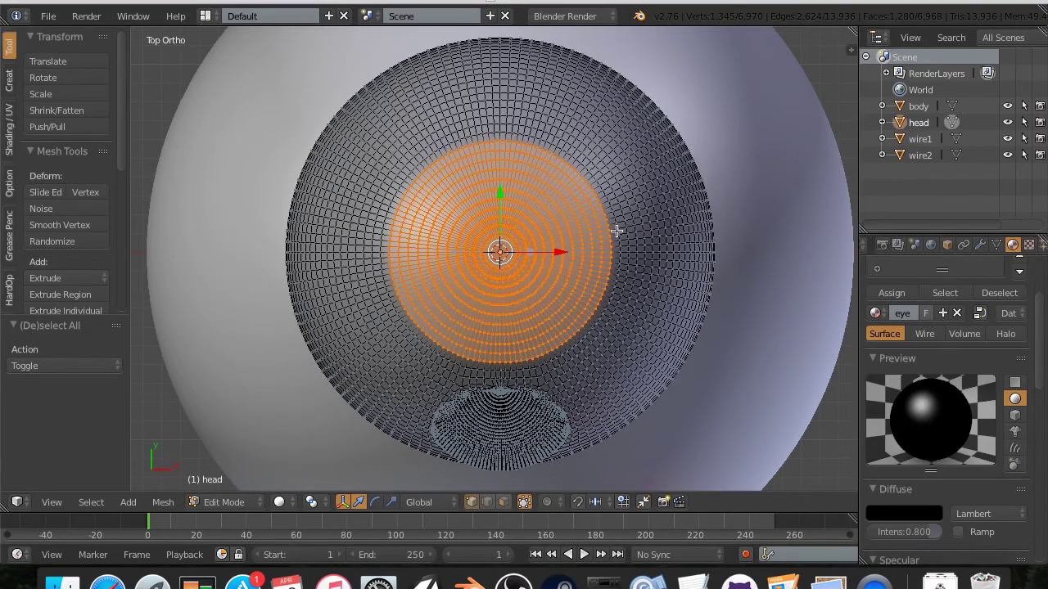
middle_click_drag(616, 232, 564, 140, "shift")
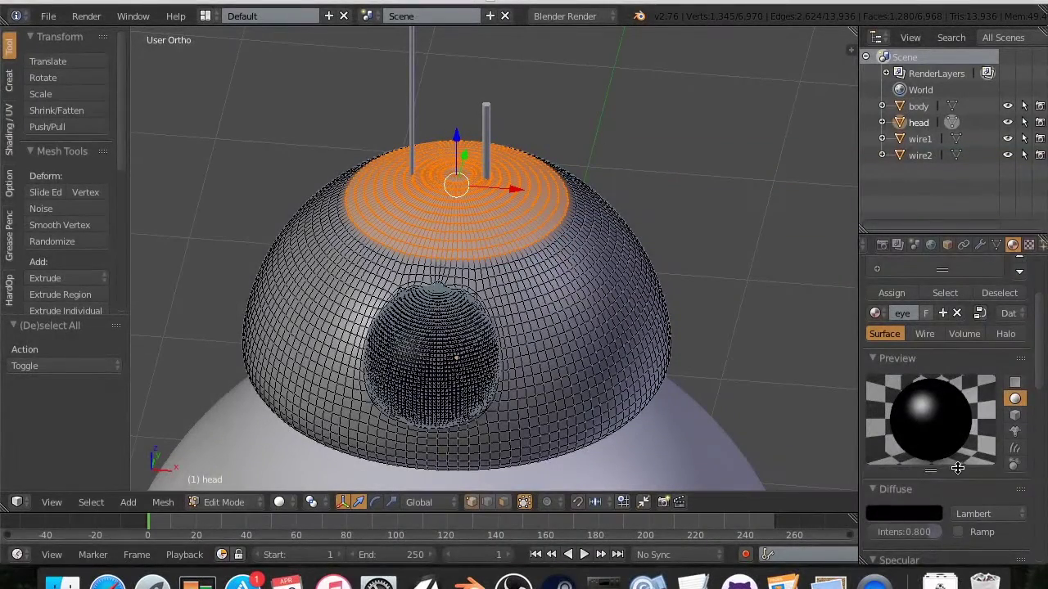
scroll(957, 467, "up", 3)
- Add a new material named 'top' and assign it to the selected cap faces
left_click(1018, 301)
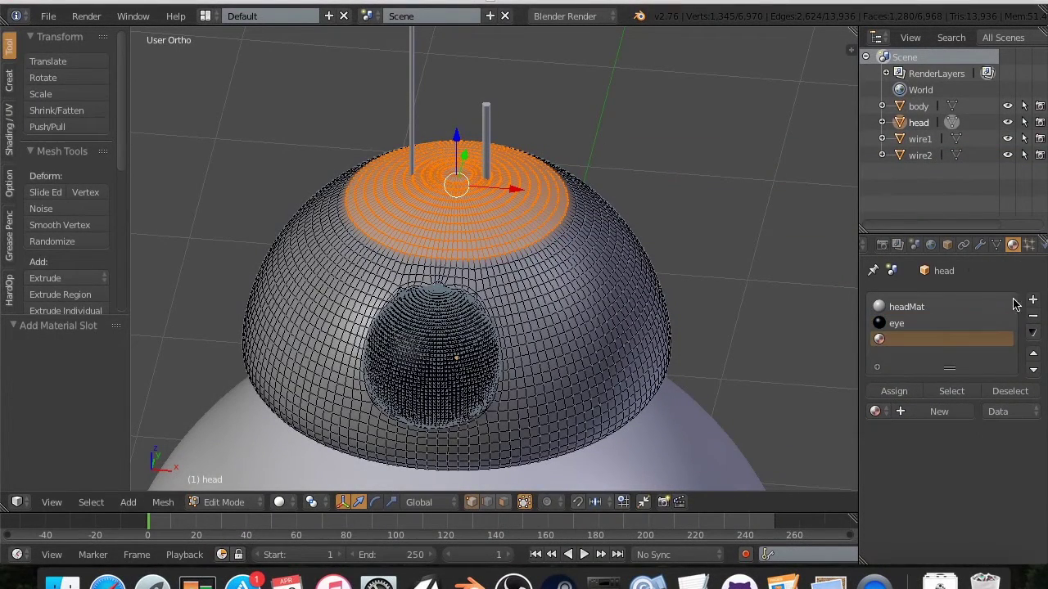
left_click(941, 414)
double_click(947, 339)
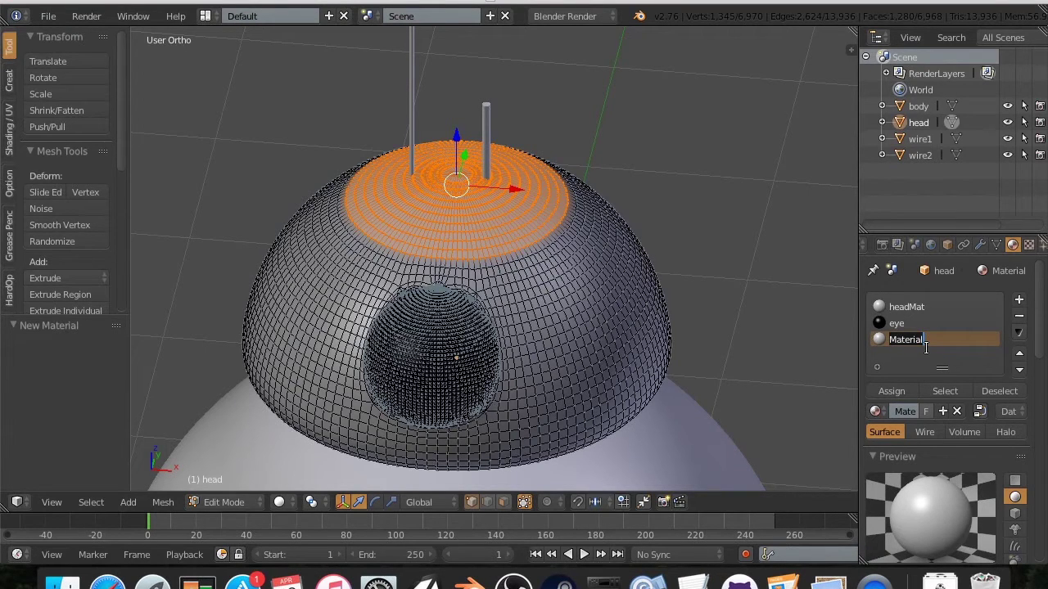
type("top")
key("Return")
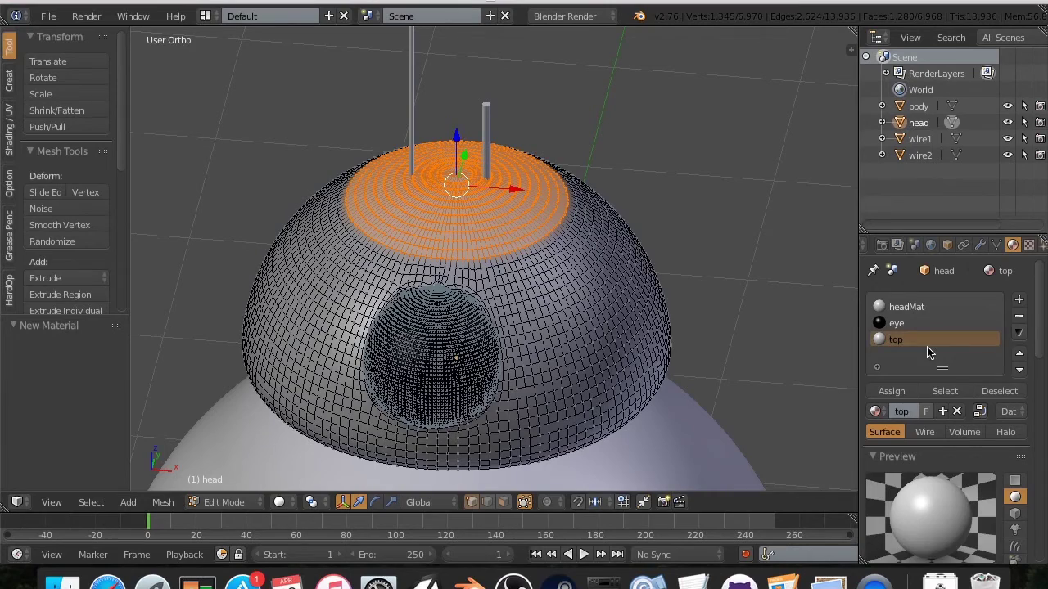
scroll(941, 352, "down", 4)
scroll(818, 196, "up", 3)
scroll(948, 320, "up", 4)
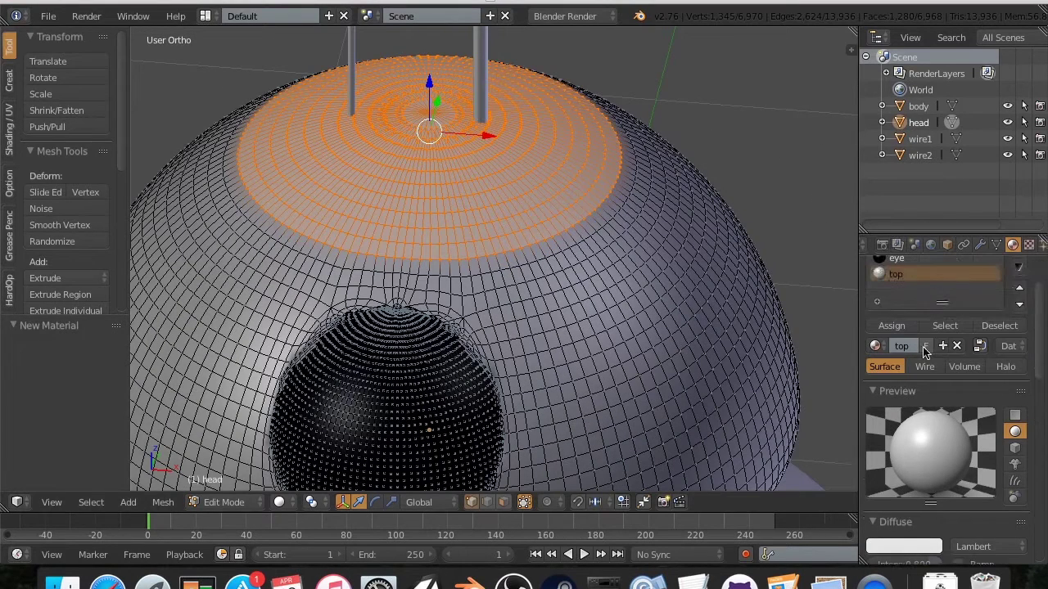
left_click(892, 326)
- Colour the top material red-orange
scroll(933, 385, "down", 2)
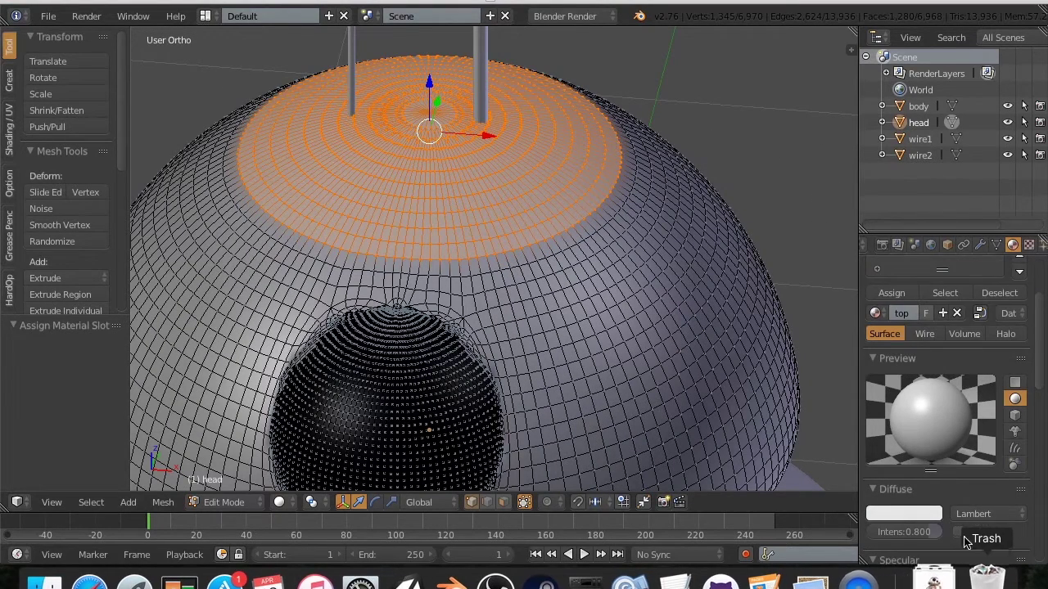
scroll(932, 385, "down", 2)
left_click(931, 453)
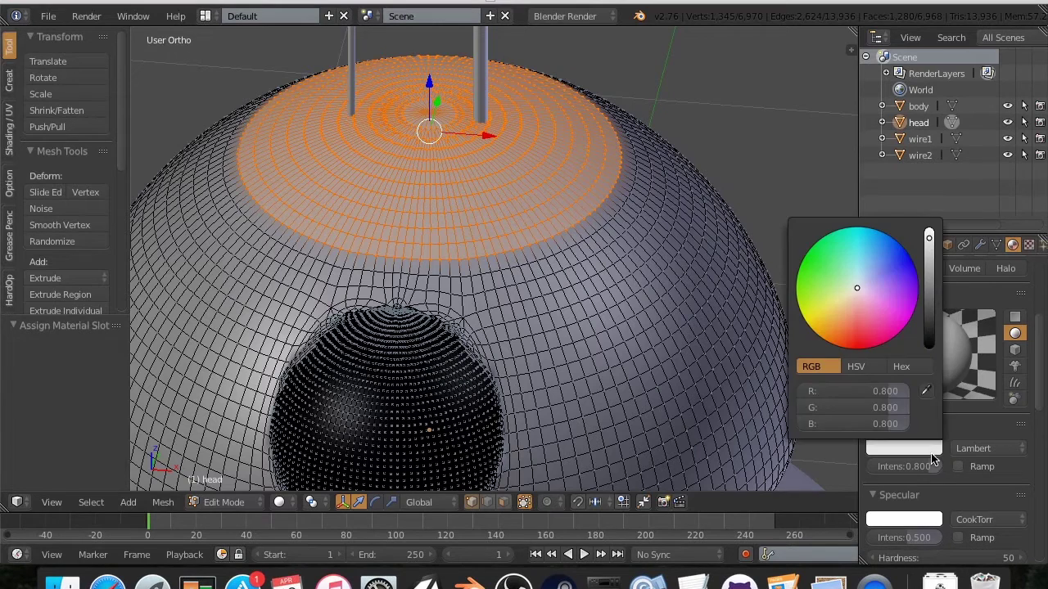
left_click(837, 346)
left_click_drag(838, 346, 832, 344)
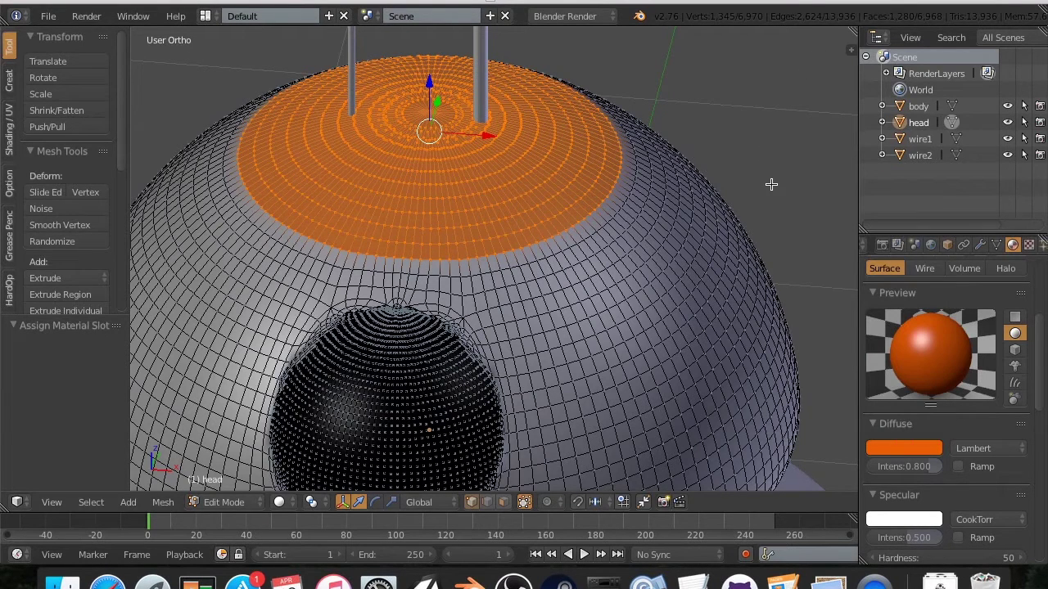
middle_click_drag(740, 155, 711, 94)
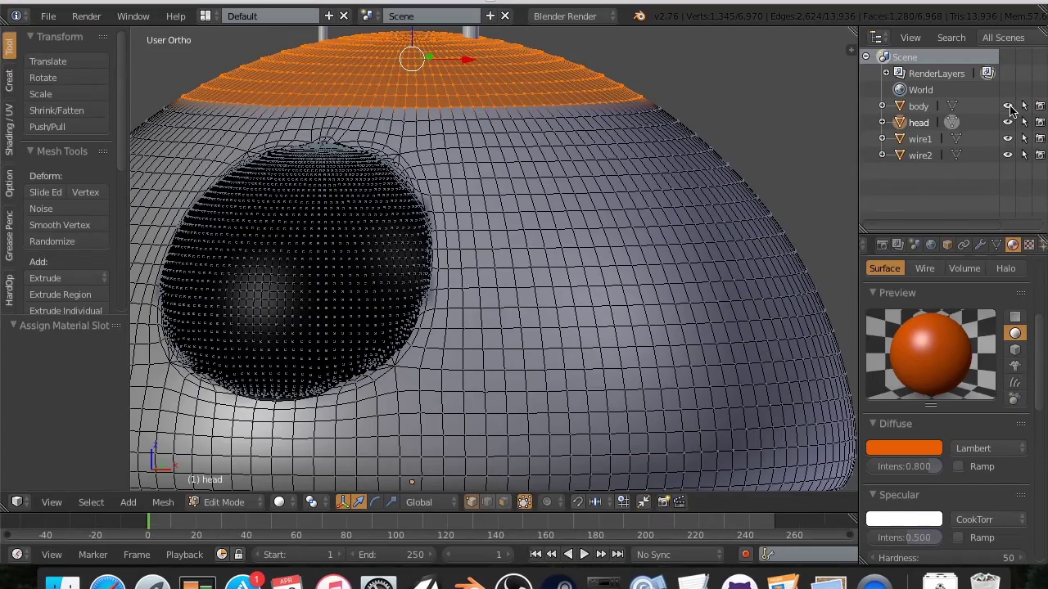
- In bottom view, circle-select the central vertices of the underside, leaving the outer rim unselected
middle_click_drag(339, 275, 477, 214)
key("ctrl+KP_7")
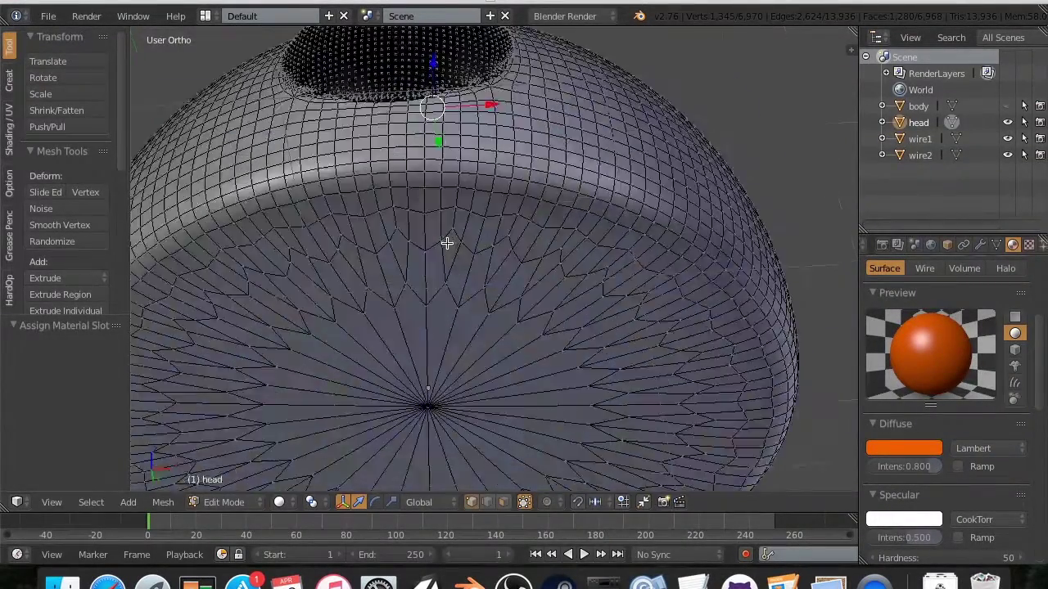
scroll(443, 245, "down", 4)
scroll(443, 246, "up", 3)
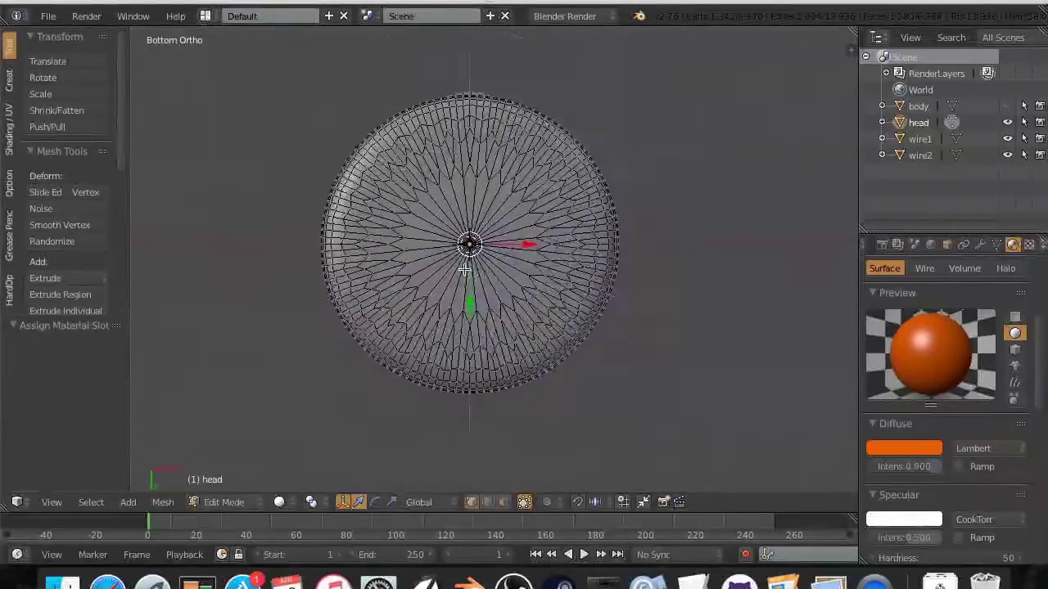
key("a")
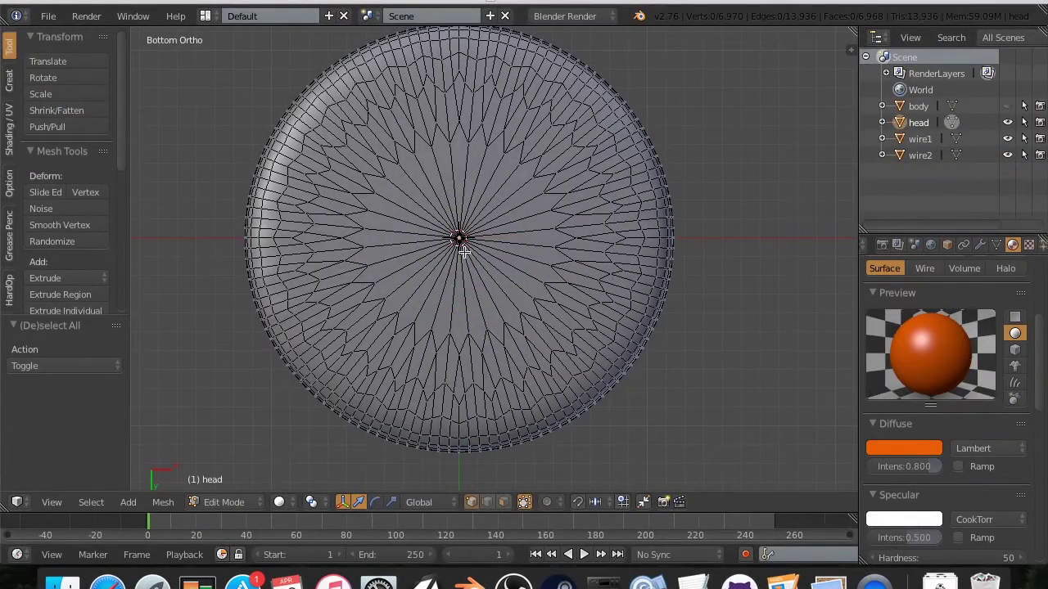
key("c")
scroll(458, 237, "down", 5)
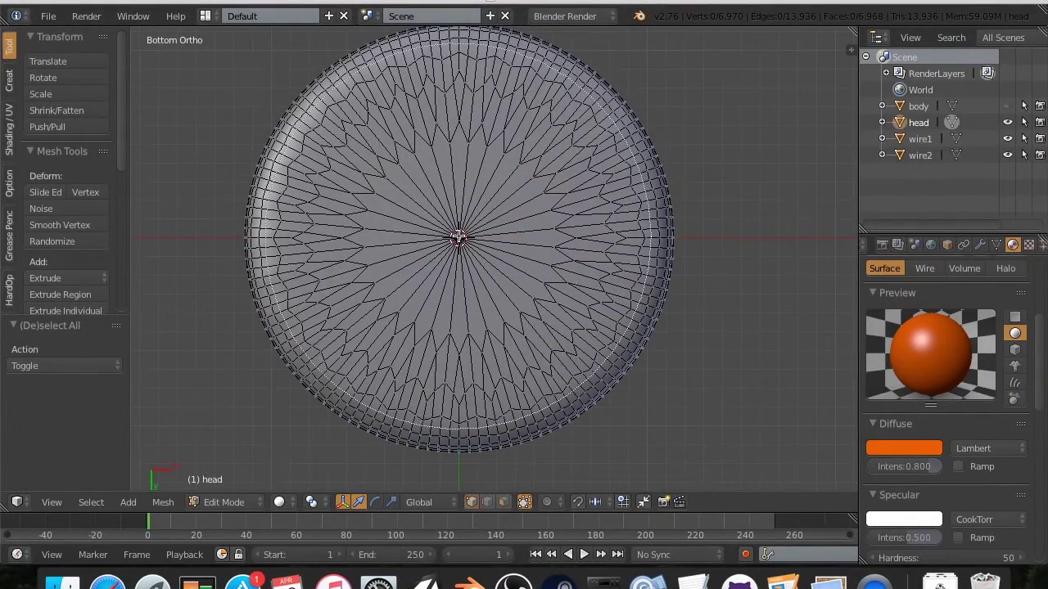
left_click(459, 237)
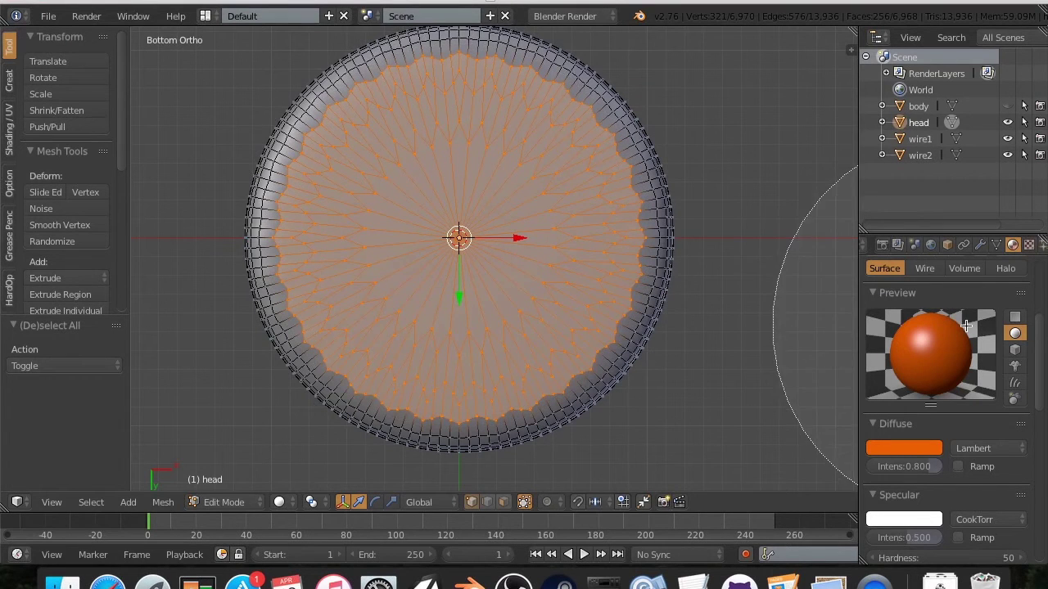
right_click(416, 297)
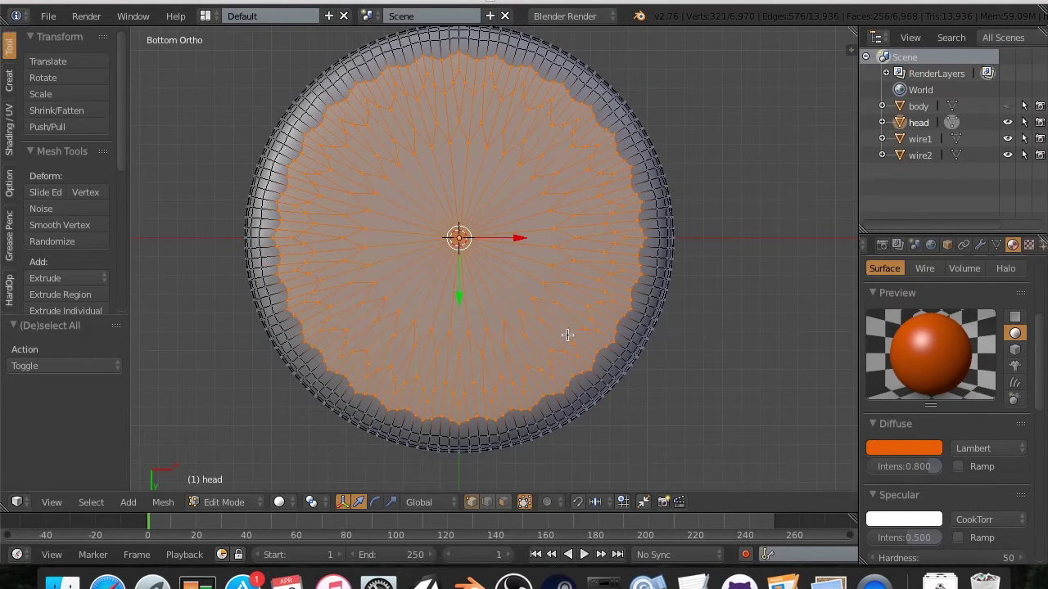
scroll(984, 332, "up", 2)
scroll(985, 331, "up", 3)
- Add a fourth material slot with a new material named 'bottom'
left_click(1030, 301)
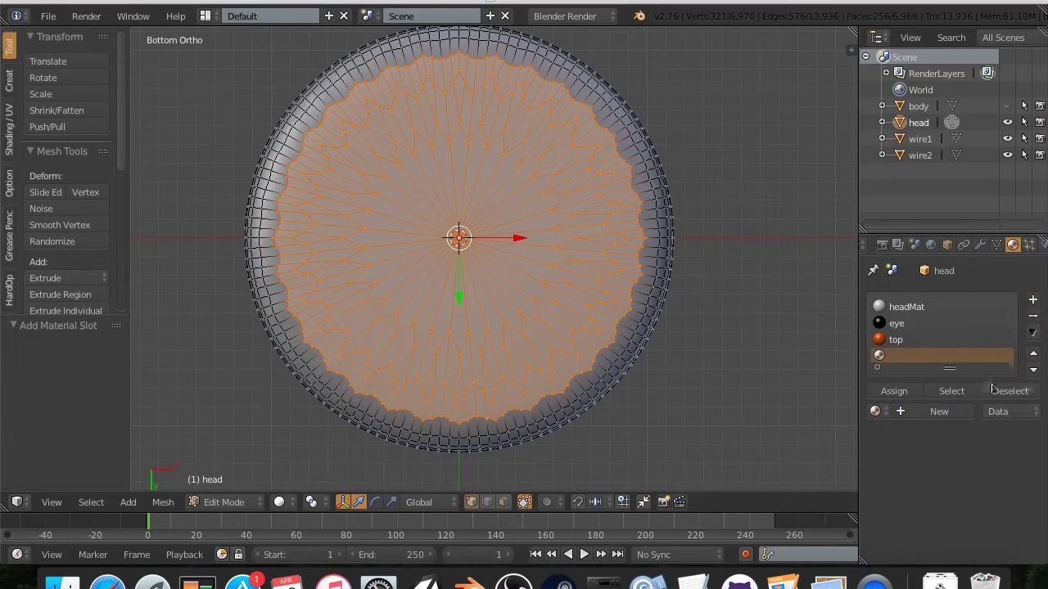
left_click(964, 414)
double_click(952, 359)
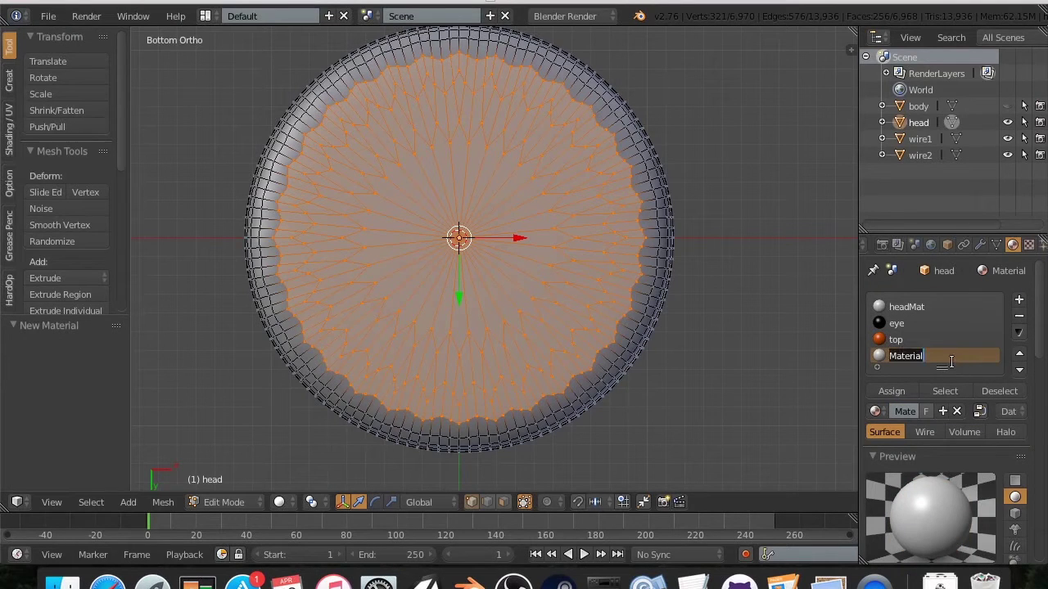
type("bottom")
key("Return")
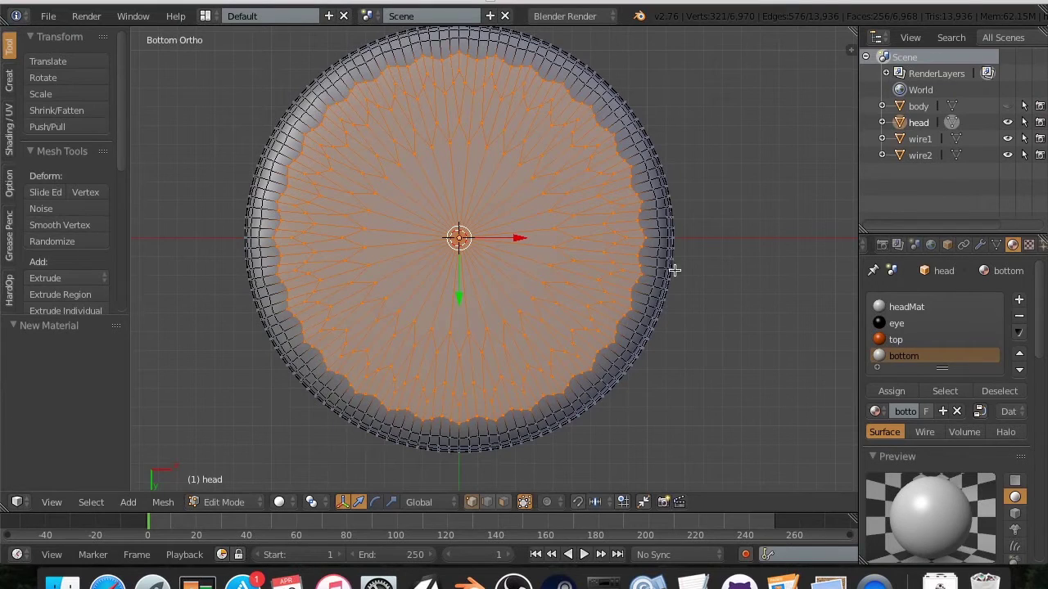
- Circle-select the entire underside including the rim and assign the bottom material
key("c")
key("Escape")
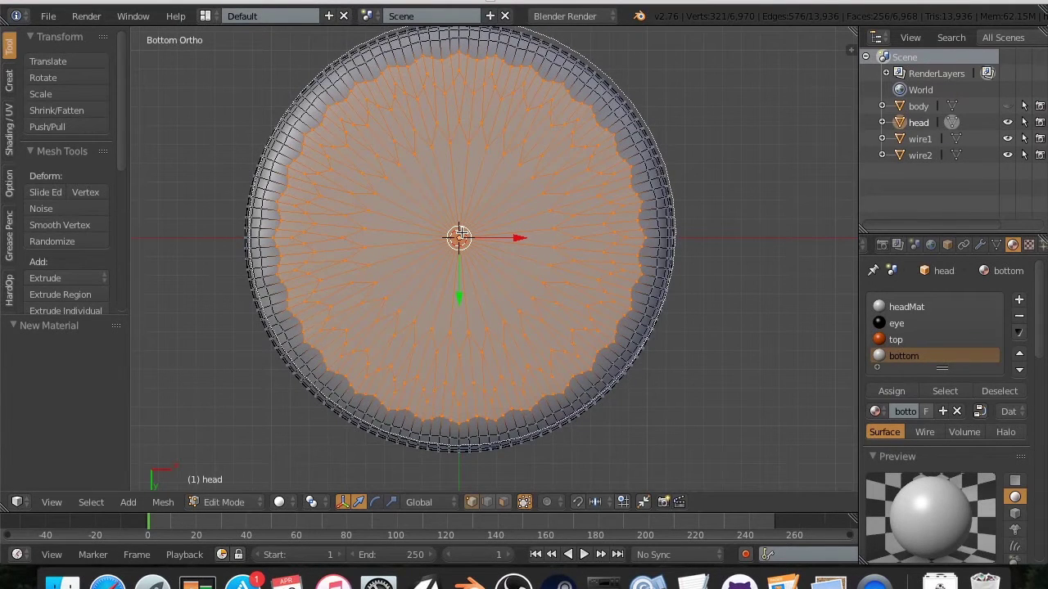
key("c")
middle_click(526, 295)
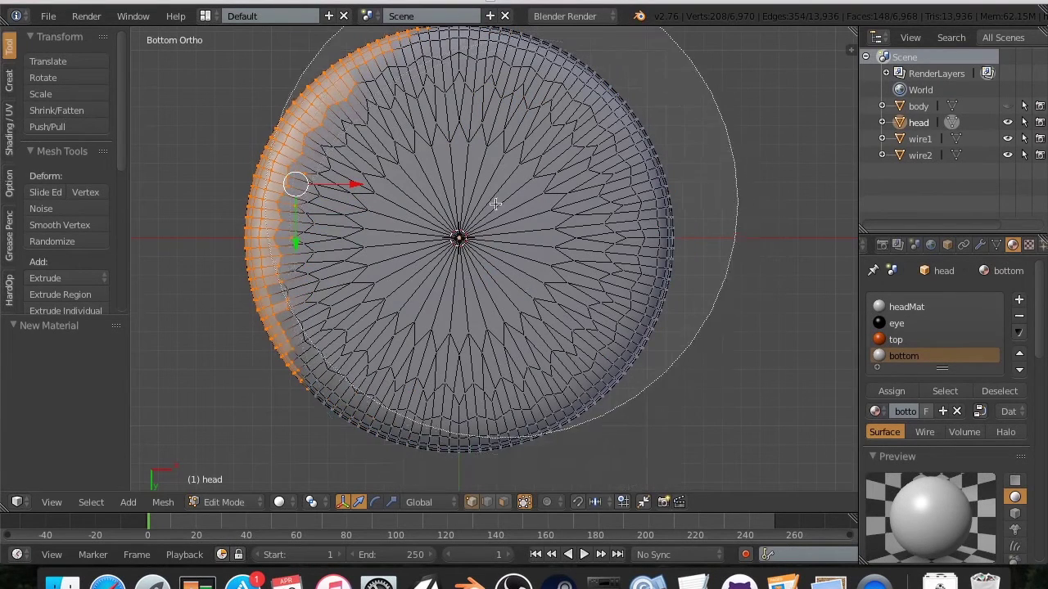
left_click(460, 238)
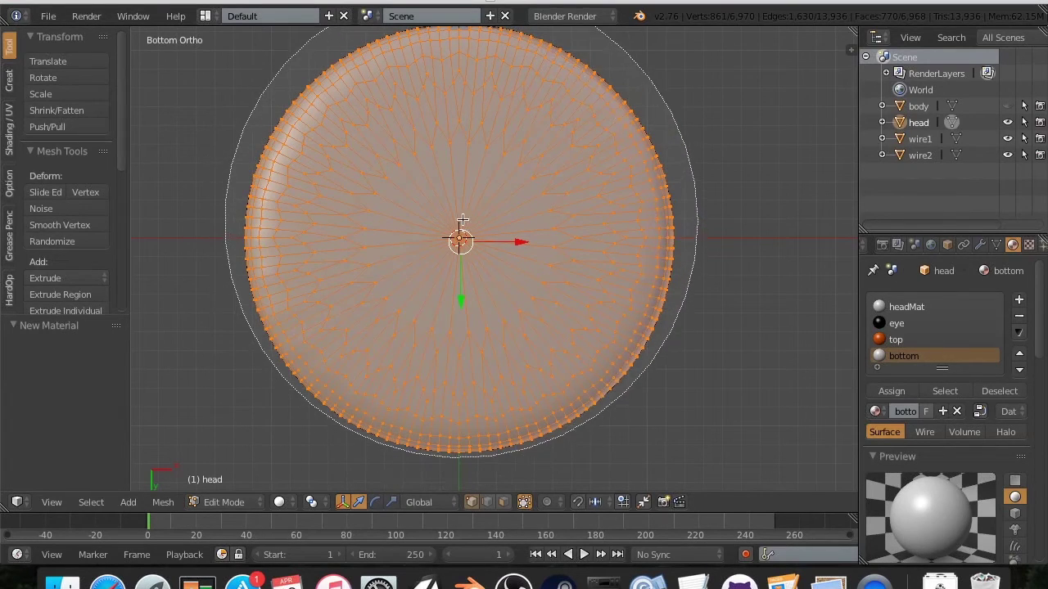
scroll(917, 387, "down", 3)
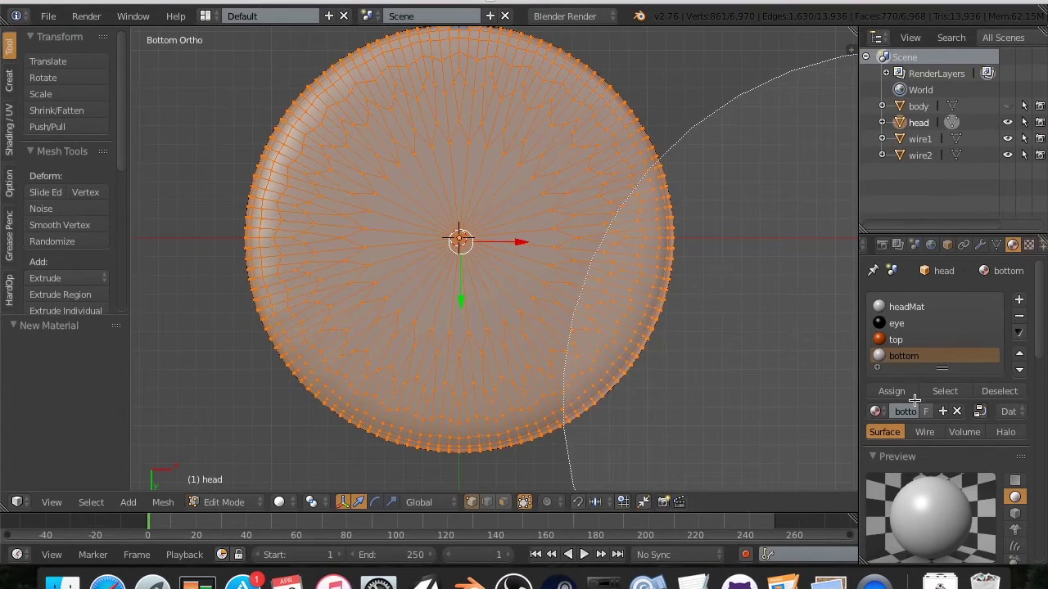
right_click(902, 393)
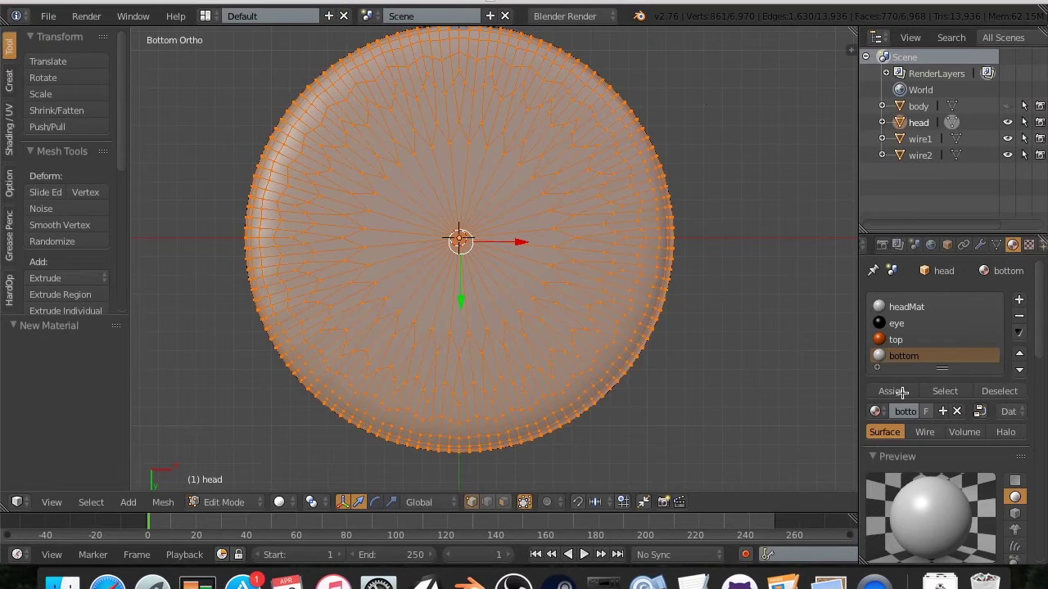
left_click(901, 392)
- Colour the bottom material bright green (RGB 0.031, 0.800, 0.000)
scroll(904, 442, "down", 4)
left_click(923, 482)
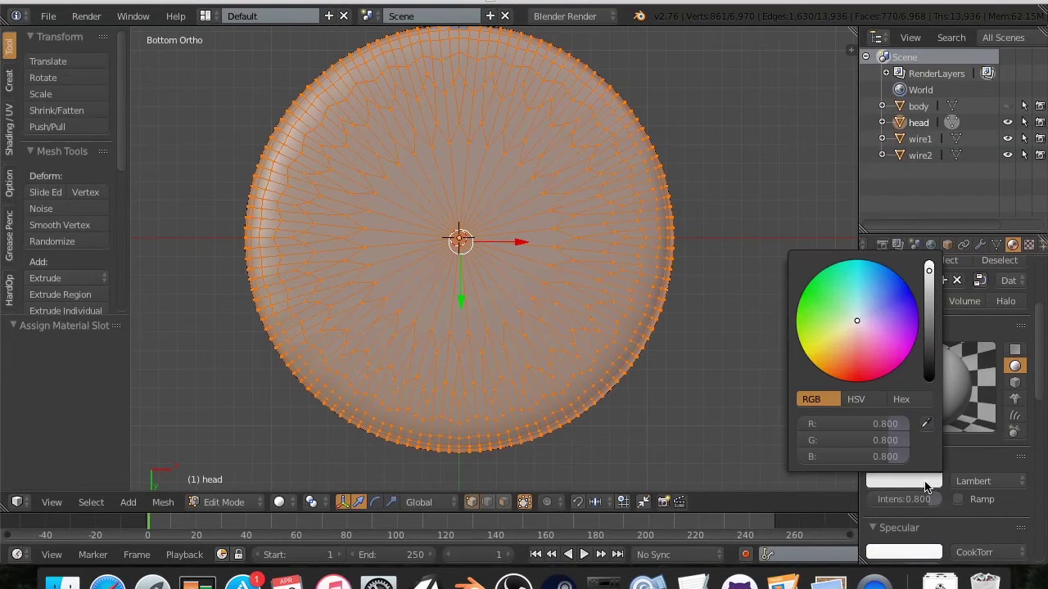
left_click_drag(901, 314, 796, 314)
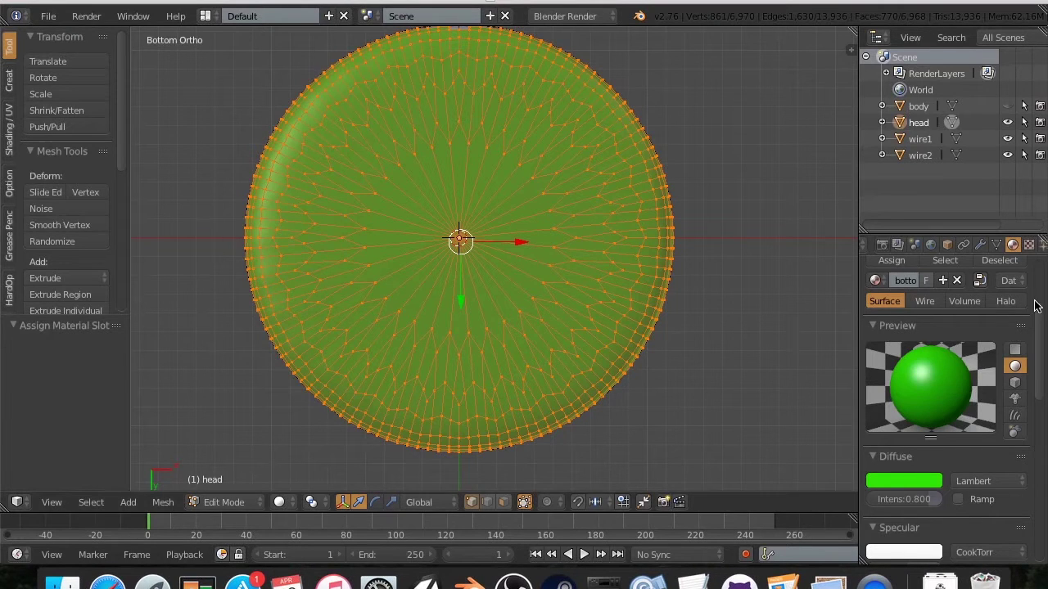
scroll(974, 348, "up", 4)
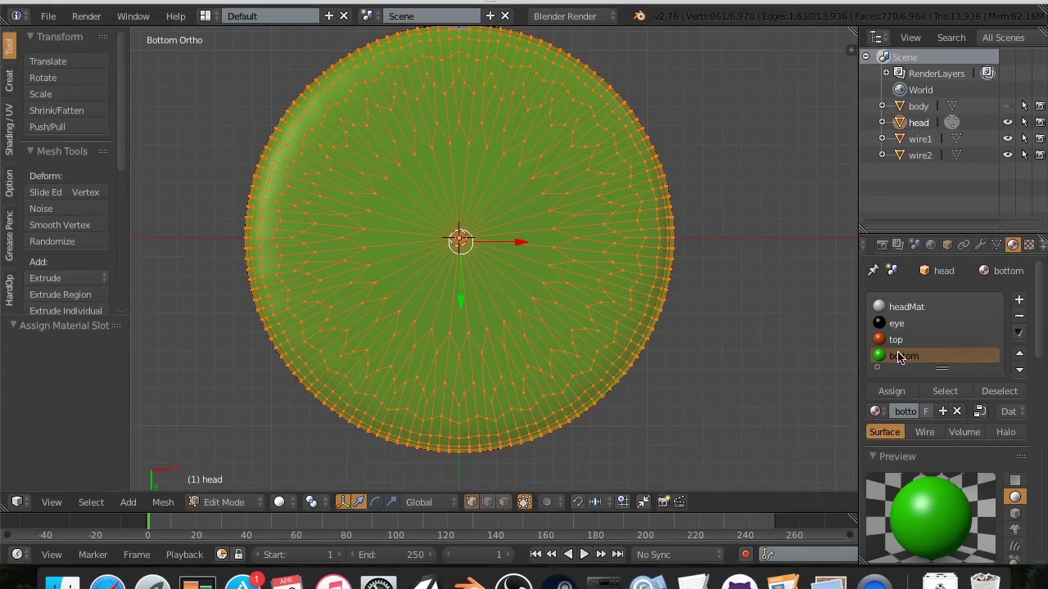
middle_click_drag(521, 275, 529, 456)
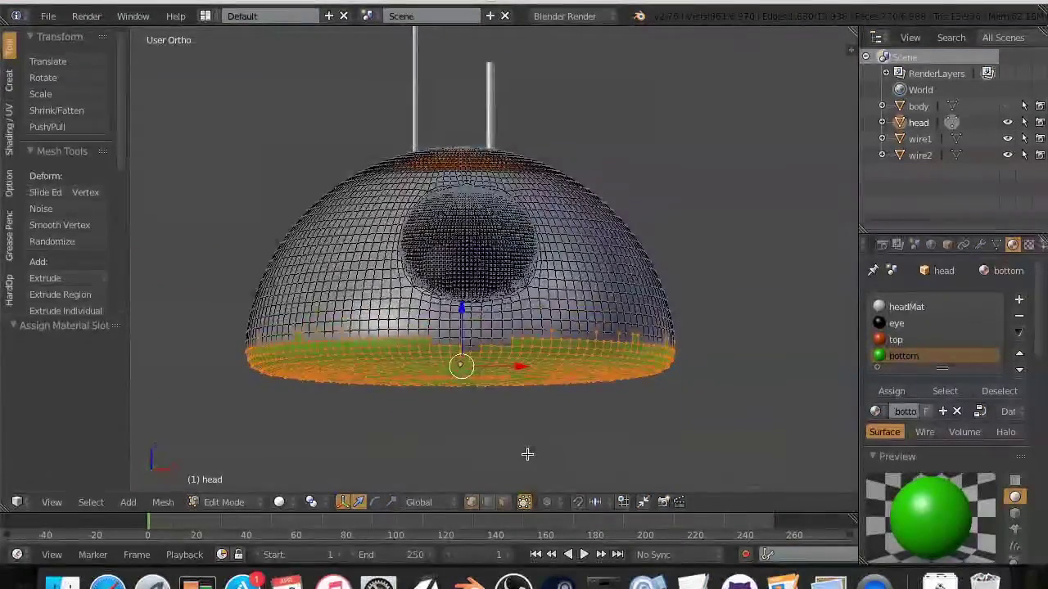
- In front view, select the bottom edge loop and add rings above it, dropping stray strips
key("a")
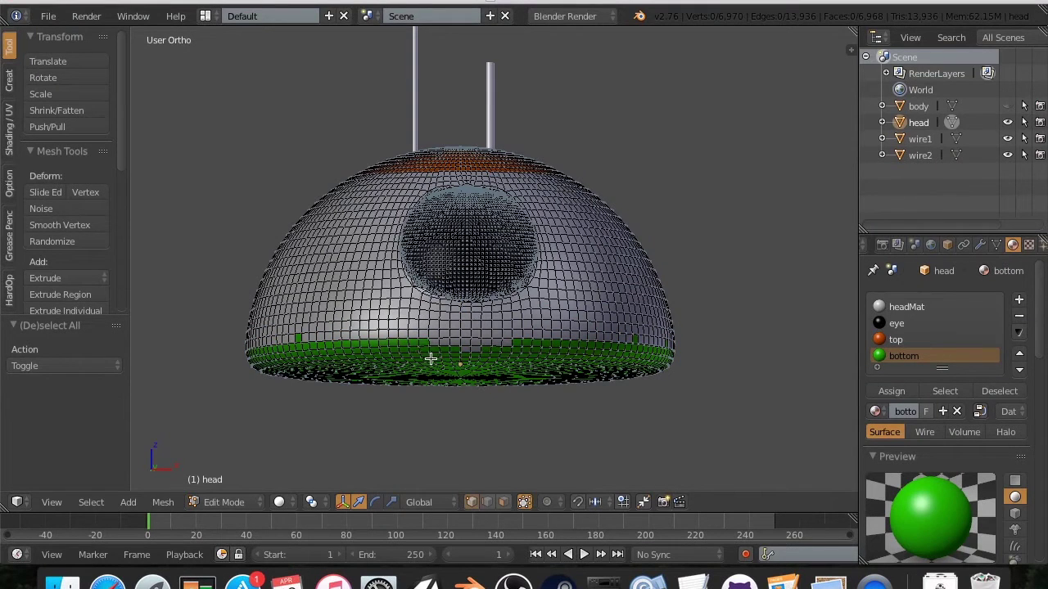
key("KP_1")
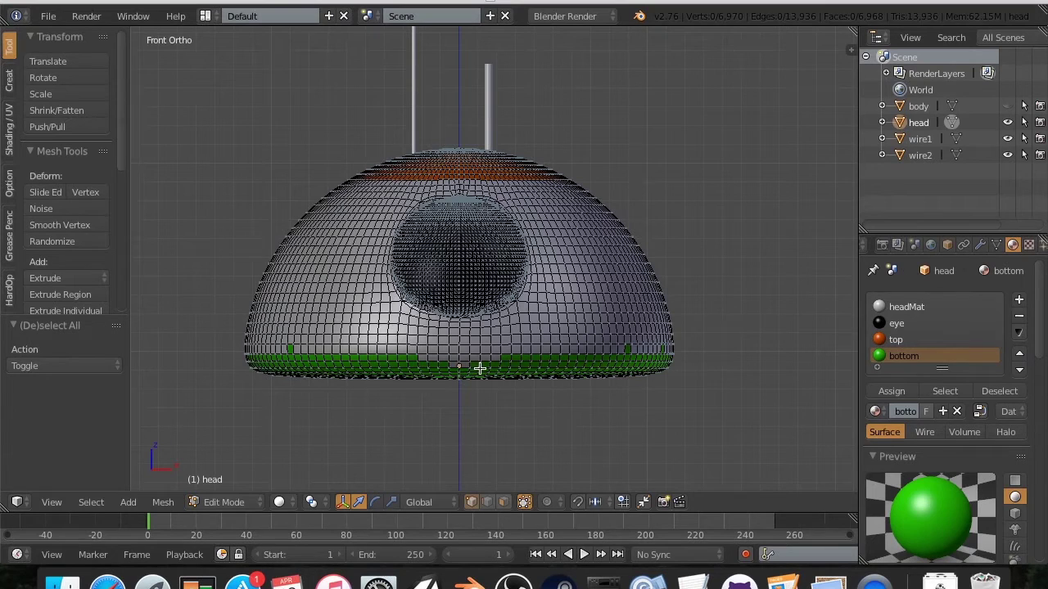
right_click(480, 368)
right_click(473, 368, "alt")
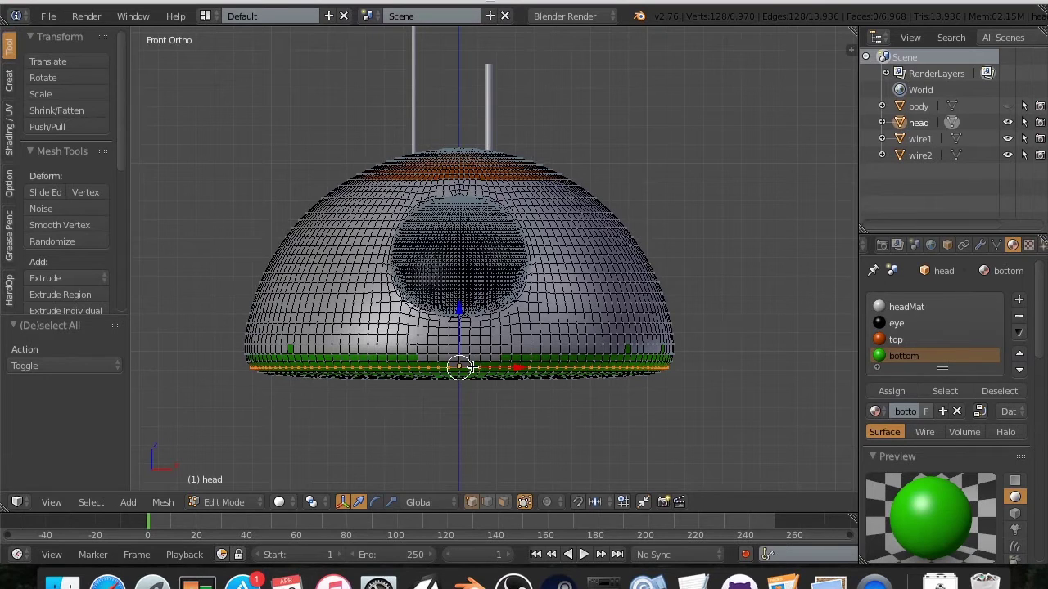
right_click(411, 358, "alt+shift")
right_click(415, 353, "alt+shift")
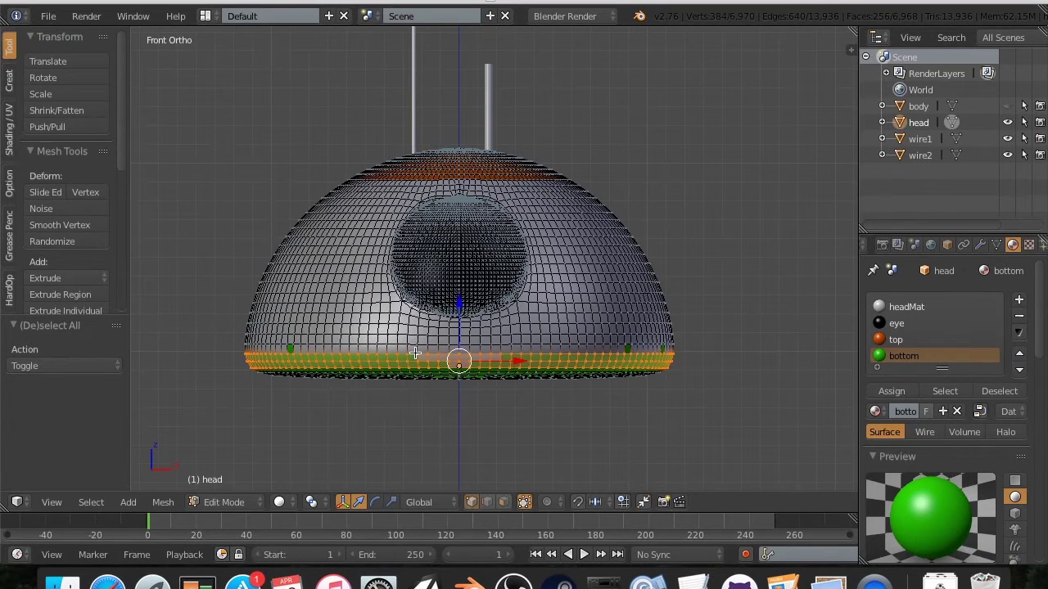
right_click(413, 344, "alt+shift")
right_click(407, 347, "alt+shift")
right_click(401, 350, "alt+shift")
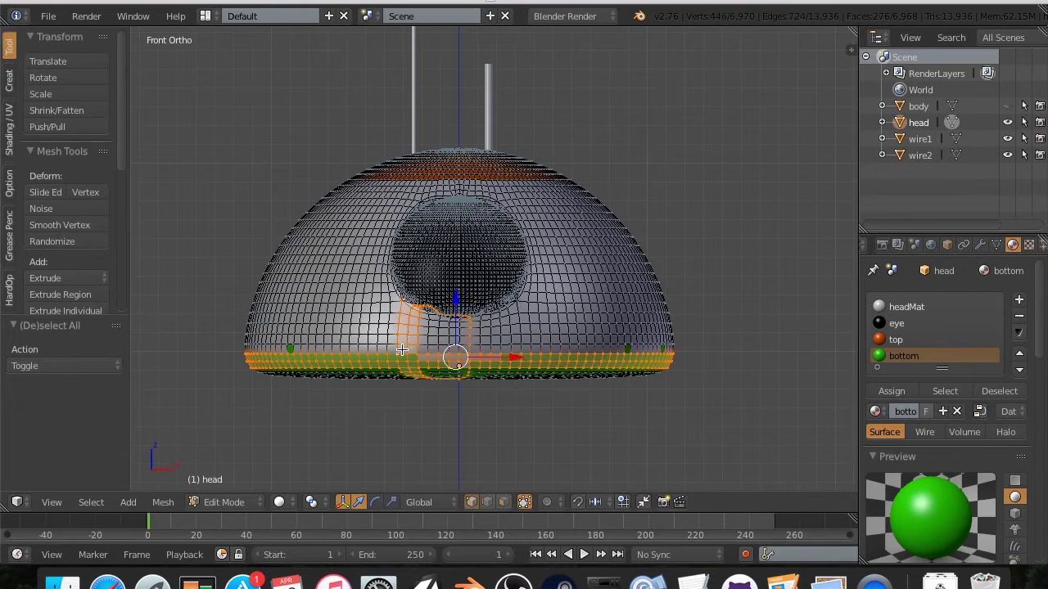
right_click(395, 349, "alt+shift")
right_click(398, 343, "alt+shift")
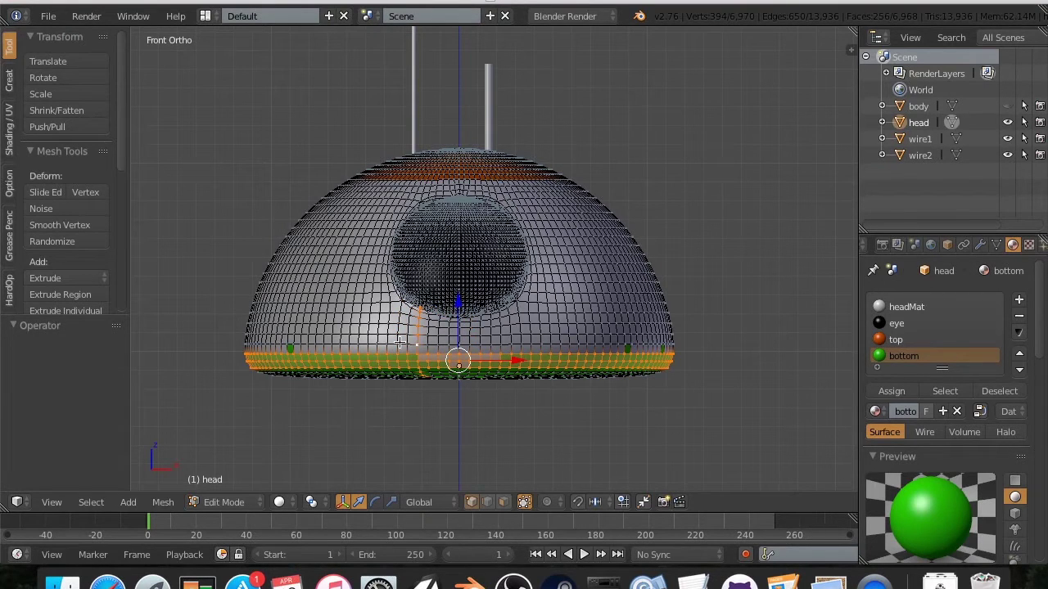
right_click(399, 342, "alt+shift")
right_click(399, 343, "alt")
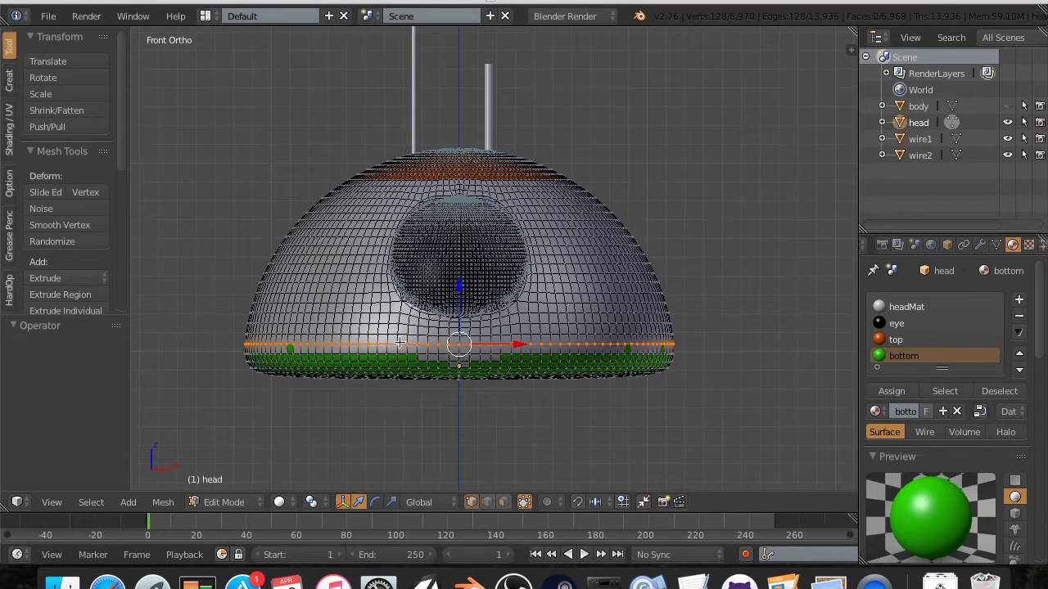
right_click(388, 356, "ctrl")
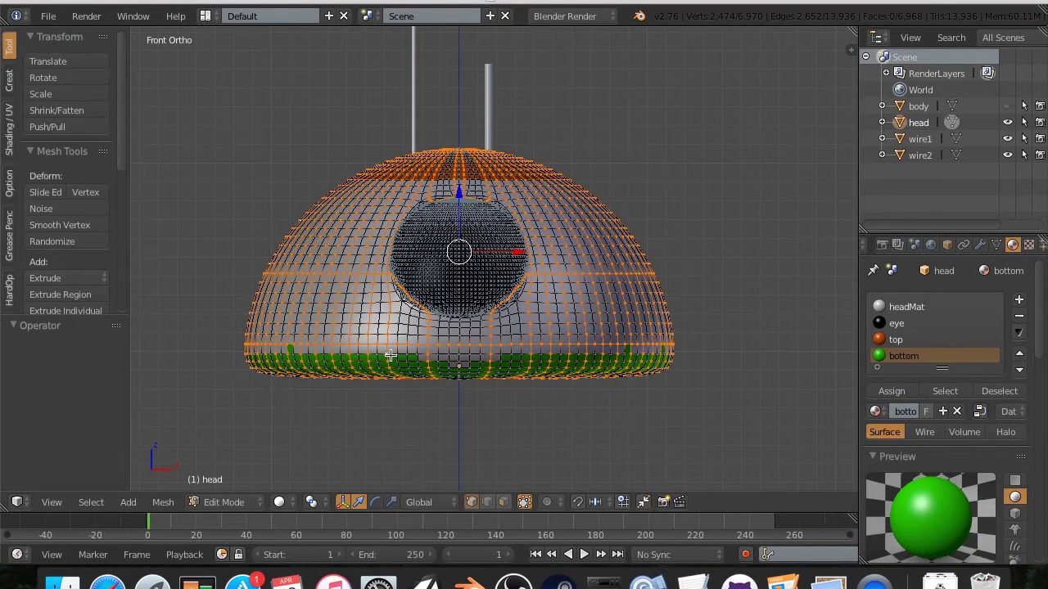
- Retry extending the band, using undo and wireframe to remove stray selections up the dome
key("ctrl+z")
right_click(385, 354, "alt+shift")
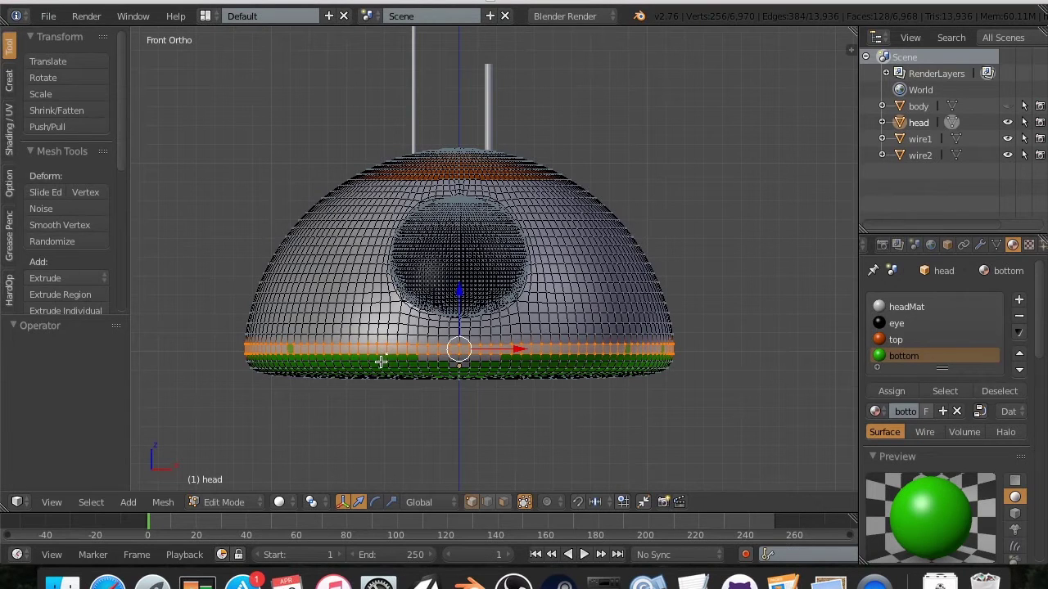
right_click(362, 364, "ctrl")
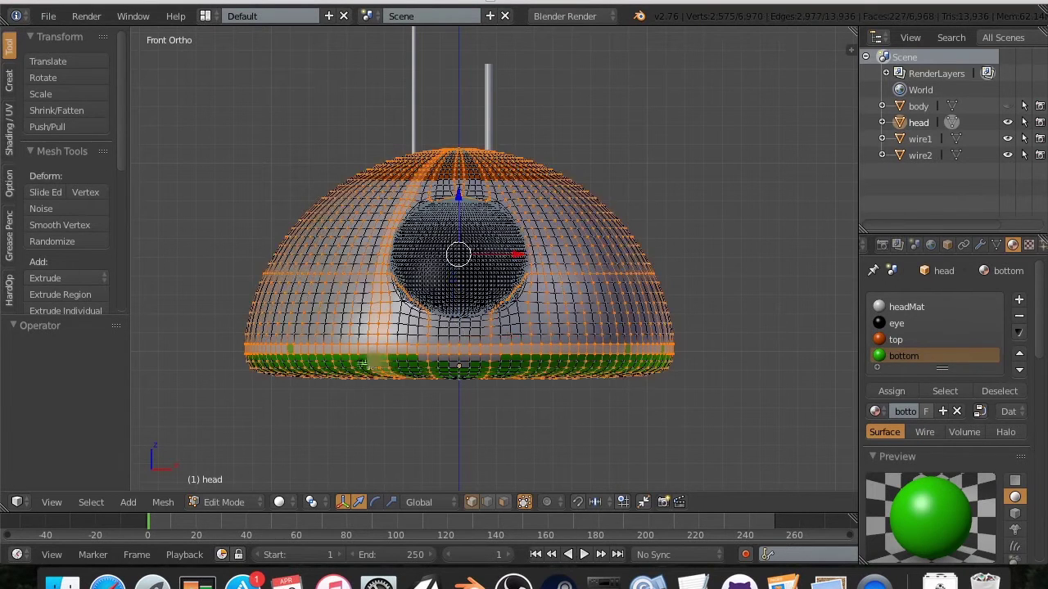
right_click(348, 364, "ctrl")
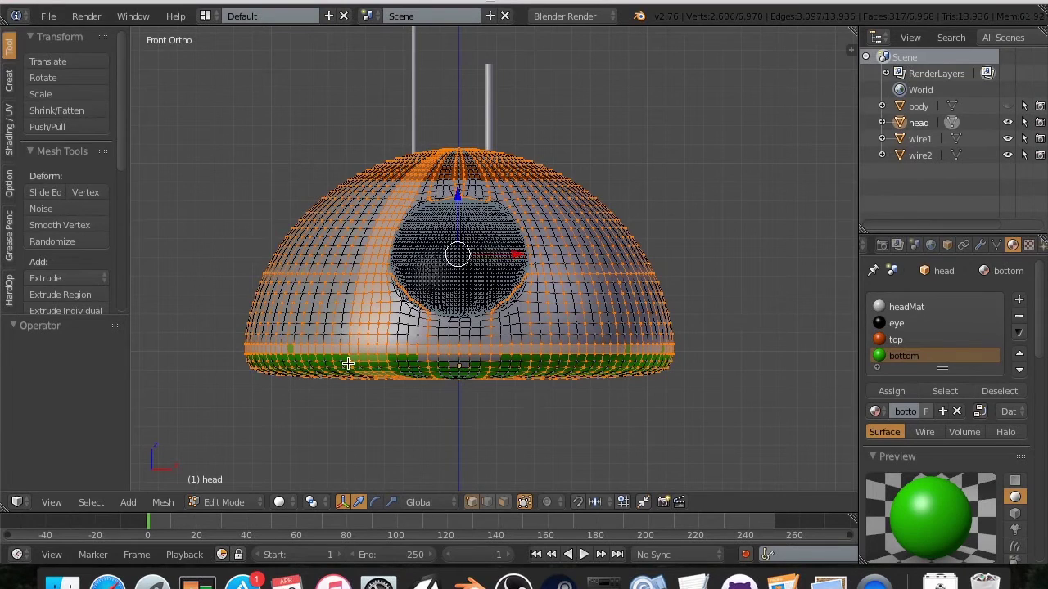
key("z")
right_click(358, 360, "ctrl")
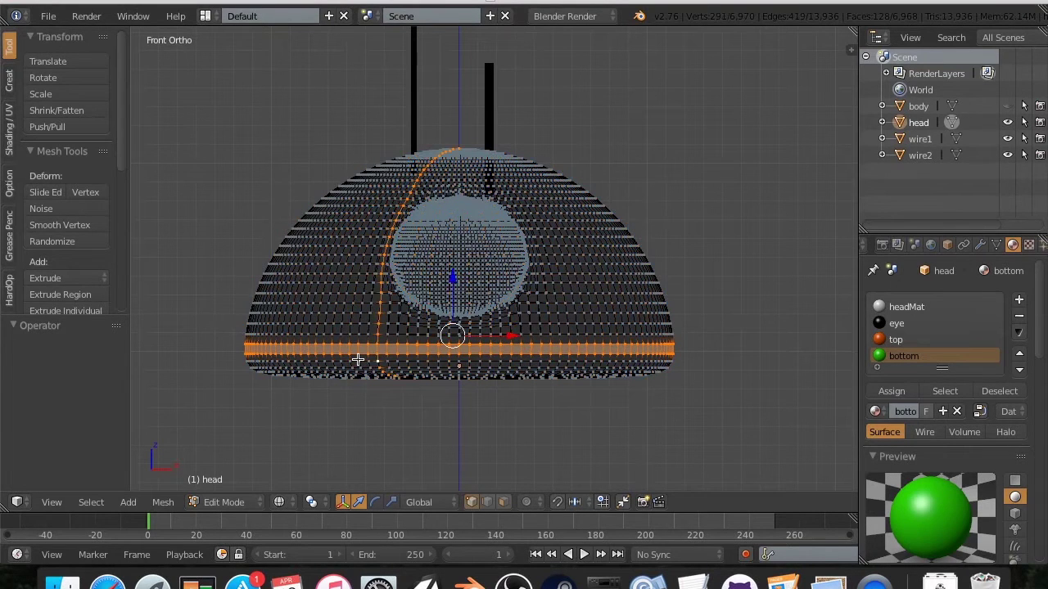
key("ctrl+z")
key("ctrl+shift+z")
key("ctrl+z")
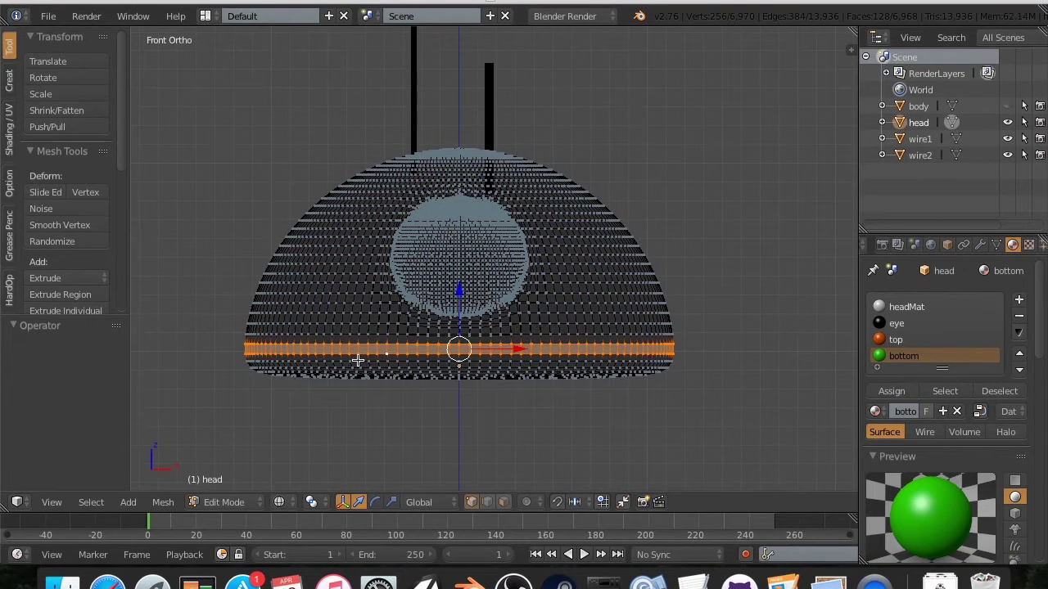
key("z")
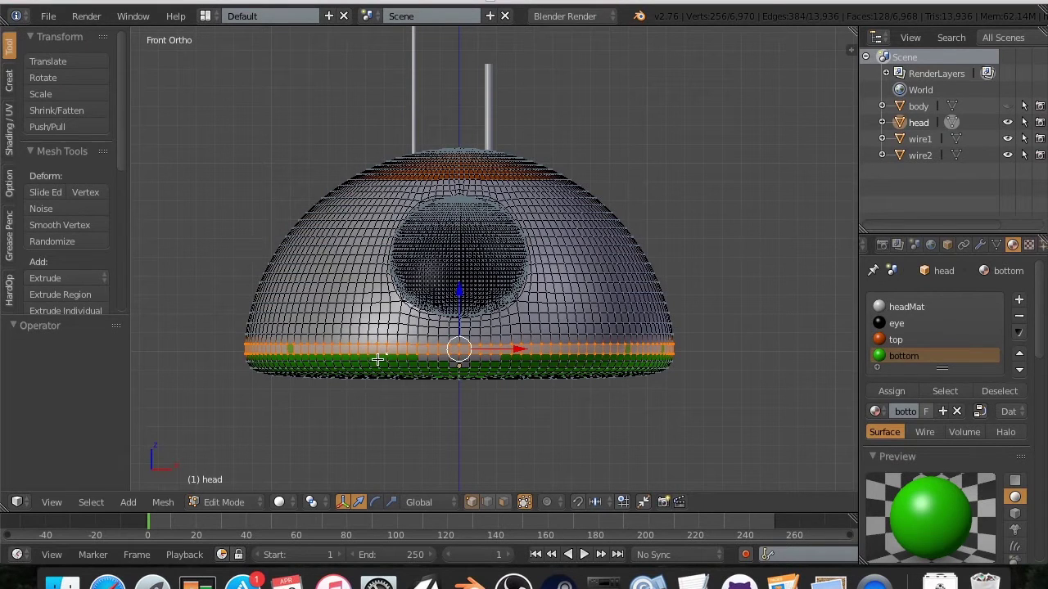
right_click(378, 362, "alt")
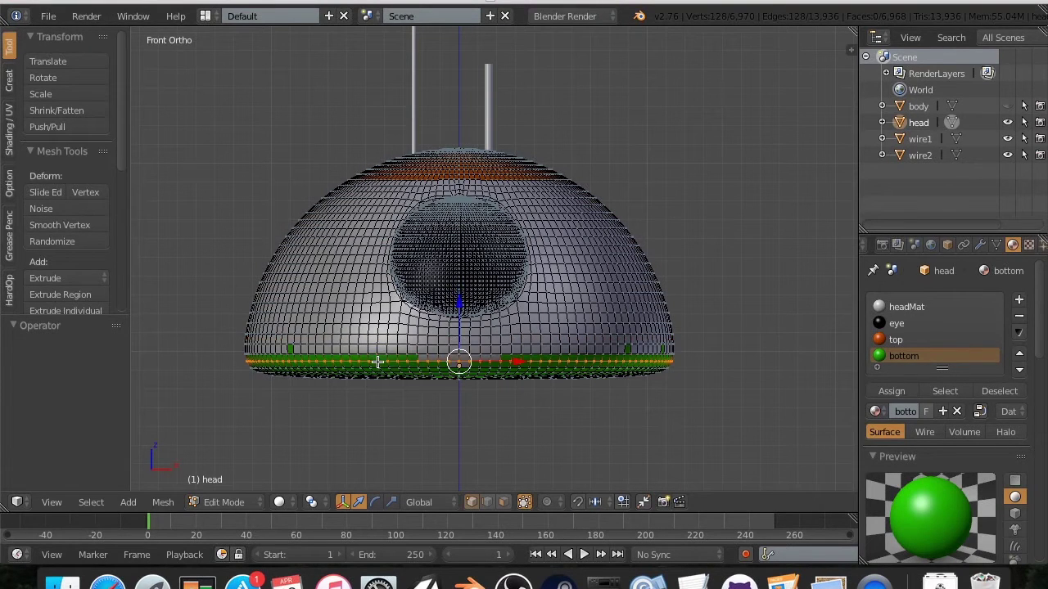
right_click(375, 355, "ctrl")
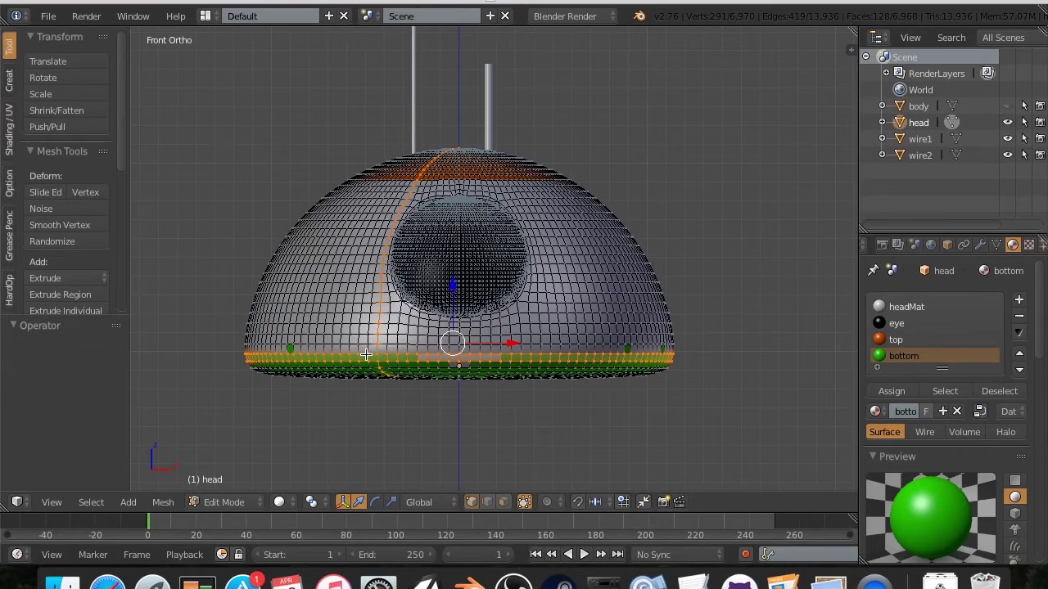
key("ctrl+l")
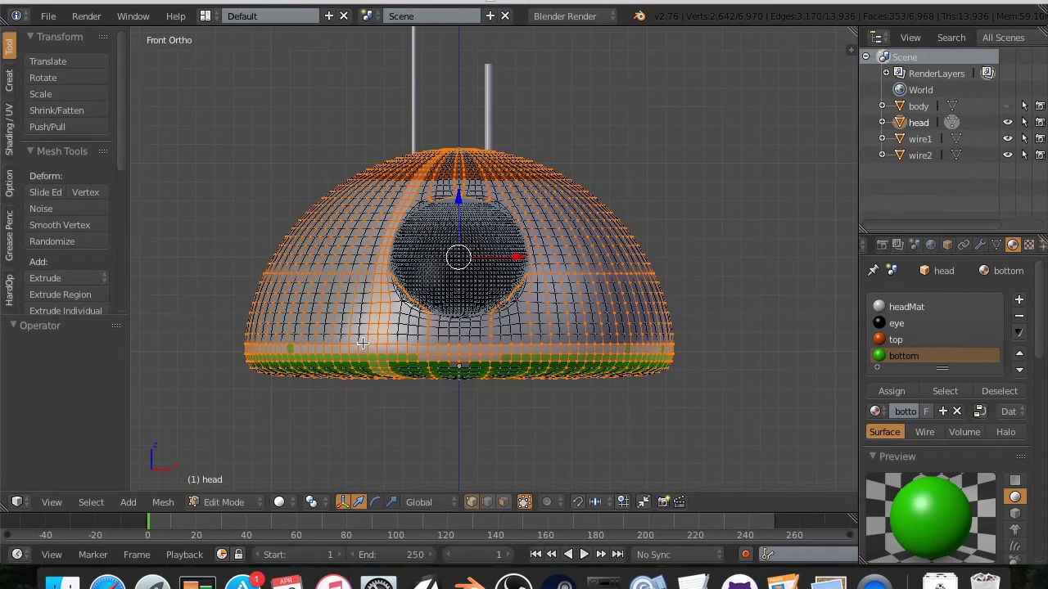
- Reselect the bottom edge ring, discarding vertical loops and dome-wide selections
right_click(371, 338, "alt")
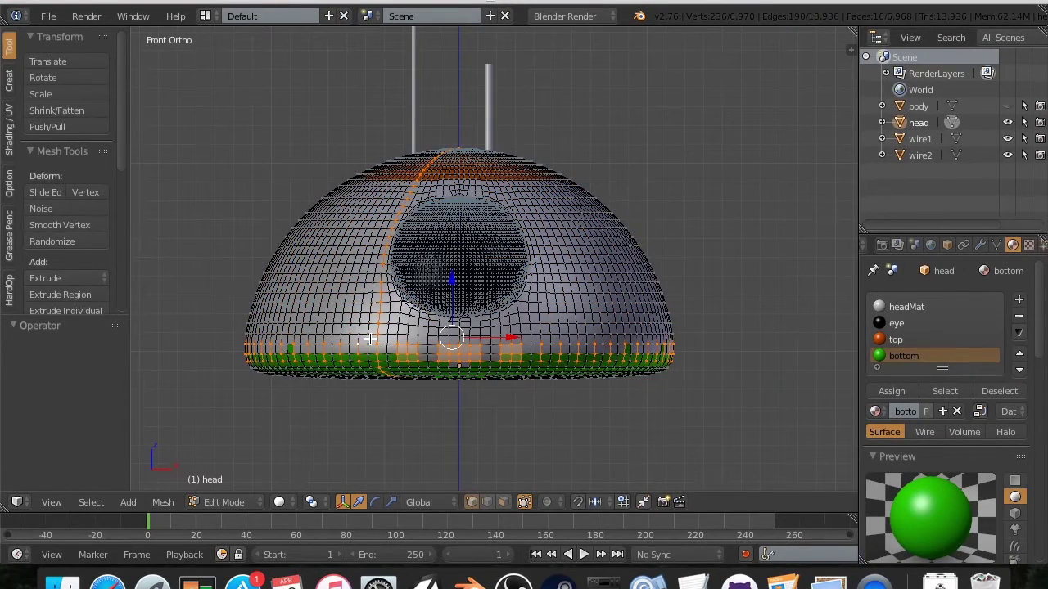
key("ctrl+z")
right_click(367, 332, "alt+shift")
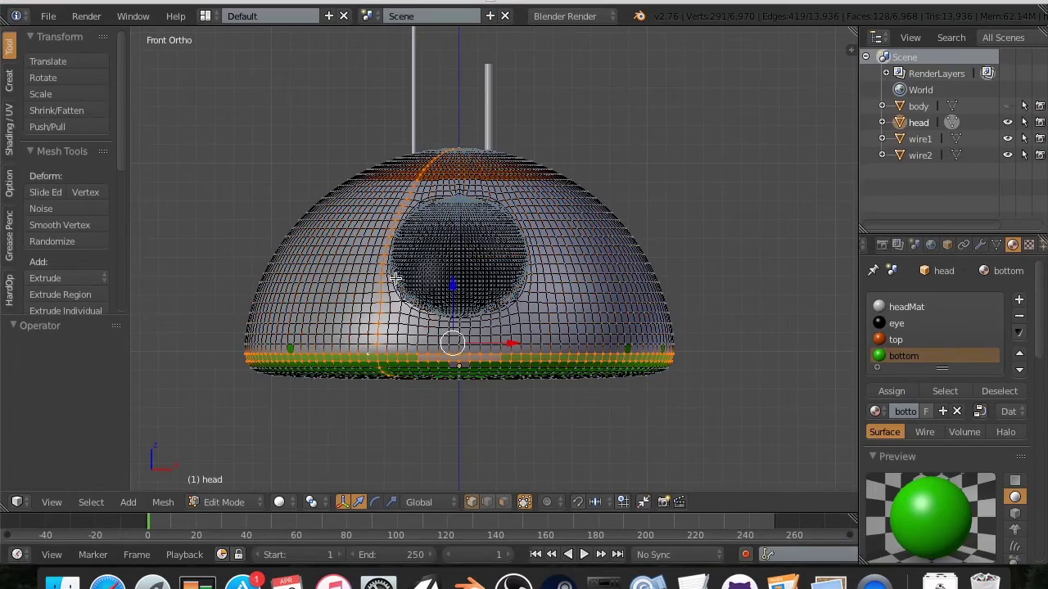
right_click(394, 277, "alt+shift")
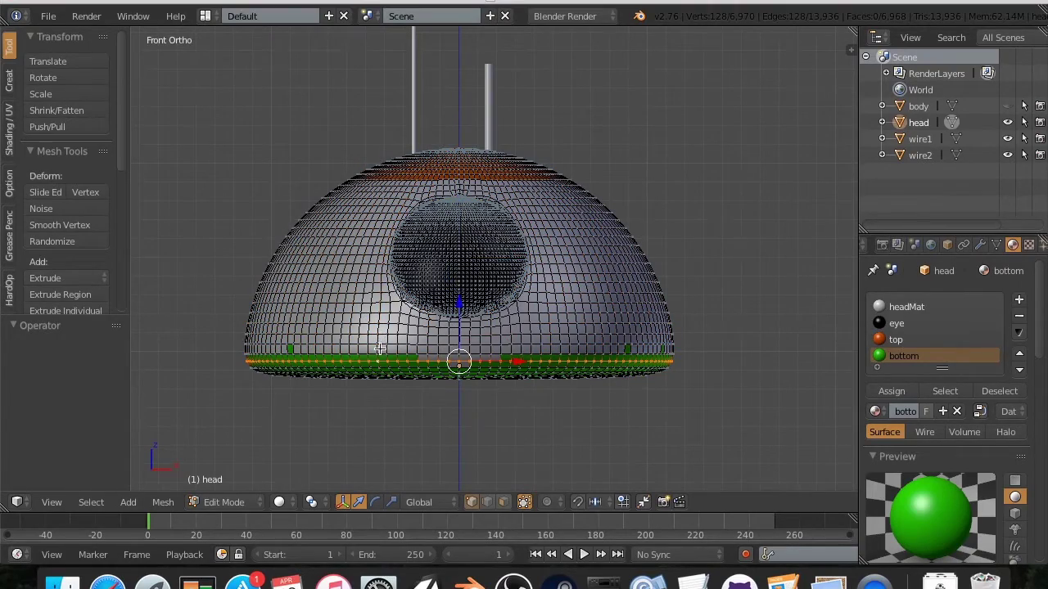
scroll(381, 349, "up", 5)
scroll(435, 297, "down", 2)
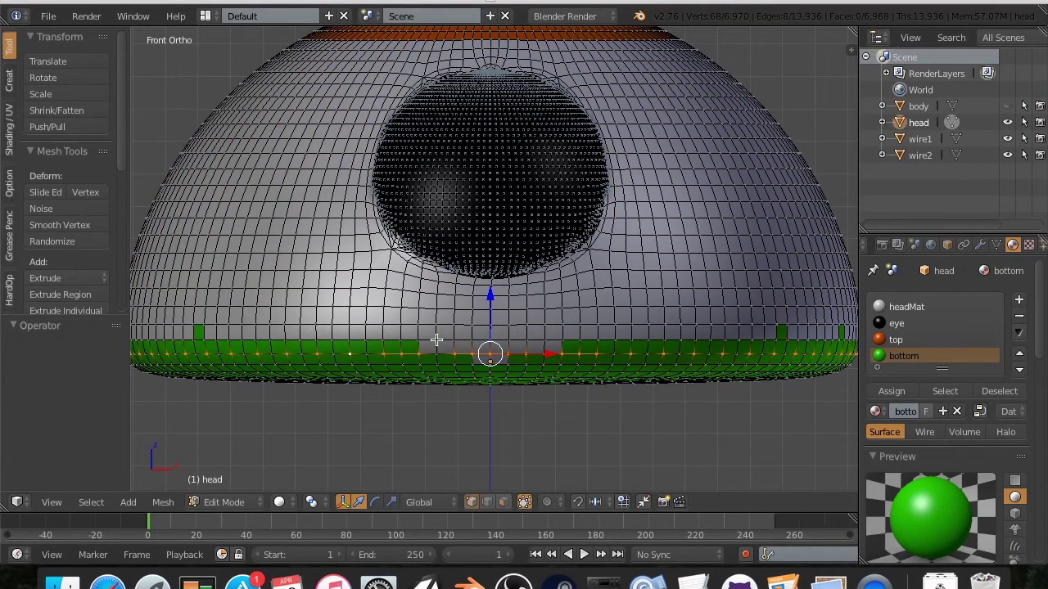
right_click(395, 339, "alt+shift")
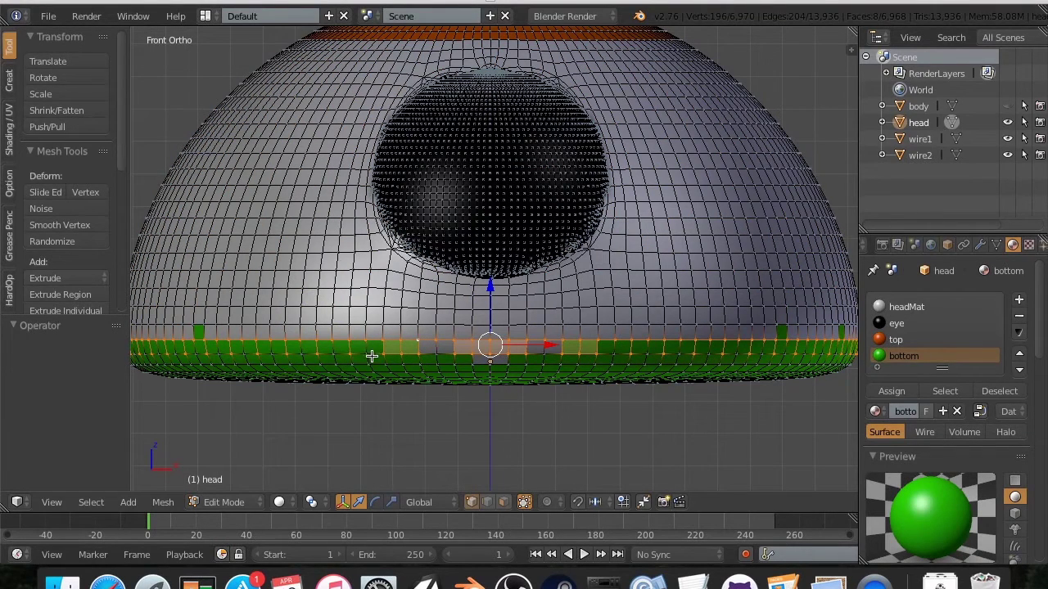
right_click(371, 356, "ctrl+alt")
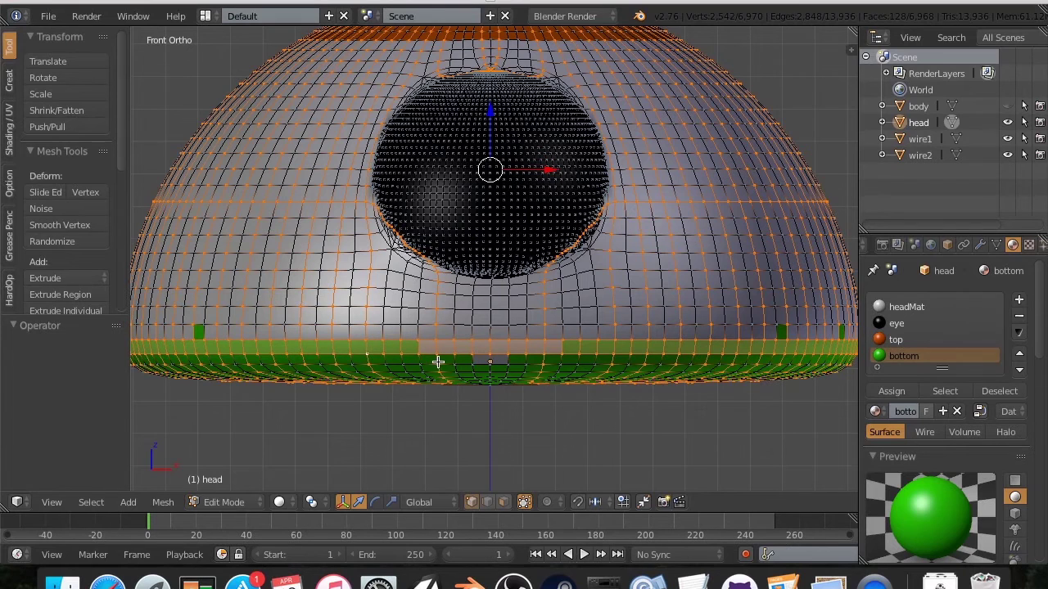
key("ctrl+z")
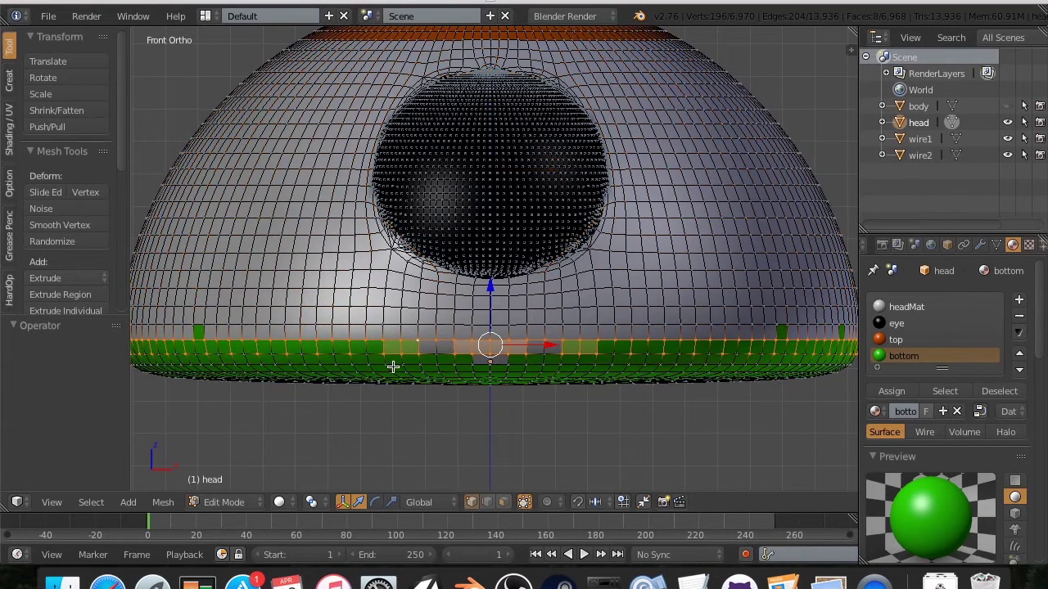
right_click(370, 350)
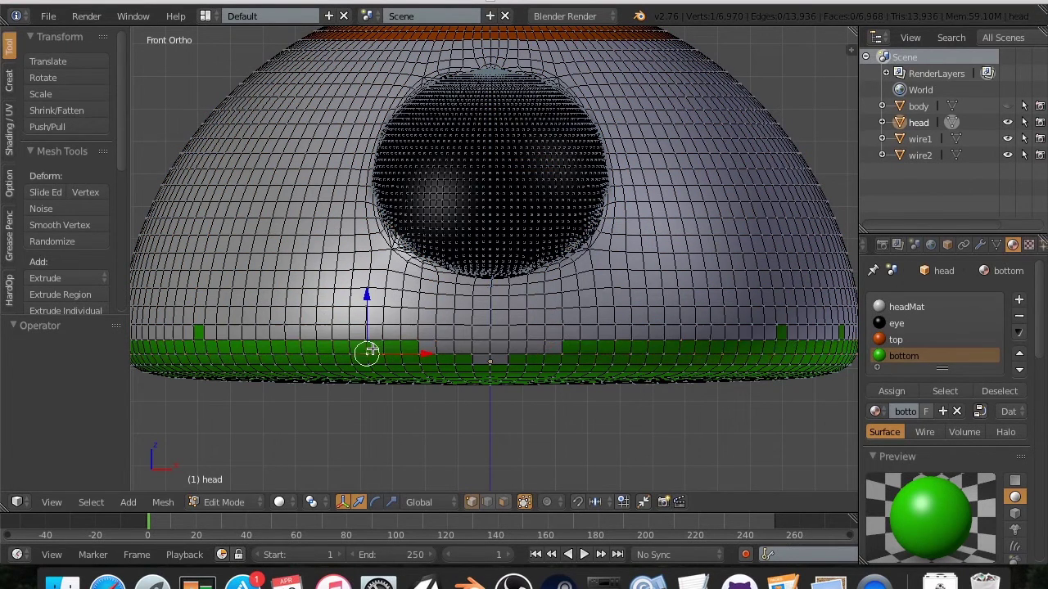
right_click(311, 352, "alt")
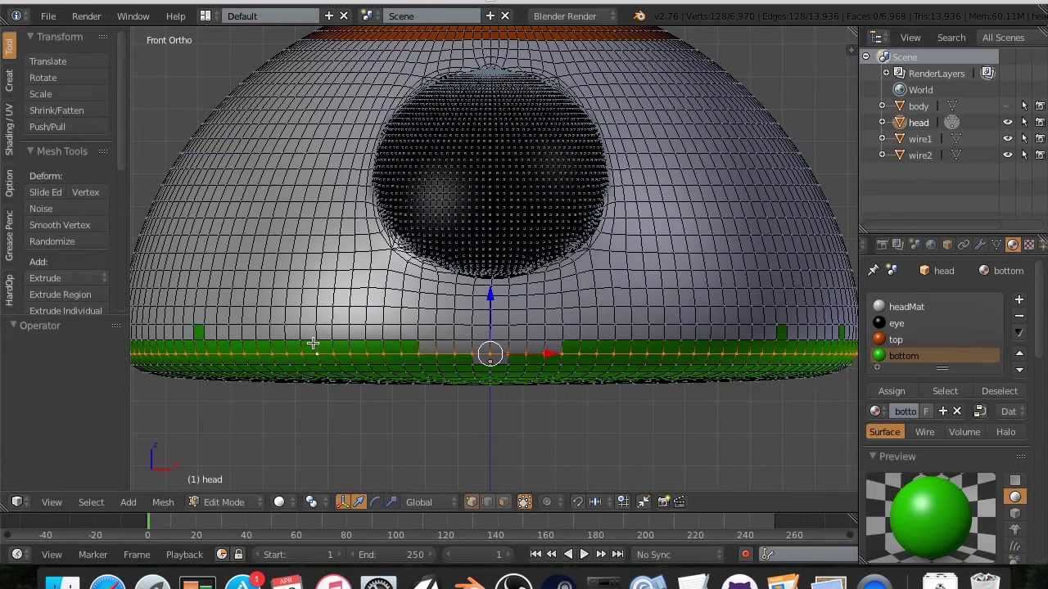
- Complete the three-row face band above the green rim and add an empty material slot
right_click(316, 338, "alt+shift")
right_click(296, 341, "alt+shift")
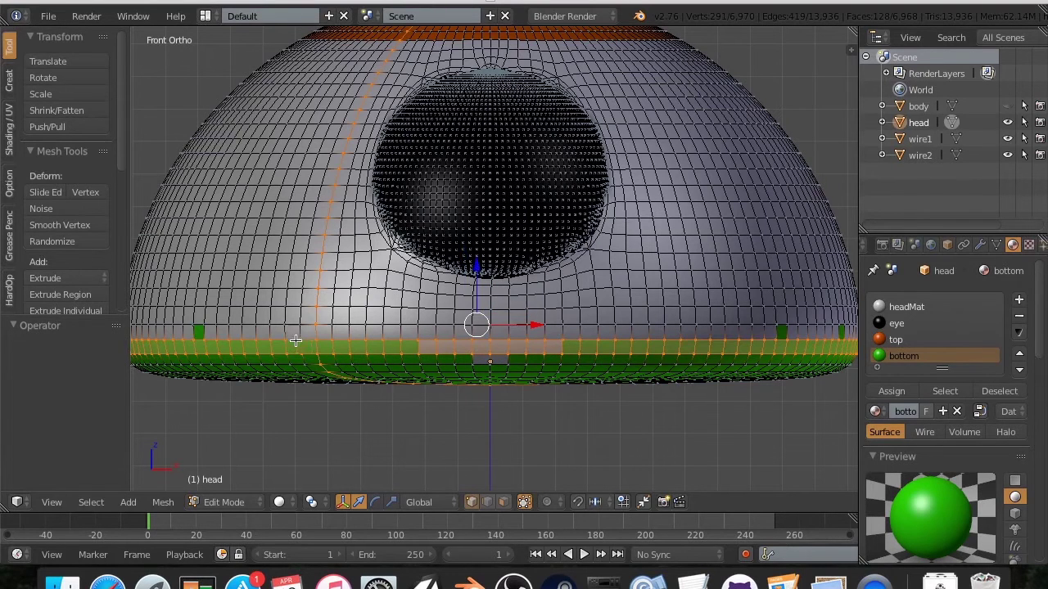
right_click(318, 326, "alt+shift")
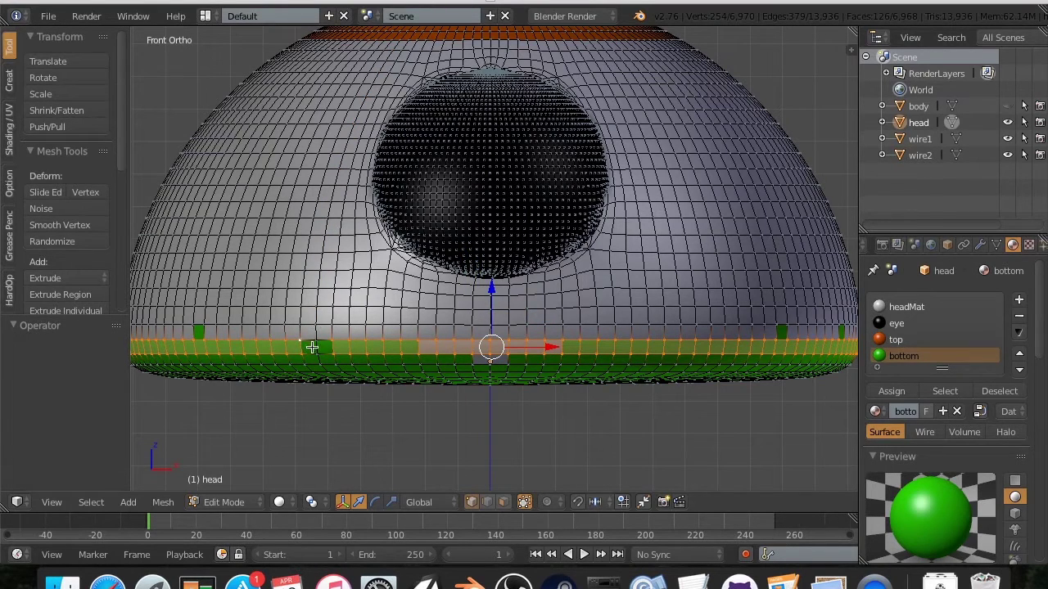
right_click(317, 335, "shift")
right_click(317, 348, "shift")
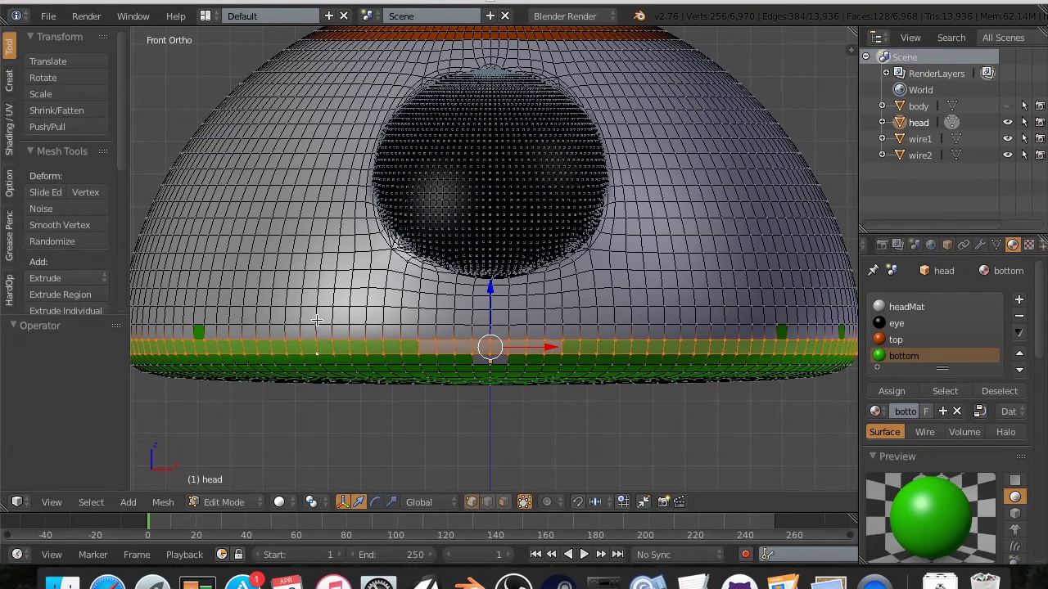
right_click(318, 324, "shift")
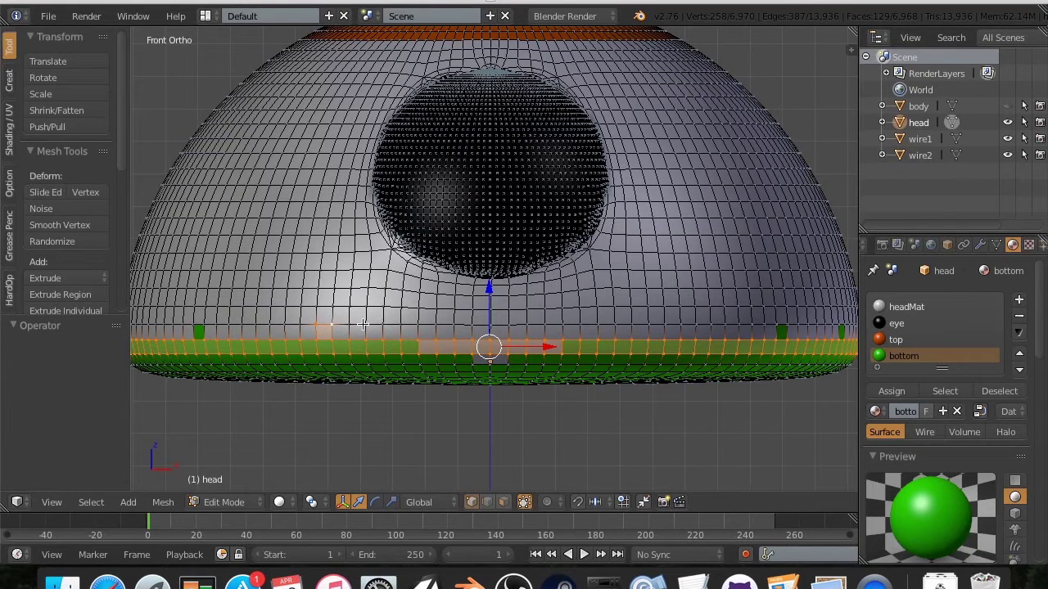
right_click(362, 325, "alt+shift")
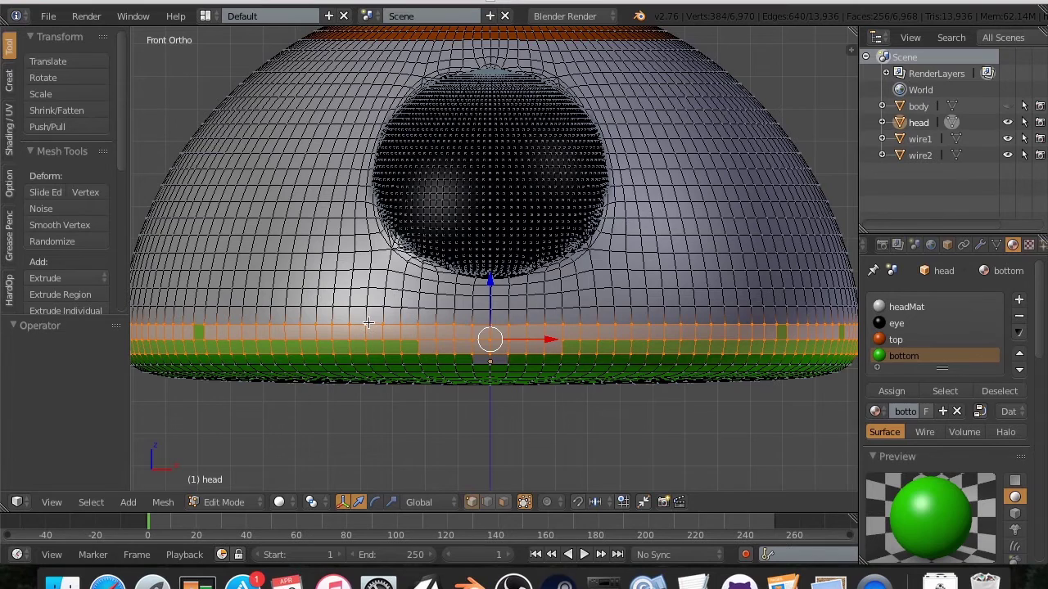
right_click(352, 309, "shift")
right_click(380, 309, "alt+shift")
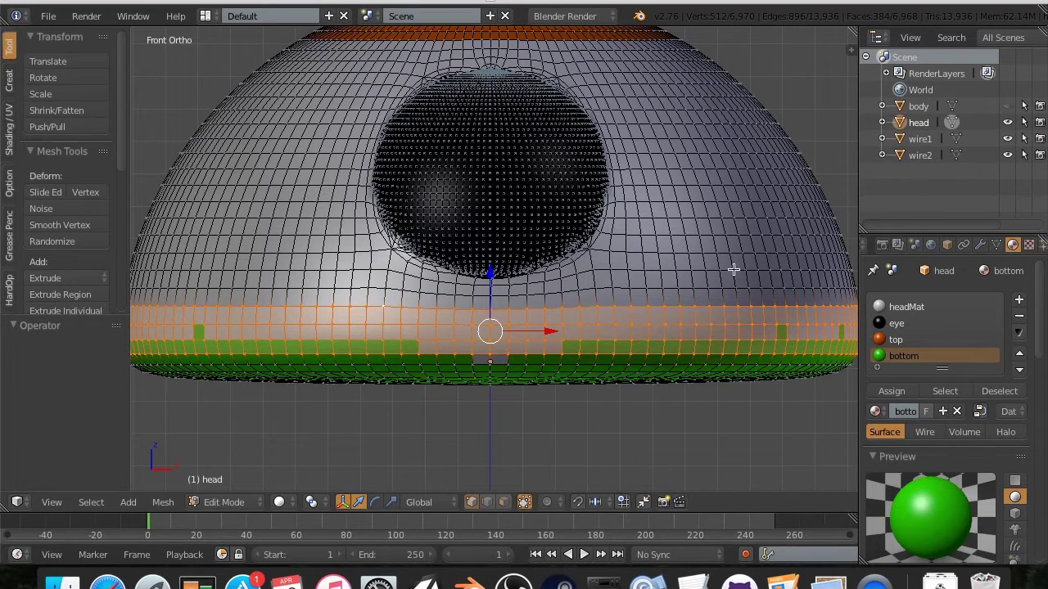
left_click(1020, 299)
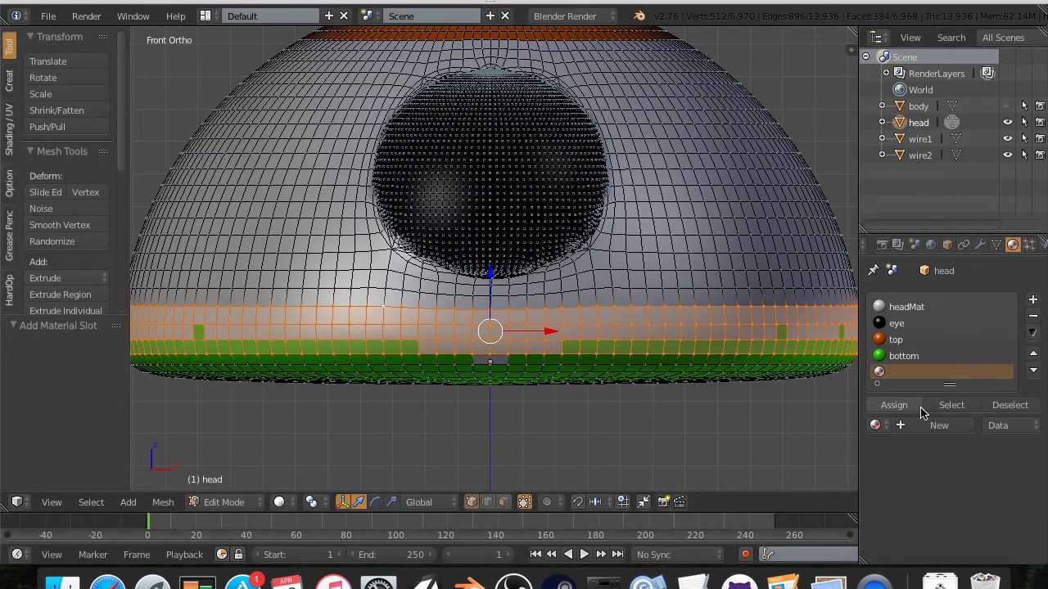
- Create a blue material named 'ring', assign it to the band, and return to Object Mode
left_click(939, 425)
double_click(924, 372)
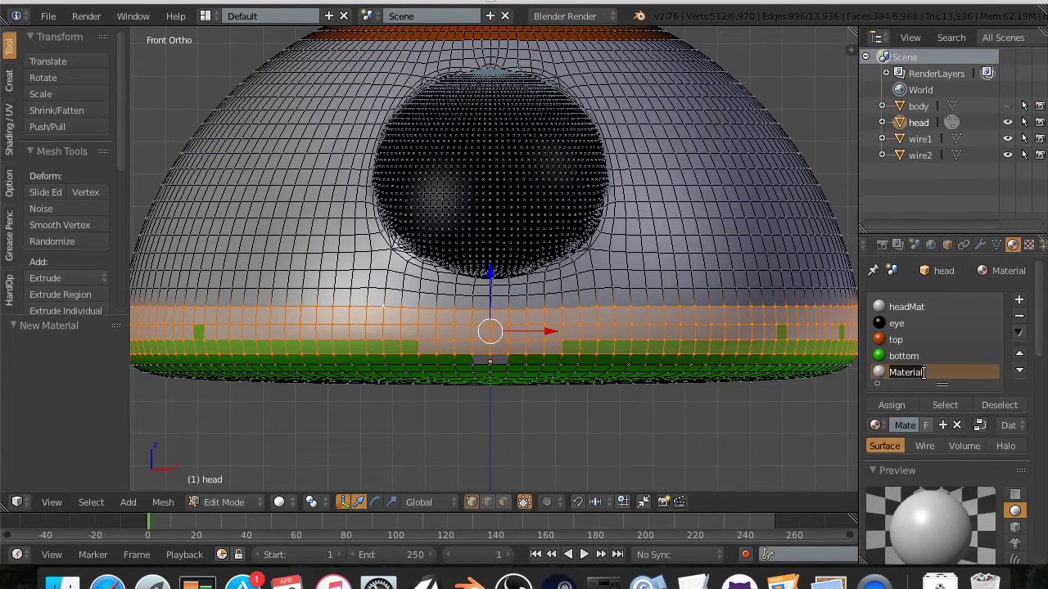
type("ring")
key("Return")
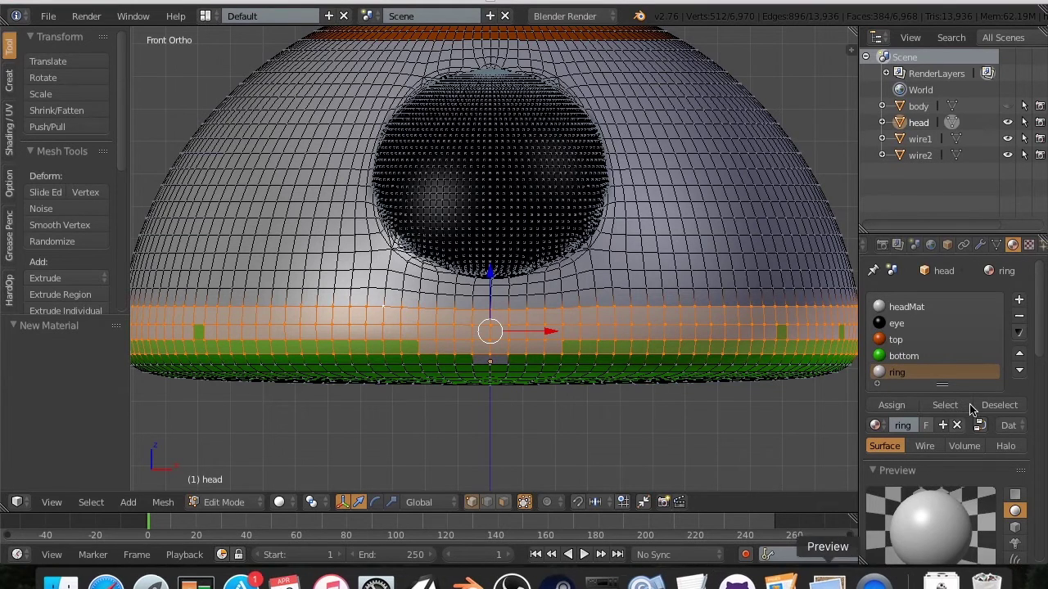
scroll(984, 380, "down", 4)
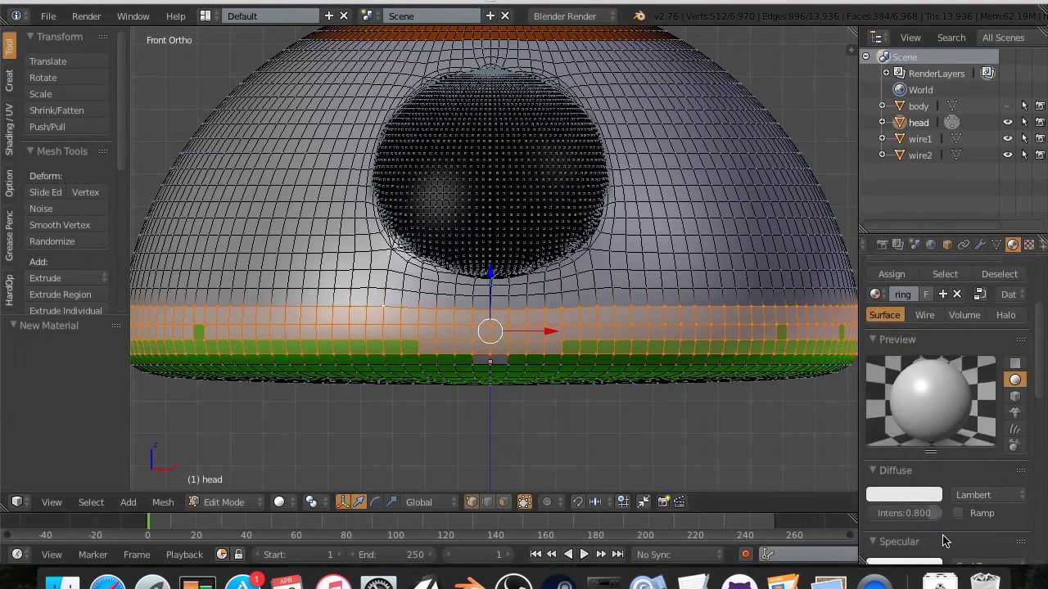
left_click(931, 496)
left_click_drag(884, 313, 905, 296)
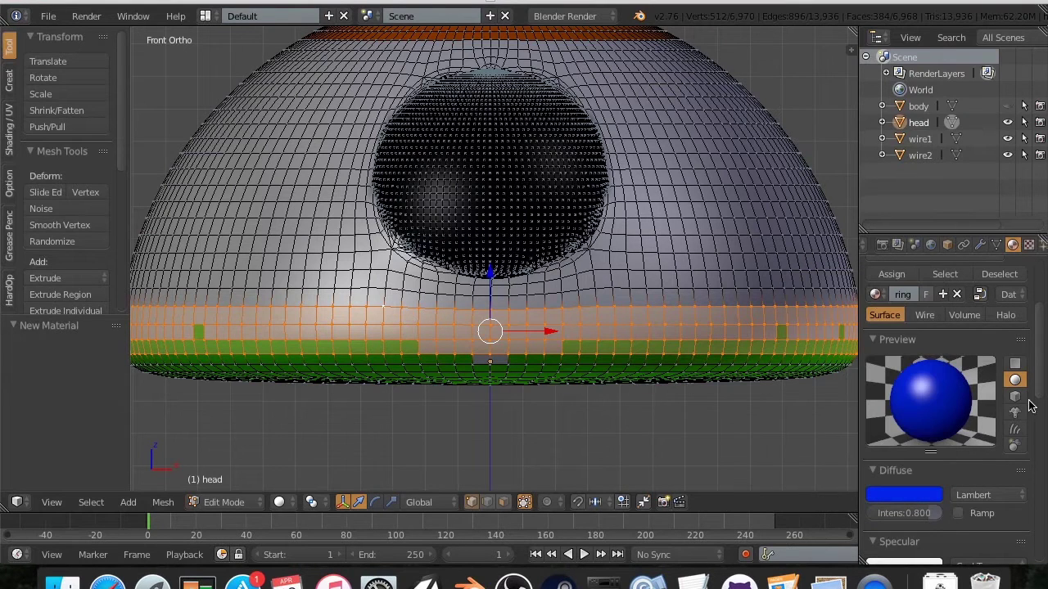
left_click(889, 275)
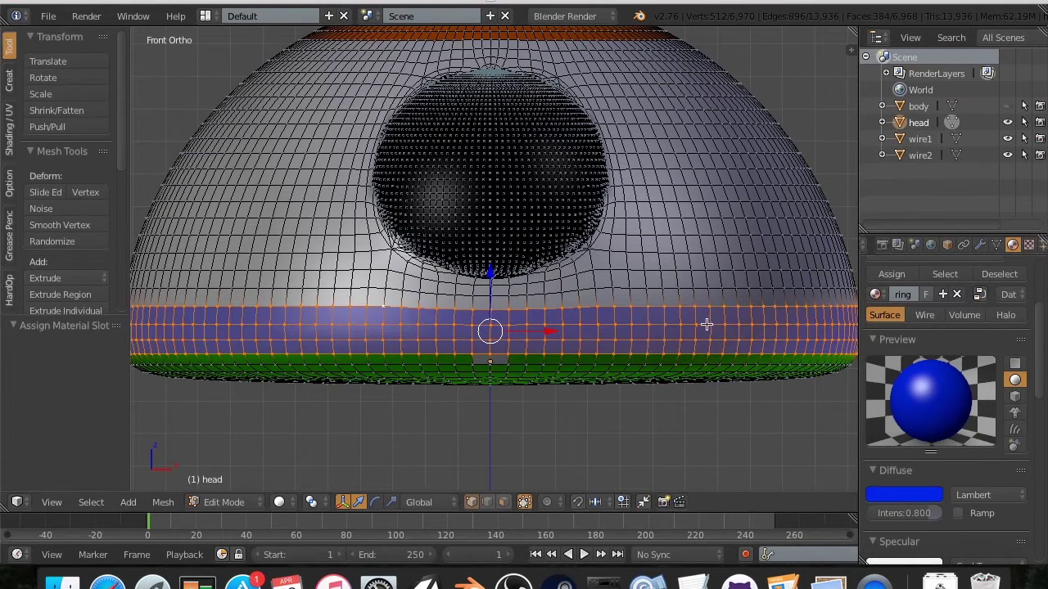
key("Tab")
middle_click_drag(613, 342, 584, 291)
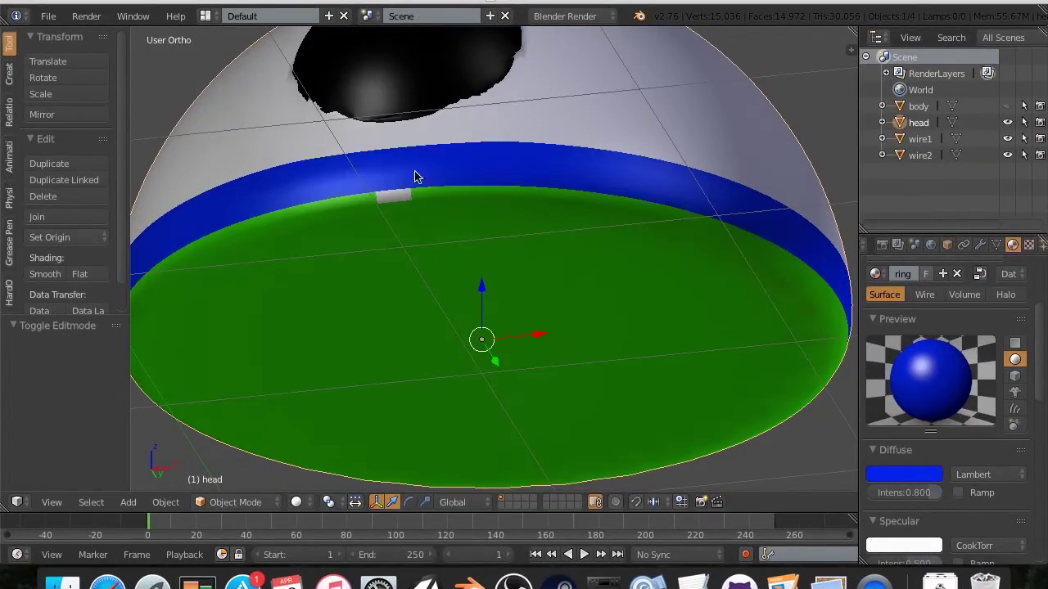
- In Edit Mode, select the vertices of the two grey faces below the blue ring
key("Tab")
left_click(409, 198)
scroll(391, 202, "up", 3)
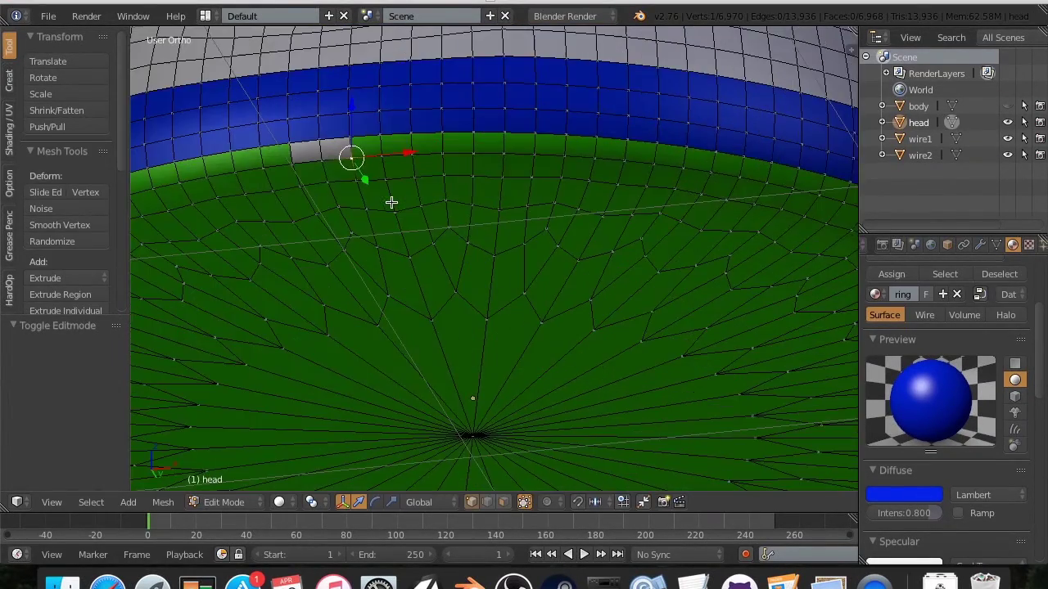
middle_click_drag(390, 204, 551, 286)
left_click(478, 265, "shift")
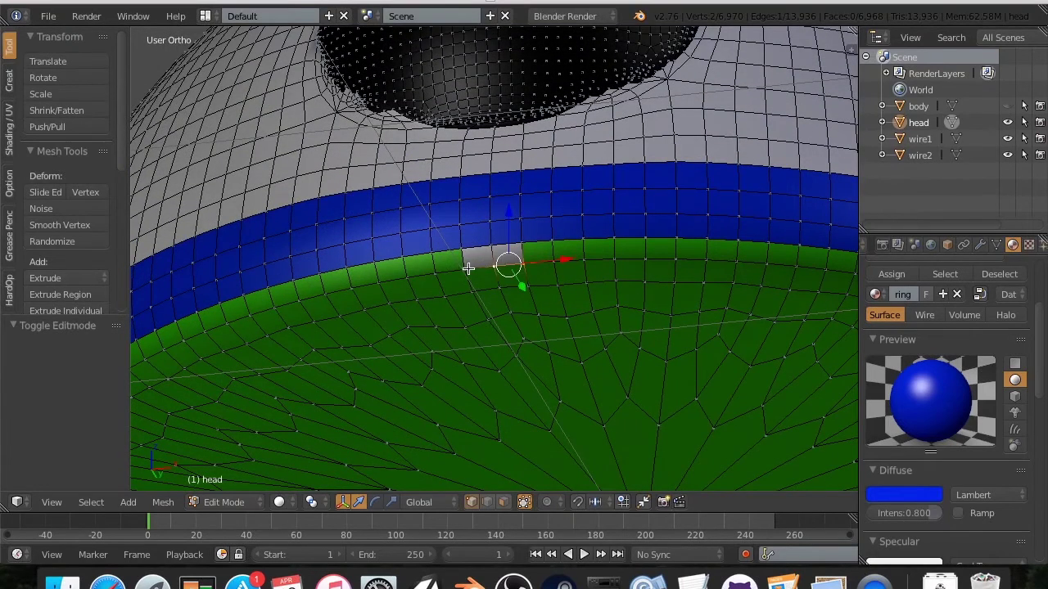
left_click(468, 265, "shift")
left_click(462, 247, "shift")
left_click(524, 248, "shift")
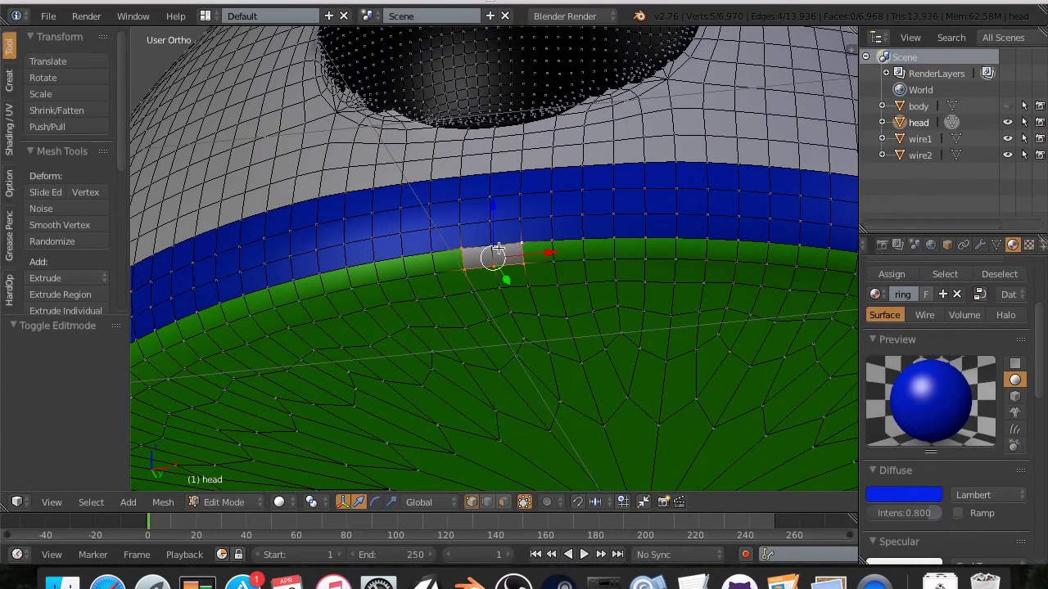
scroll(485, 247, "up", 2)
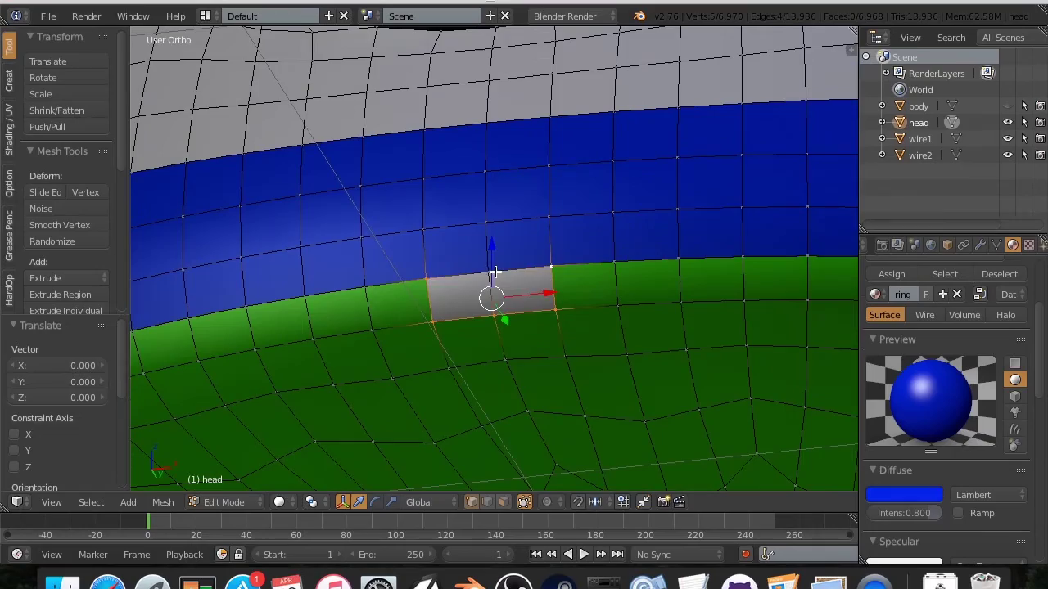
left_click(495, 272, "shift")
scroll(529, 270, "down", 1)
scroll(885, 323, "up", 4)
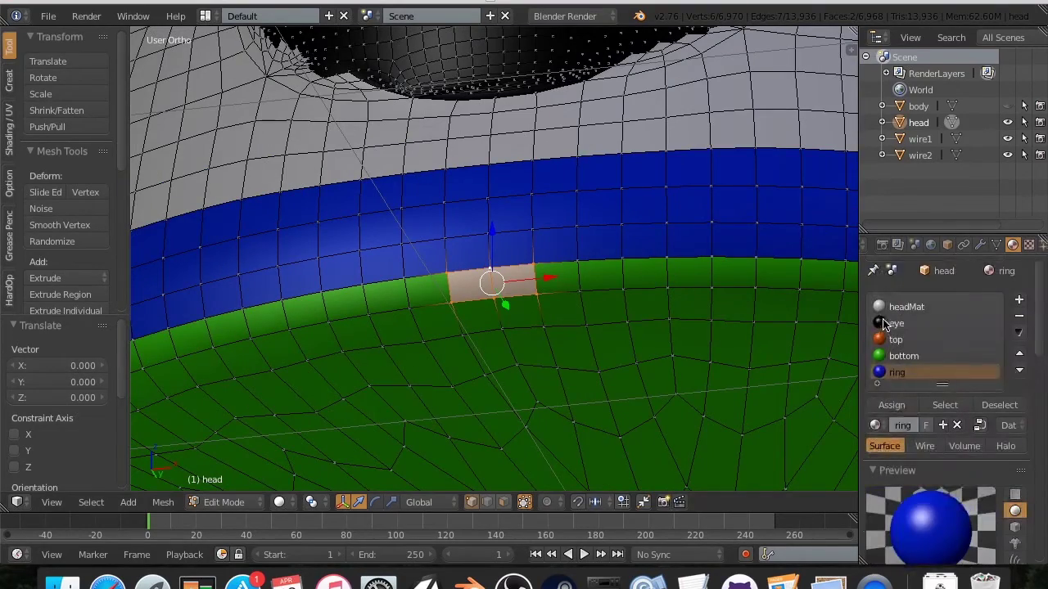
- Assign the green bottom material to the selected grey faces and return to Object Mode
left_click(916, 357)
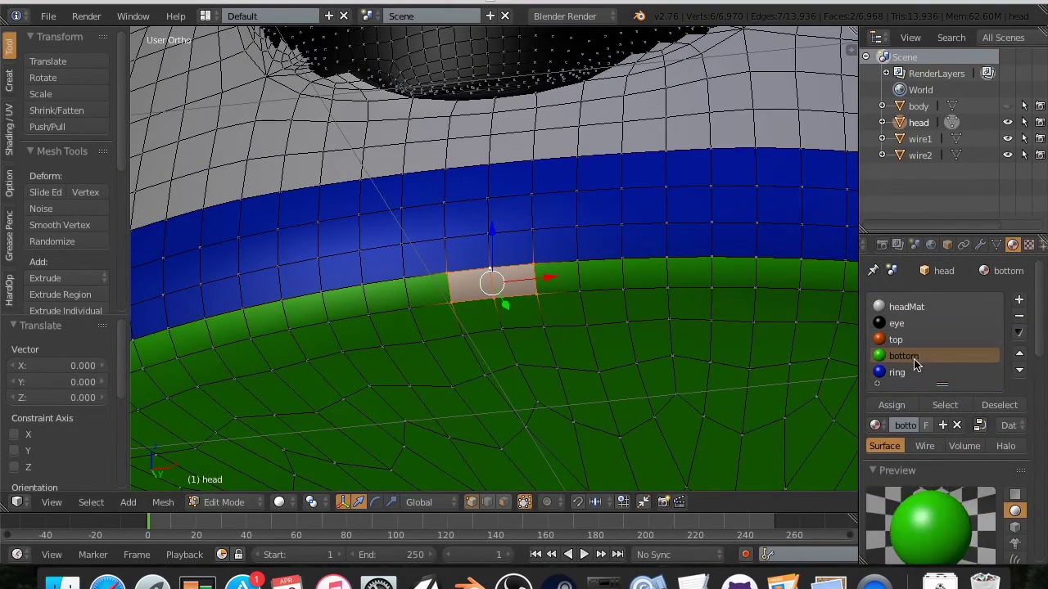
left_click(892, 406)
scroll(603, 210, "down", 3)
mouse_move(603, 210)
middle_mouse_down()
mouse_move(562, 374)
mouse_move(570, 331)
mouse_move(614, 255)
mouse_move(657, 253)
mouse_move(212, 59)
mouse_move(421, 273)
mouse_move(735, 286)
mouse_move(602, 303)
mouse_move(620, 283)
mouse_move(609, 300)
middle_mouse_up()
scroll(562, 354, "down", 2)
key("Tab")
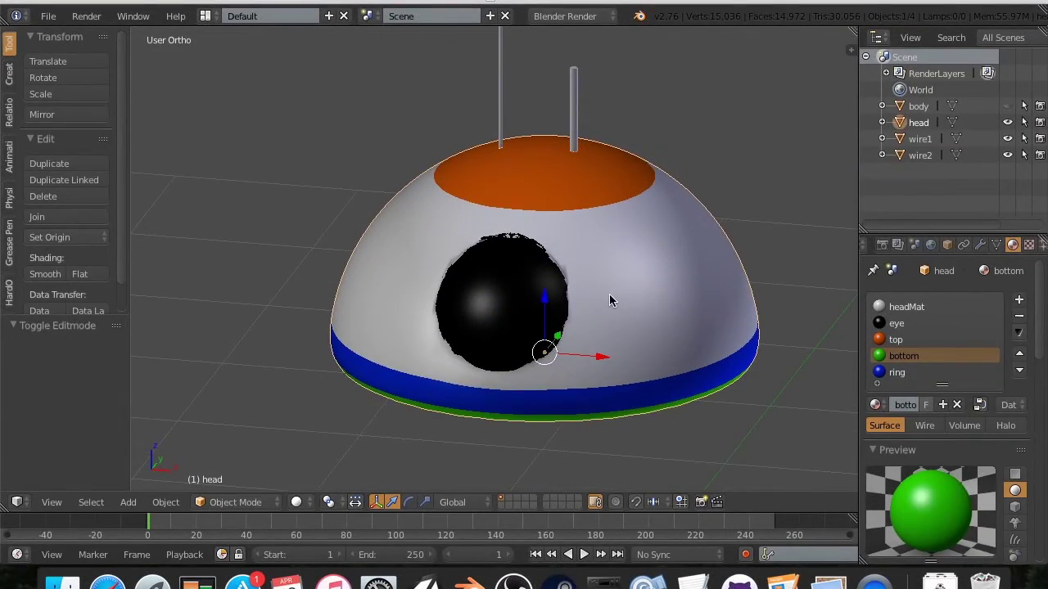
- Select the whole head mesh in Edit Mode and switch to the UV Editing layout
key("Tab")
key("a")
key("a")
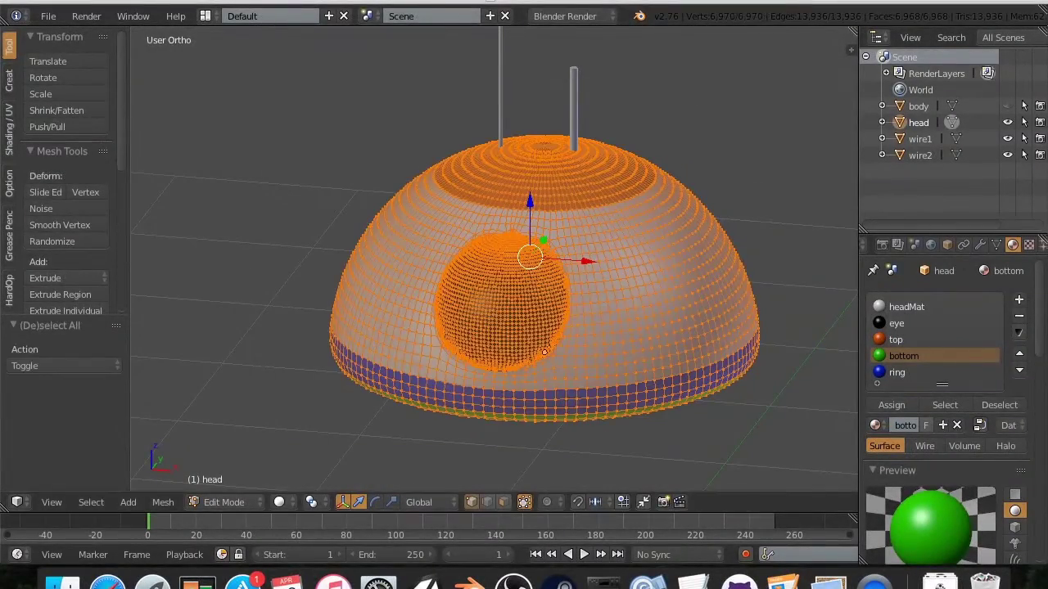
left_click(206, 17)
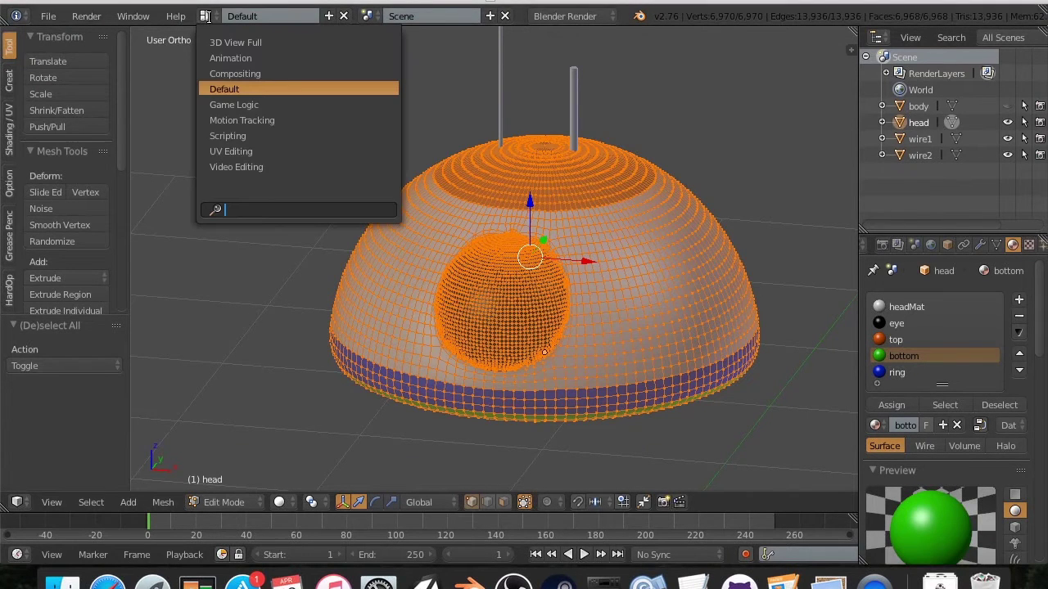
left_click(205, 155)
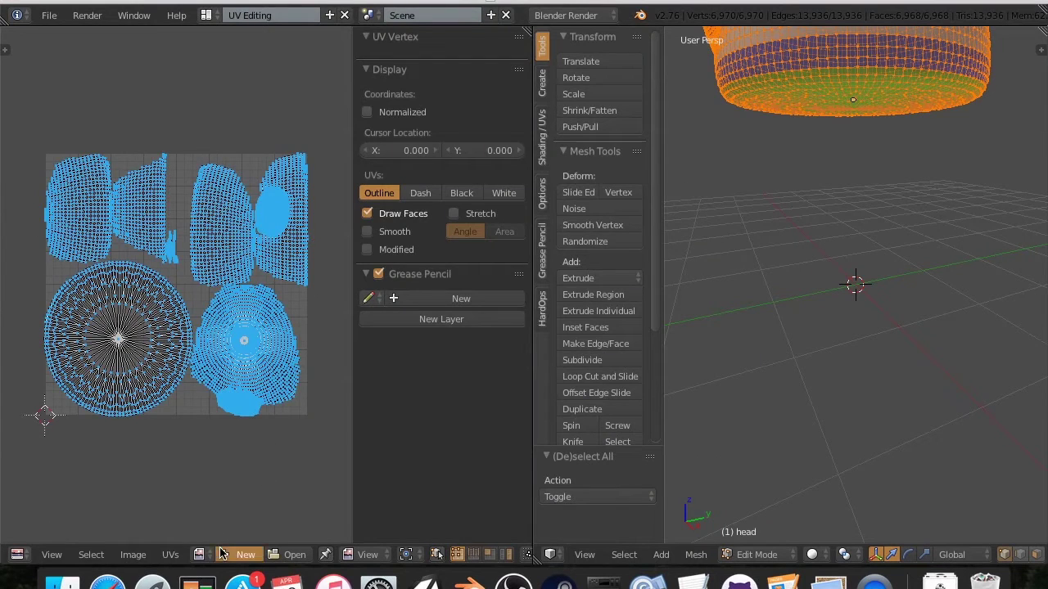
- Create a new 2048×2048 image named color_id
left_click(244, 555)
left_click(275, 438)
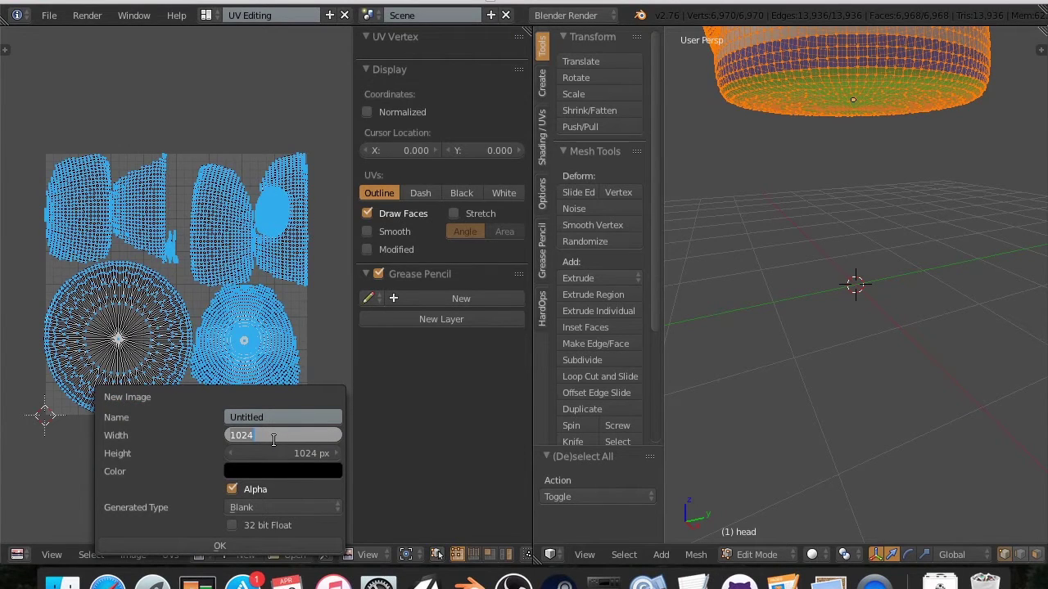
type("2048")
key("Tab")
type("20")
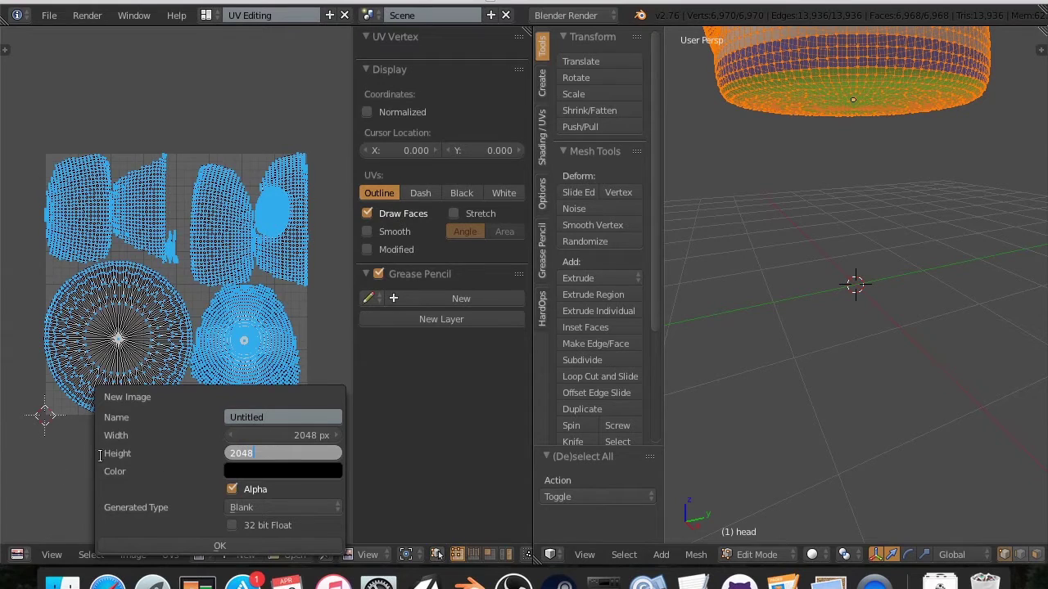
type("48")
left_click(312, 419)
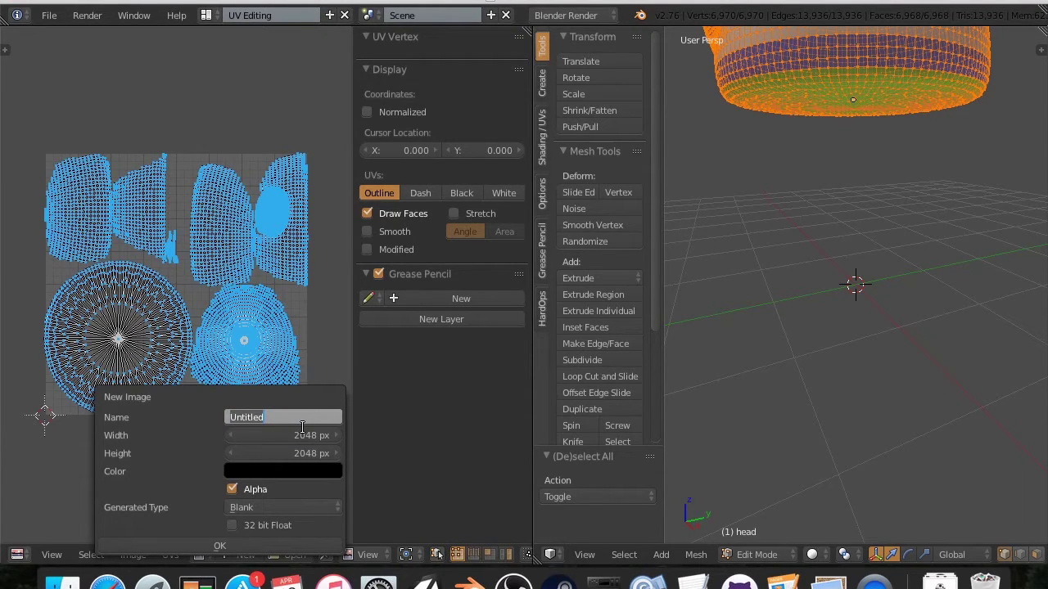
type("color_id")
key("Return")
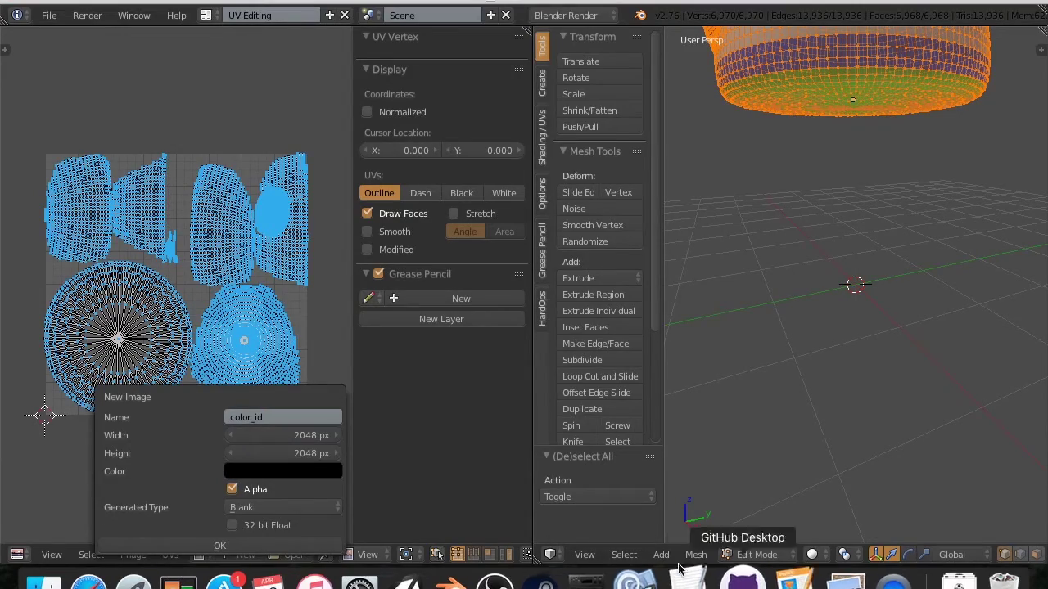
left_click(213, 546)
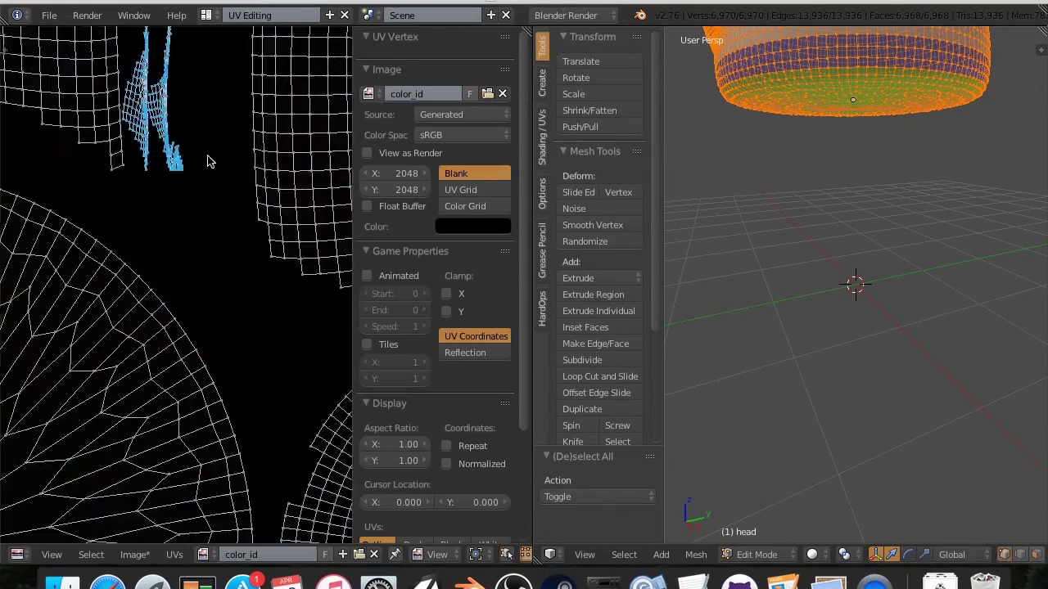
scroll(209, 162, "down", 4)
scroll(209, 162, "up", 3)
scroll(209, 161, "down", 2)
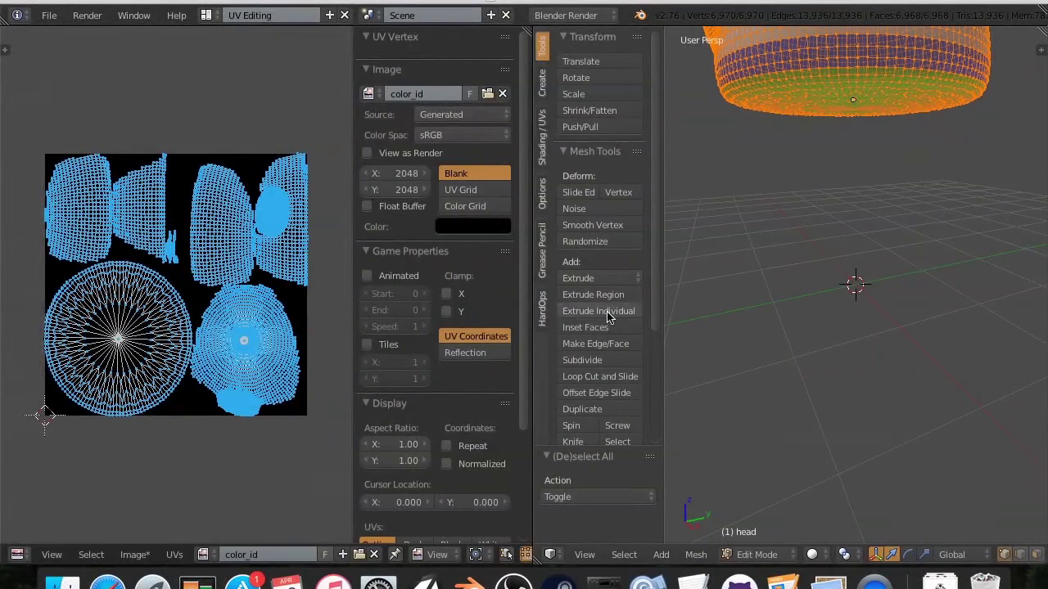
- Return to the Default layout with the head in Object Mode
left_click(208, 17)
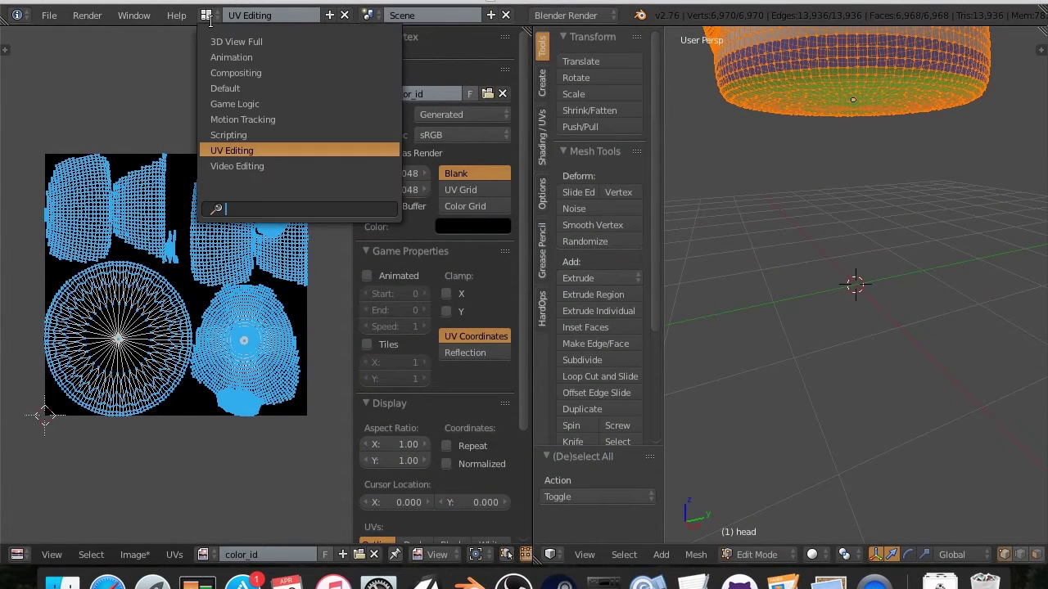
left_click(209, 88)
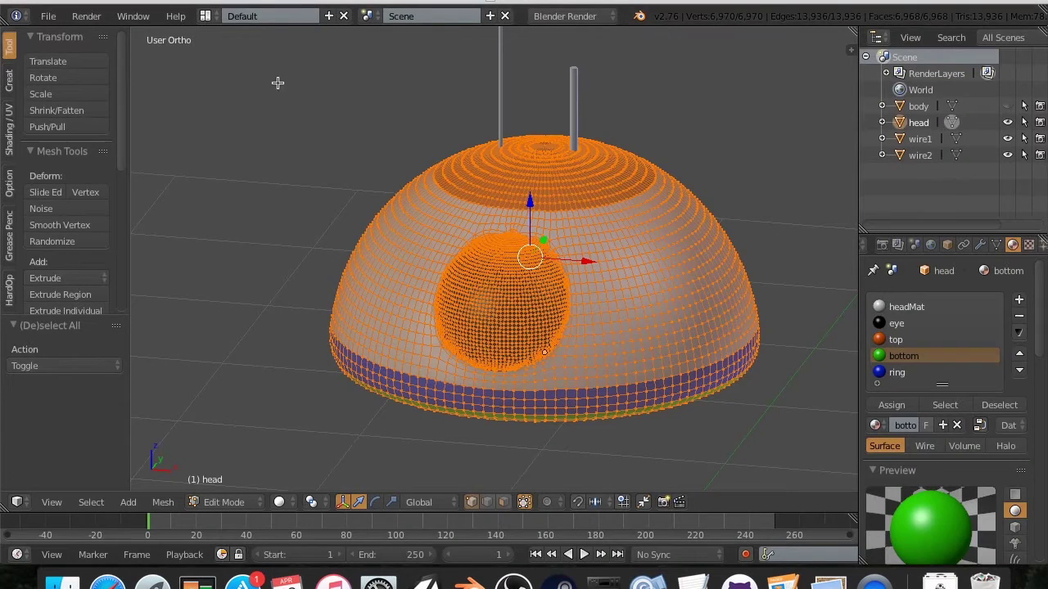
key("Tab")
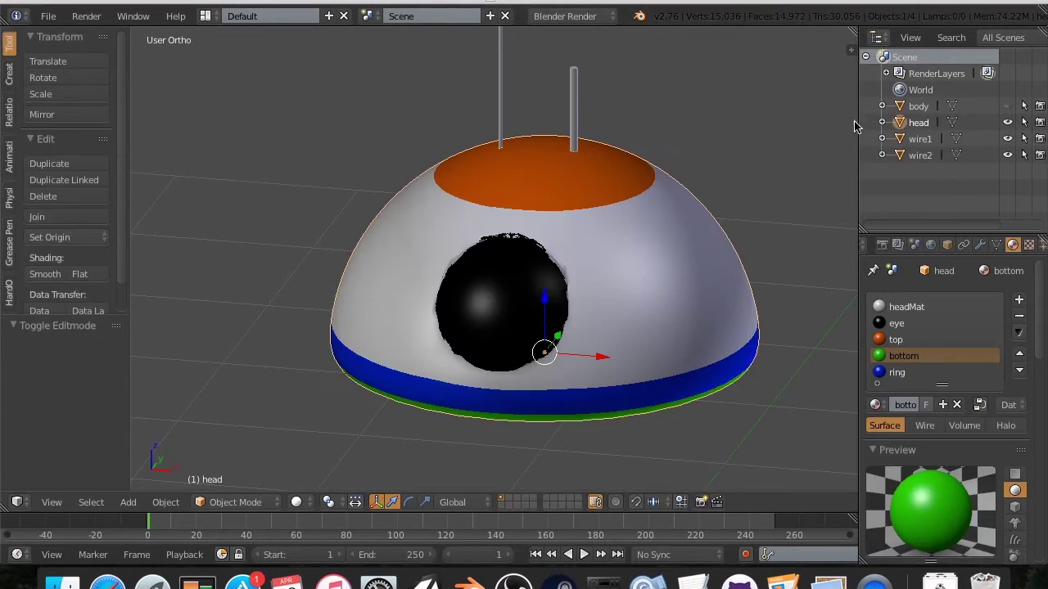
- Set the render Bake type to Textures and bake the head's colour IDs
left_click(883, 245)
scroll(911, 442, "down", 6)
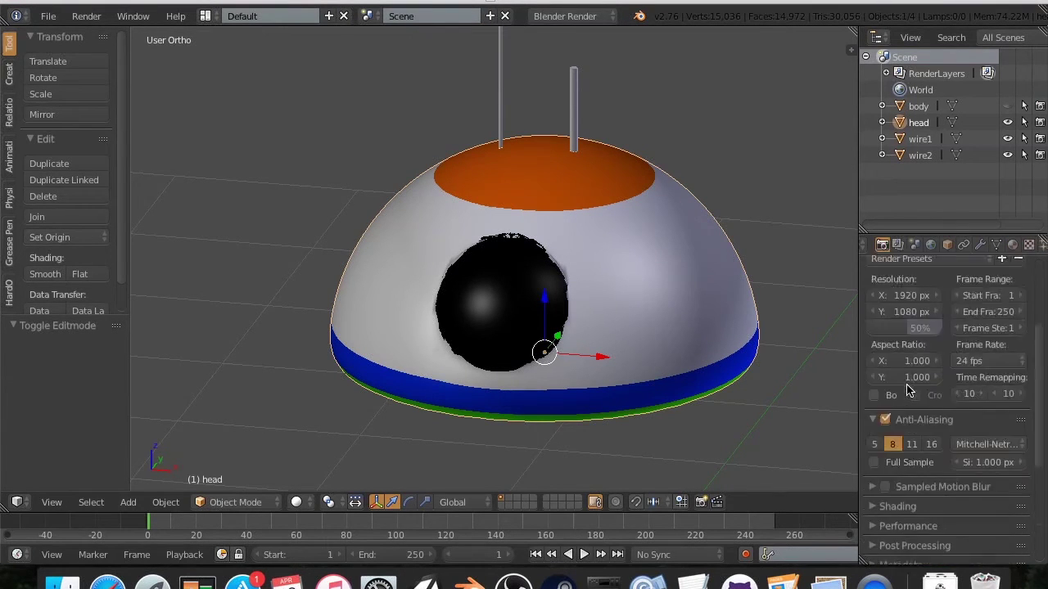
scroll(911, 442, "down", 3)
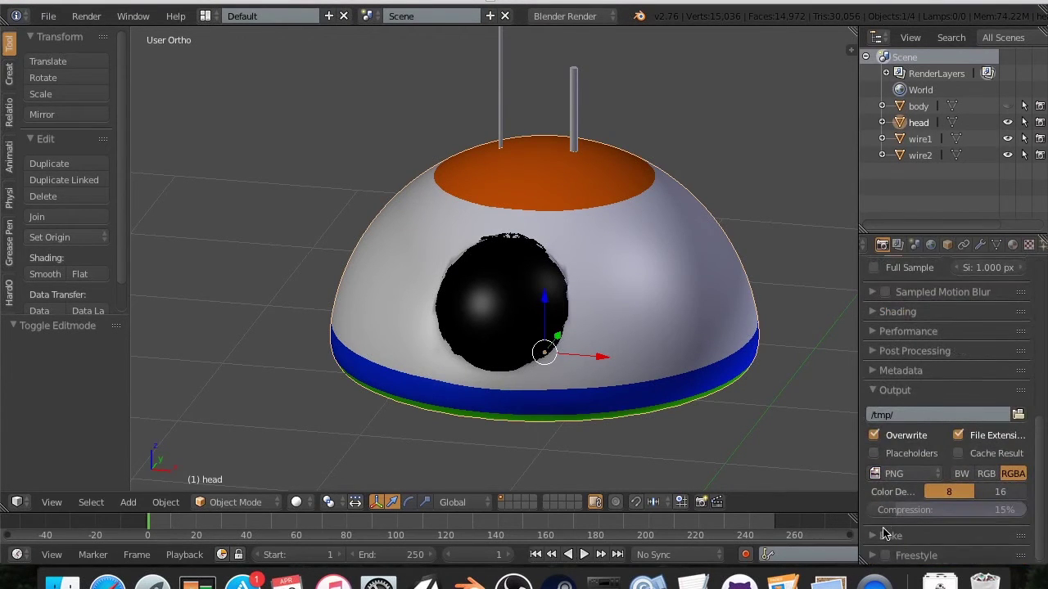
scroll(885, 524, "down", 4)
left_click(953, 450)
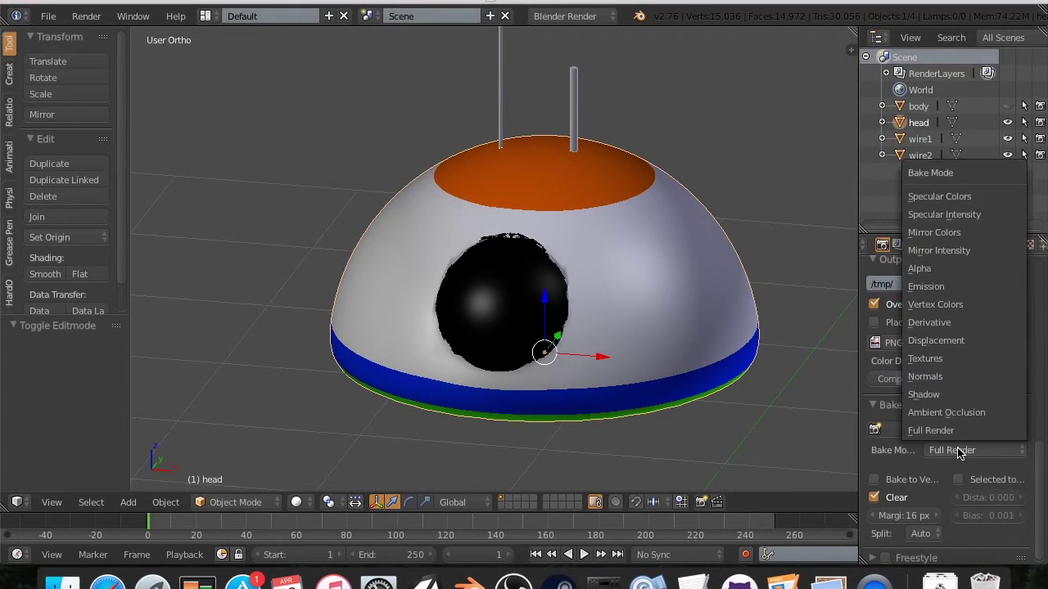
left_click(942, 360)
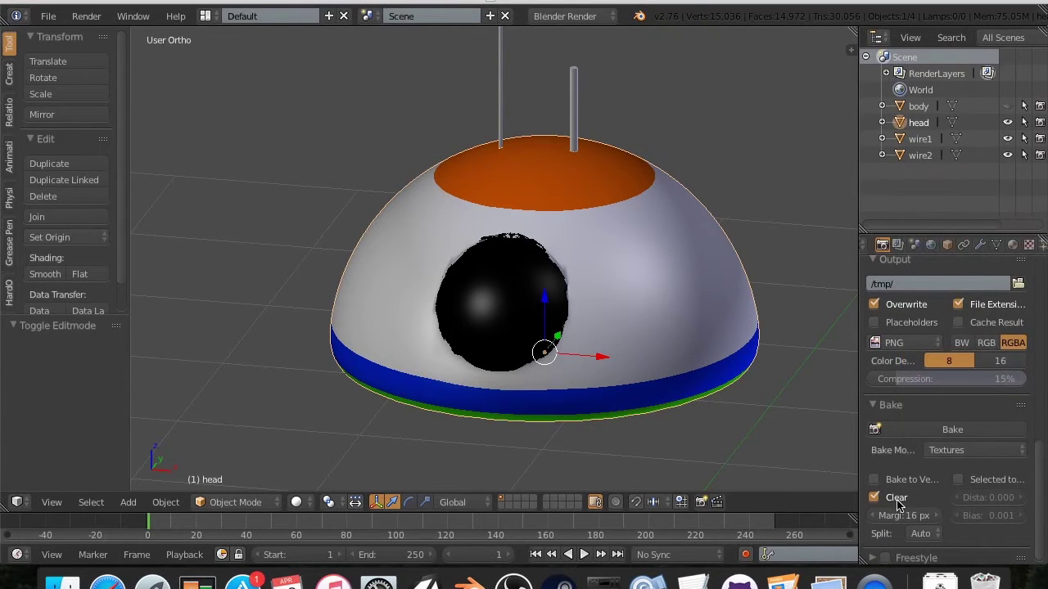
left_click(978, 431)
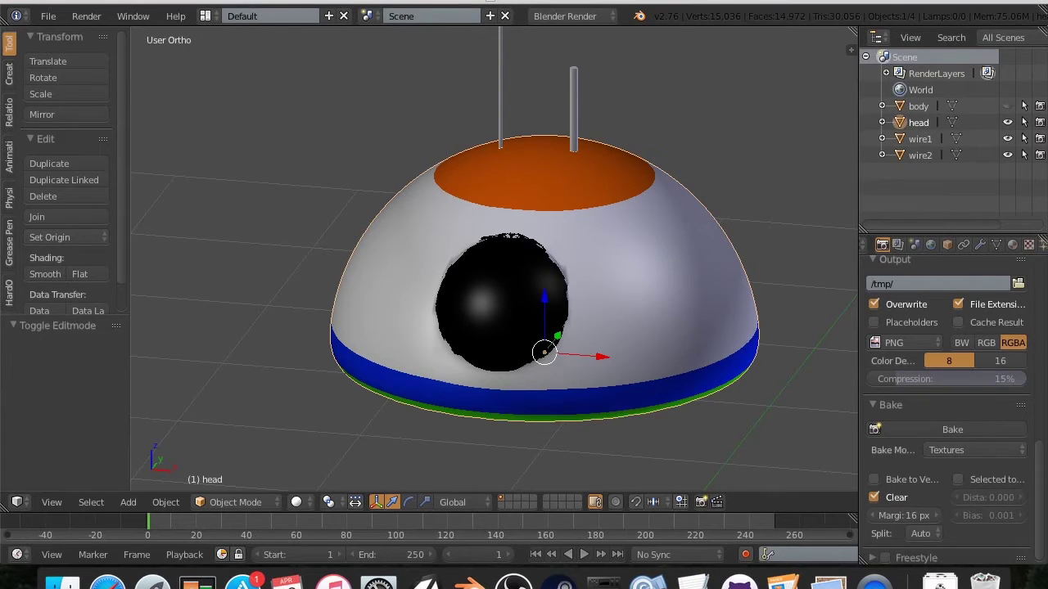
- Inspect the baked color_id image's white, blue, green, orange and black regions in UV Editing
left_click(205, 15)
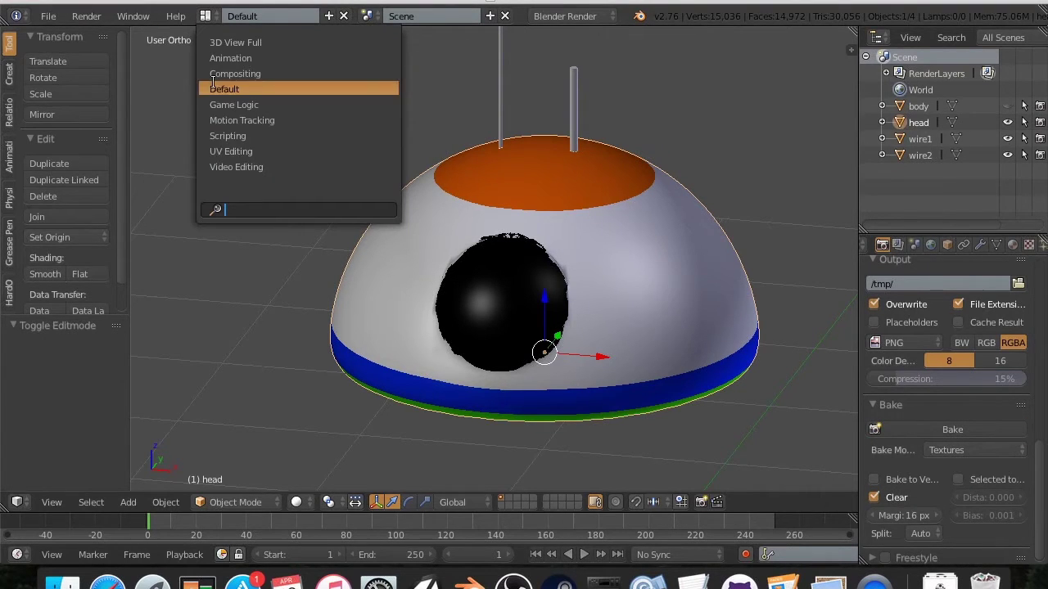
left_click(230, 152)
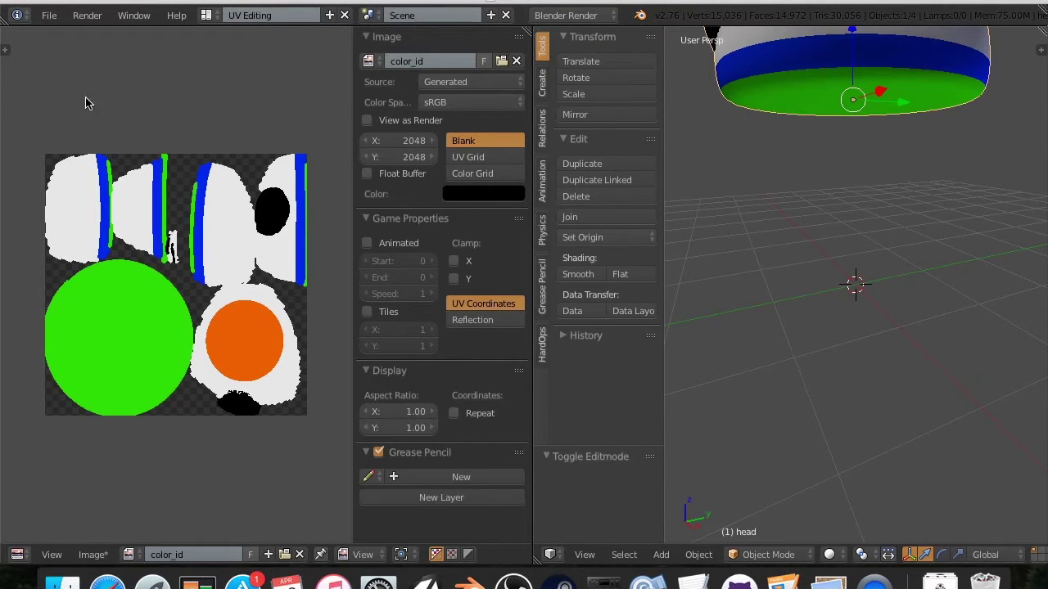
scroll(159, 292, "up", 2)
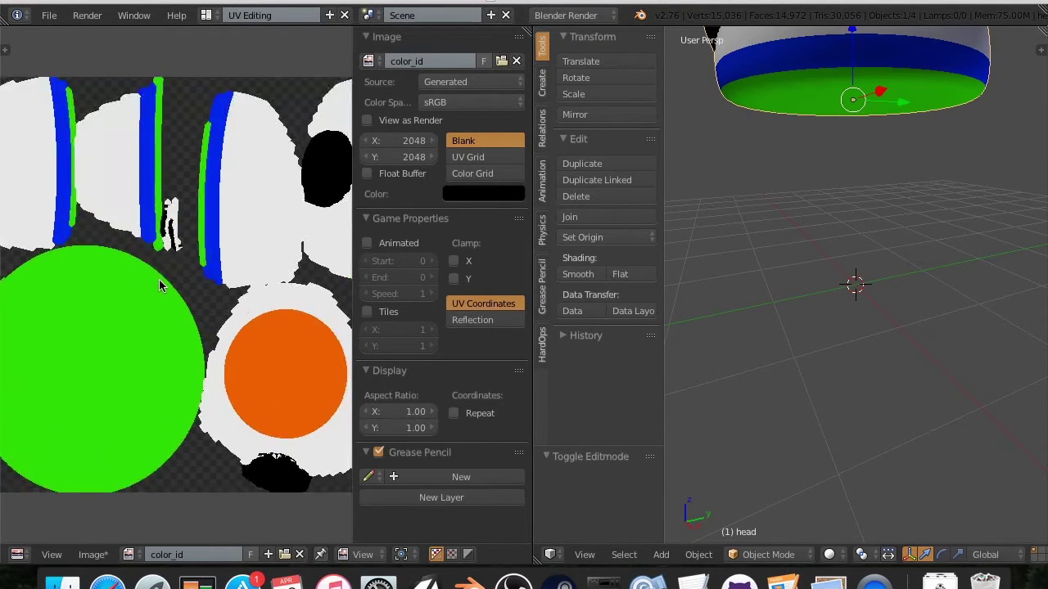
scroll(159, 286, "down", 3)
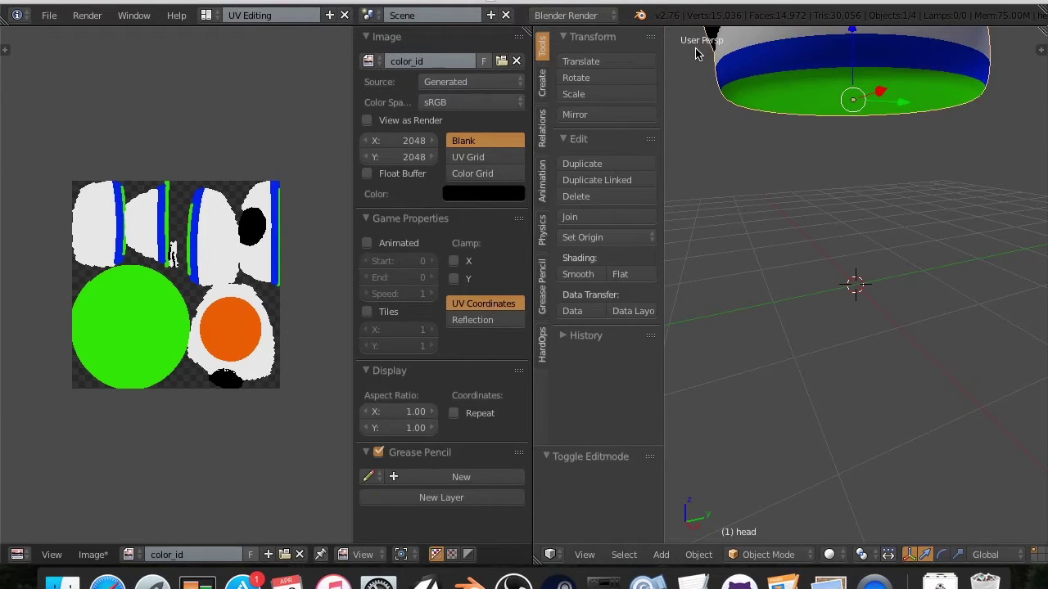
middle_click_drag(695, 54, 908, 205)
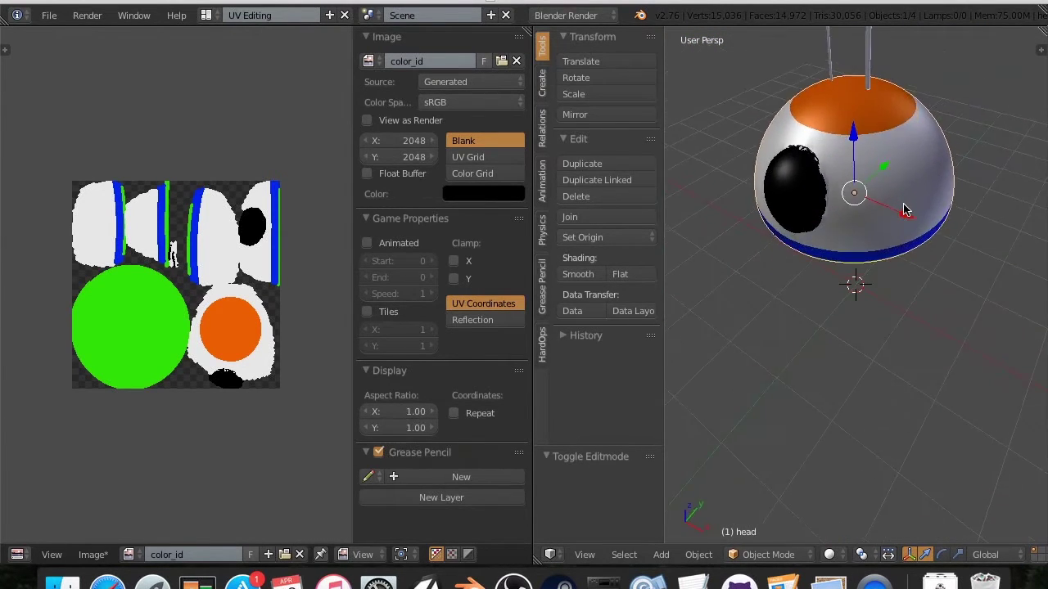
- Save the baked image as head_color-id.png in the BB-8 folder
left_click(91, 555)
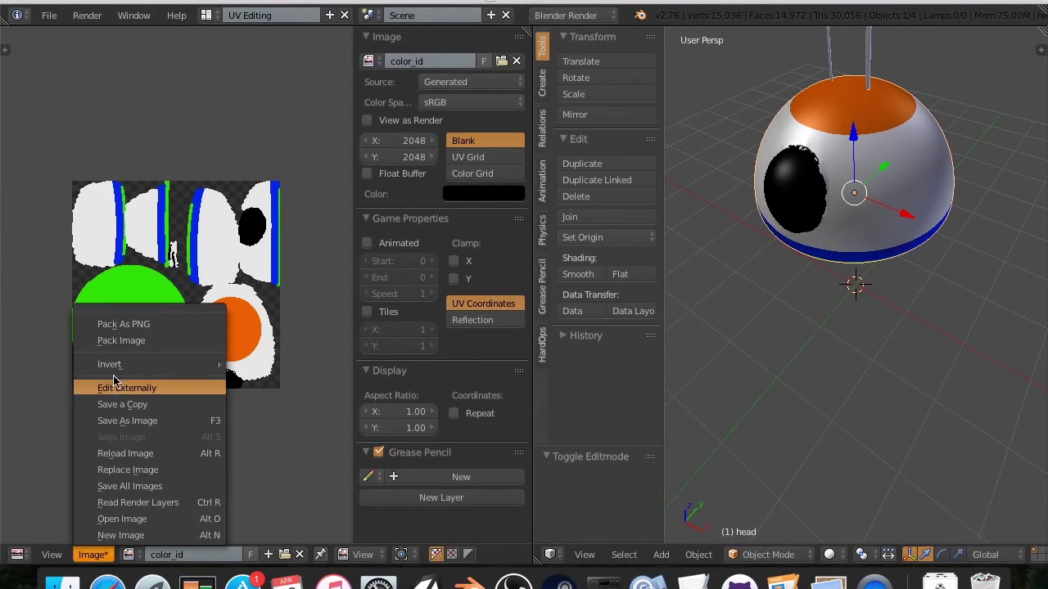
left_click(125, 422)
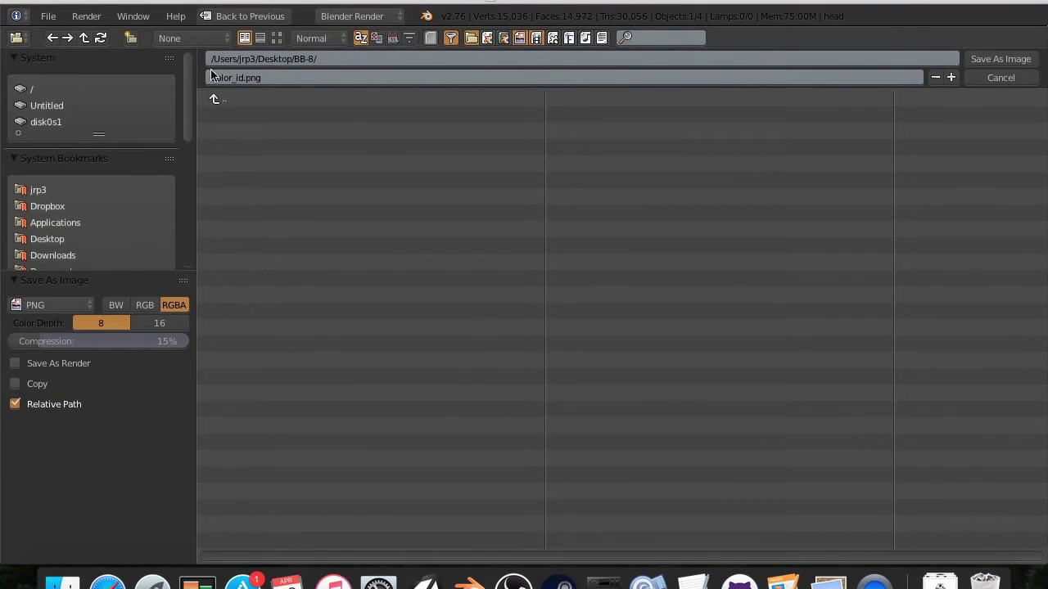
left_click(262, 76)
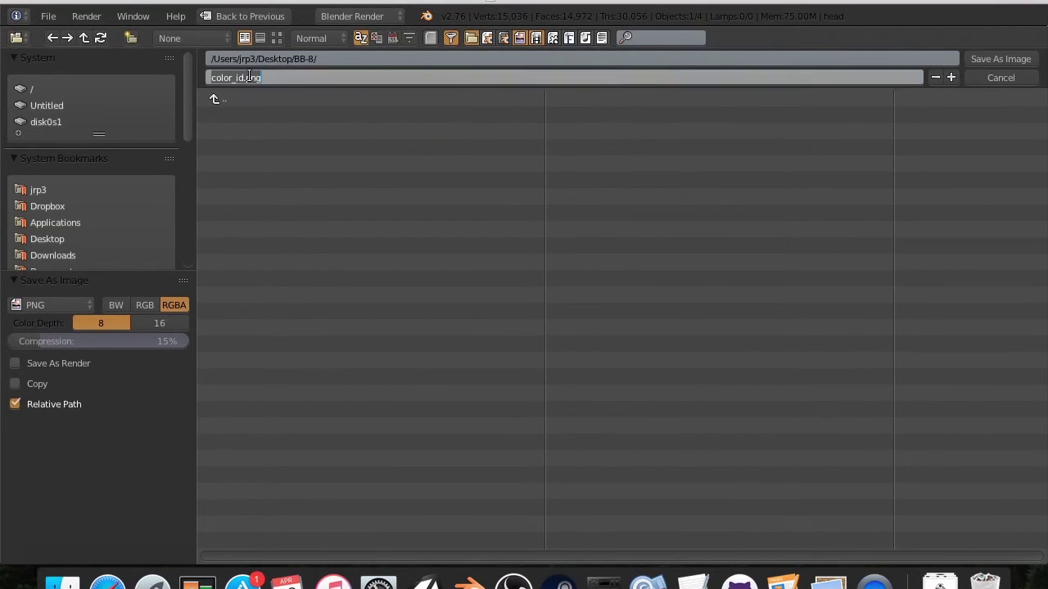
left_click_drag(261, 77, 221, 78)
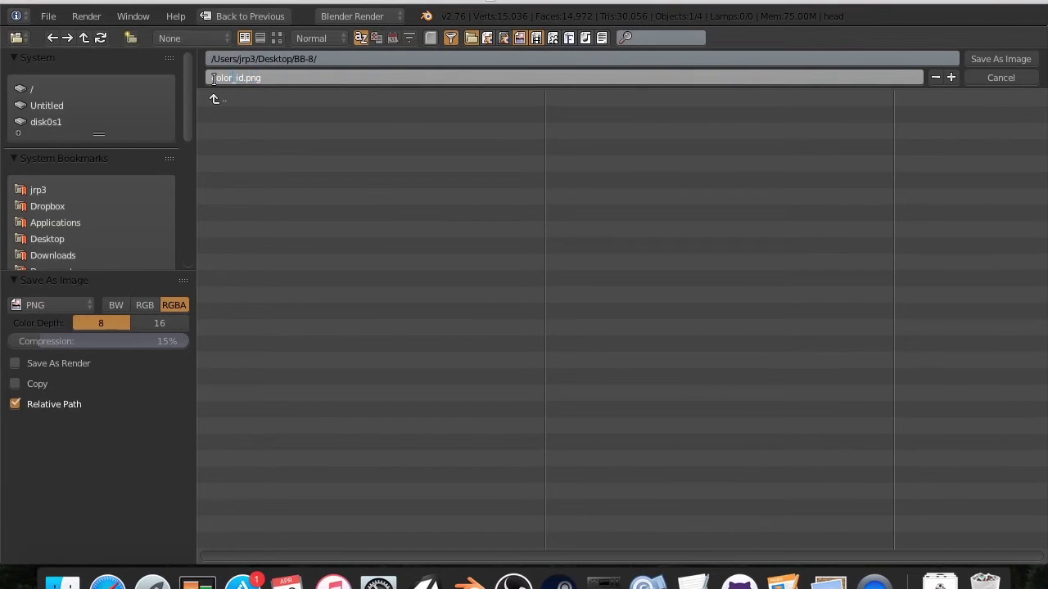
type("head_")
left_click(1005, 60)
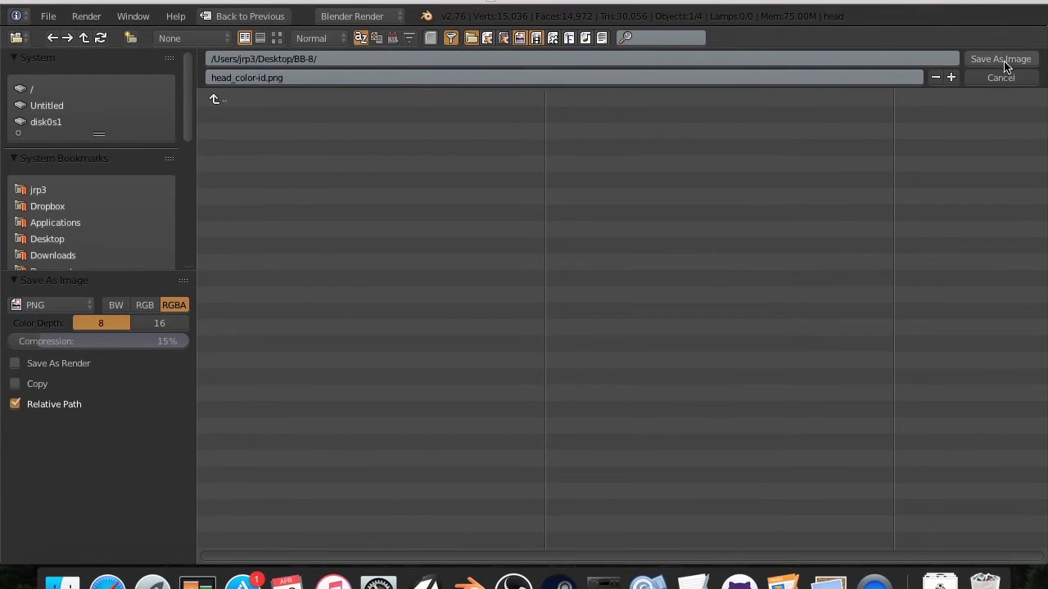
left_click(1002, 59)
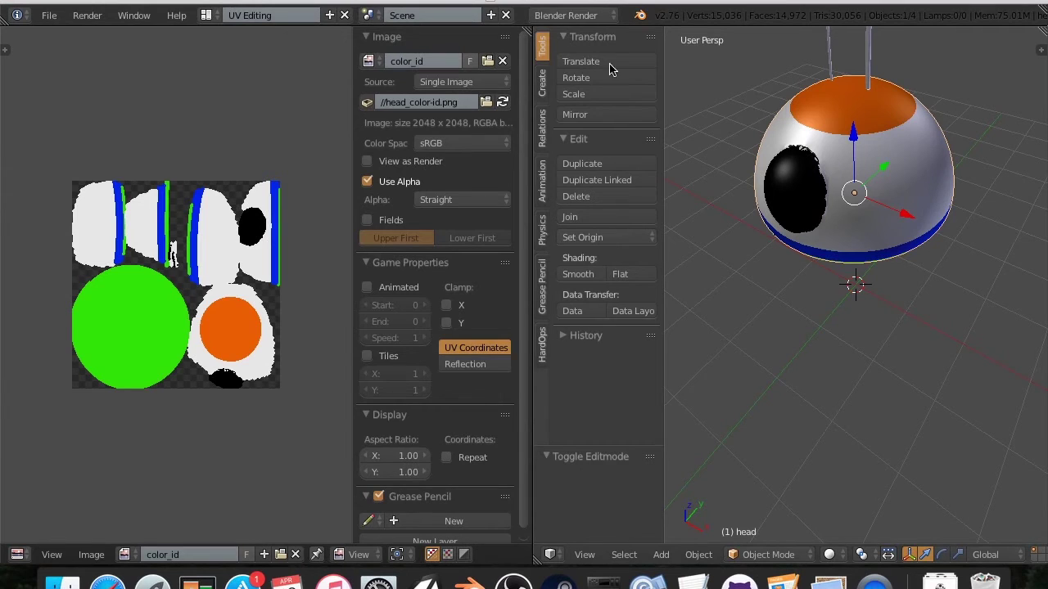
left_click(206, 15)
- In the Default layout, clear the ring, bottom, top and eye material slots from the head
left_click(225, 87)
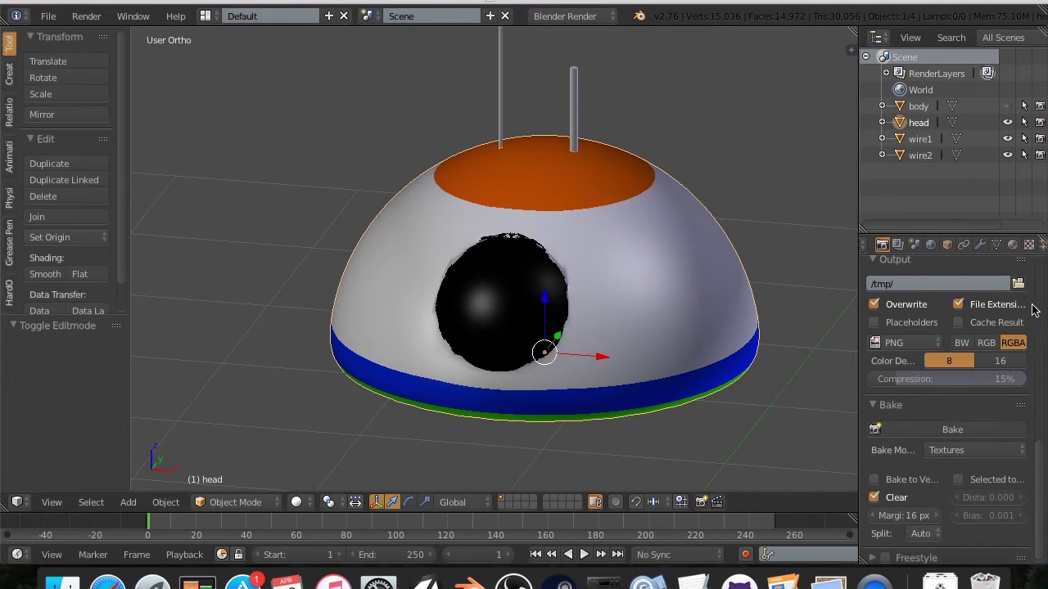
left_click(997, 245)
left_click(1012, 245)
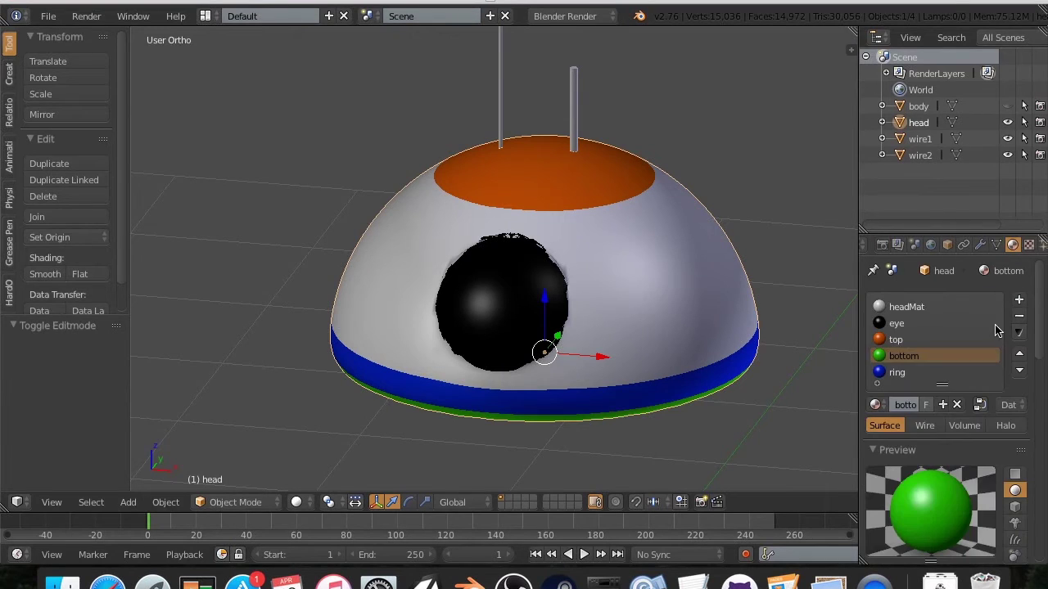
left_click(994, 325)
left_click(958, 375)
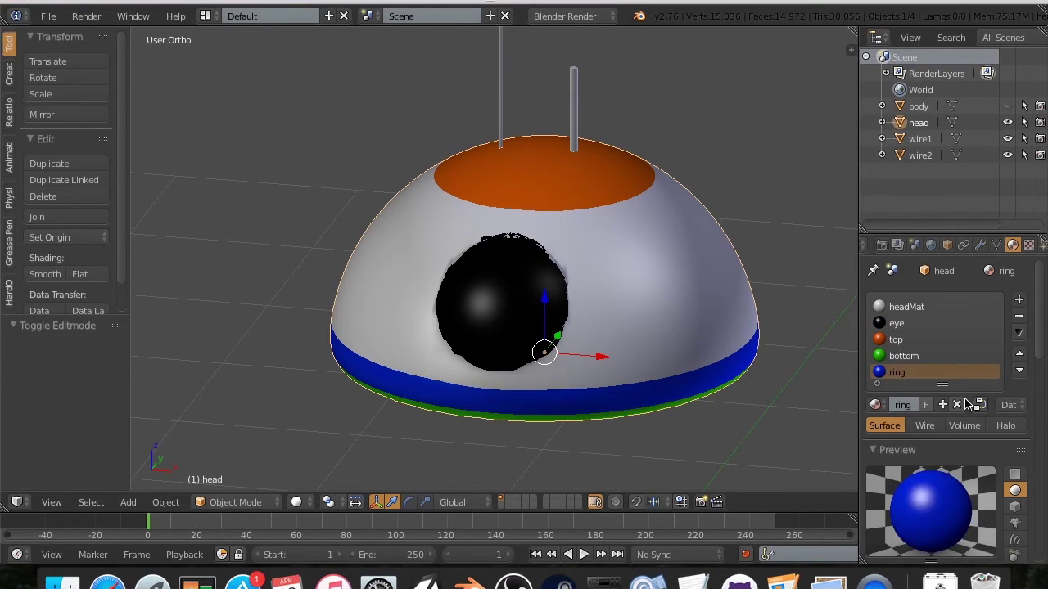
left_click(957, 404)
left_click(962, 357)
left_click(957, 404)
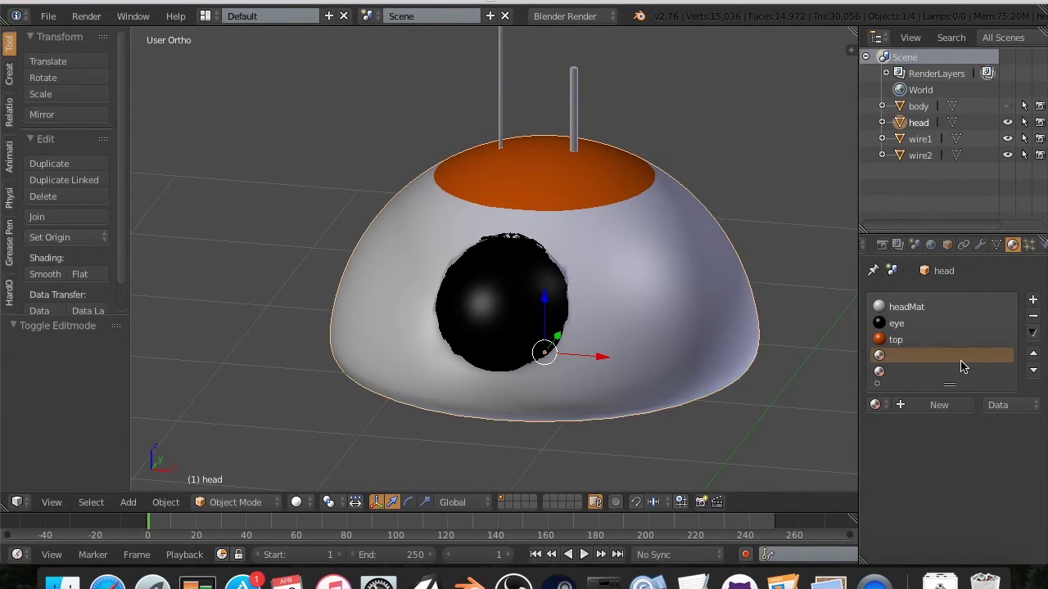
left_click(963, 339)
left_click(957, 405)
left_click(960, 324)
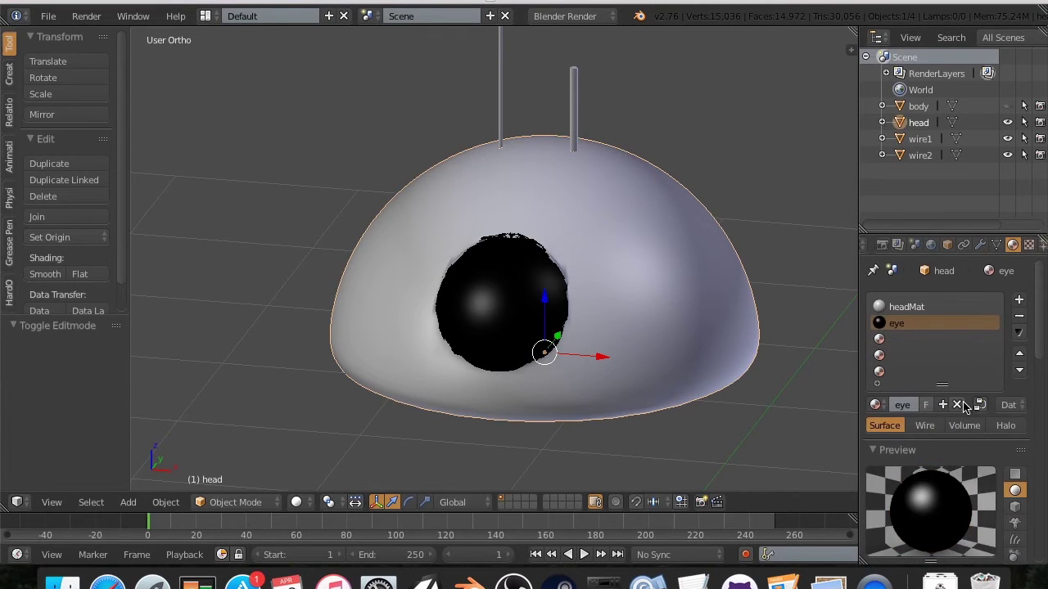
left_click(957, 404)
- Unhide the body object in the Outliner
middle_click_drag(704, 106, 724, 139)
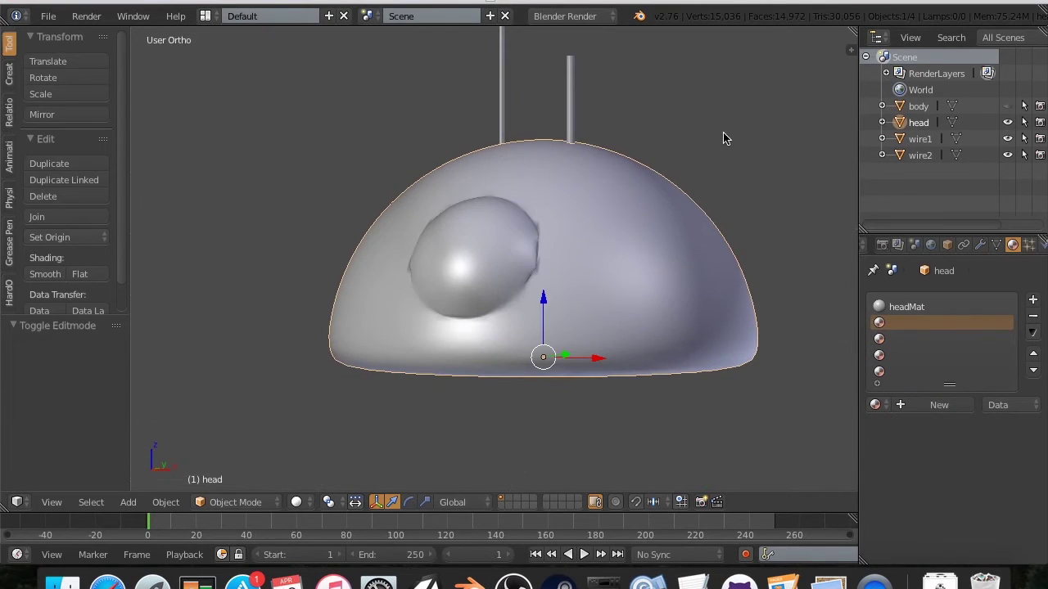
left_click(1007, 106)
scroll(467, 204, "down", 4)
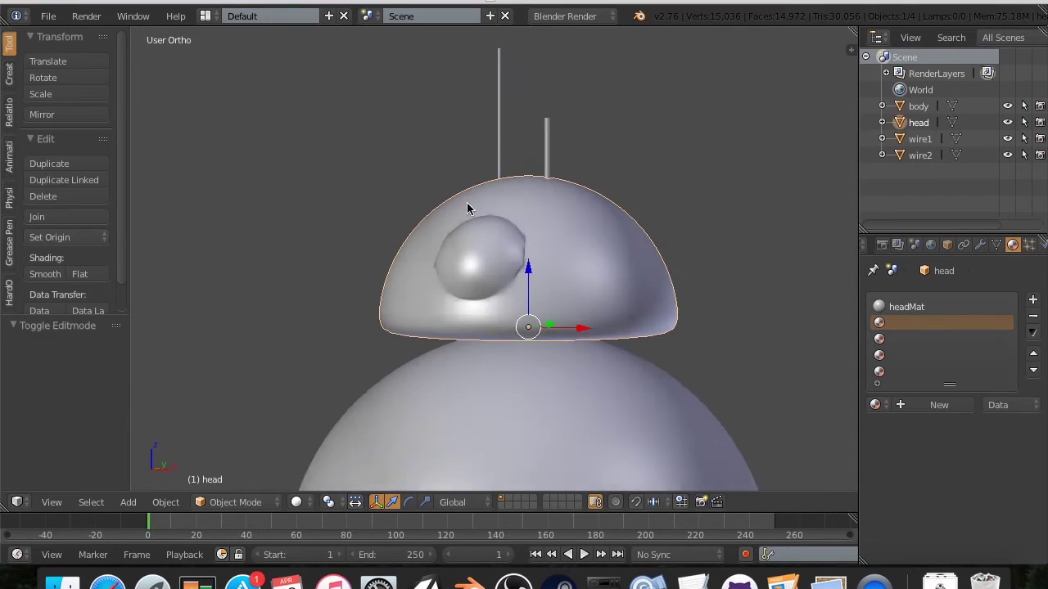
left_click(48, 15)
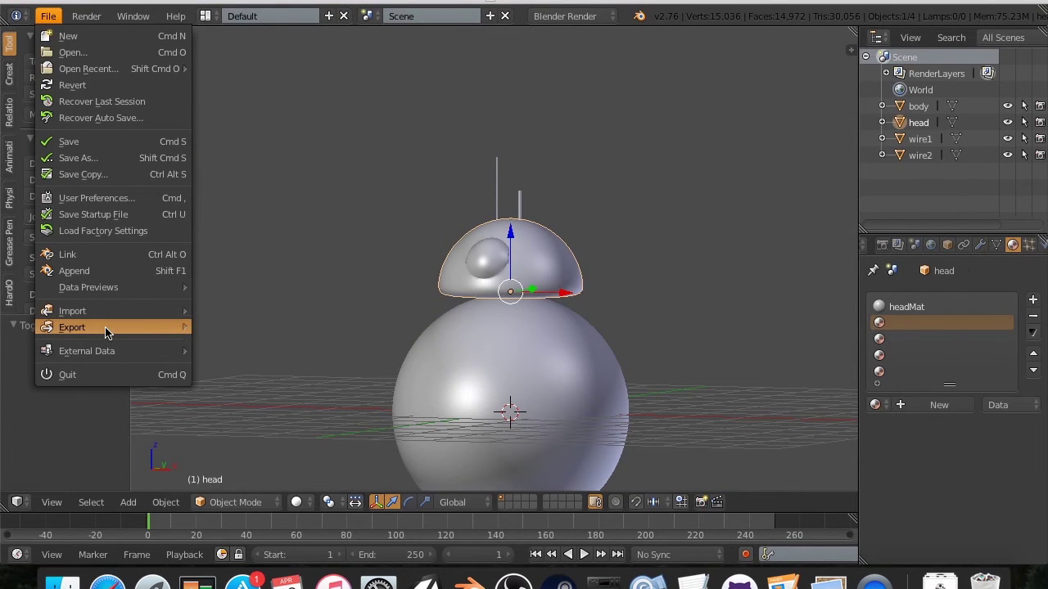
- Export the BB-8 model to model.fbx with only Mesh object types included
mouse_move(106, 330)
left_click(306, 359)
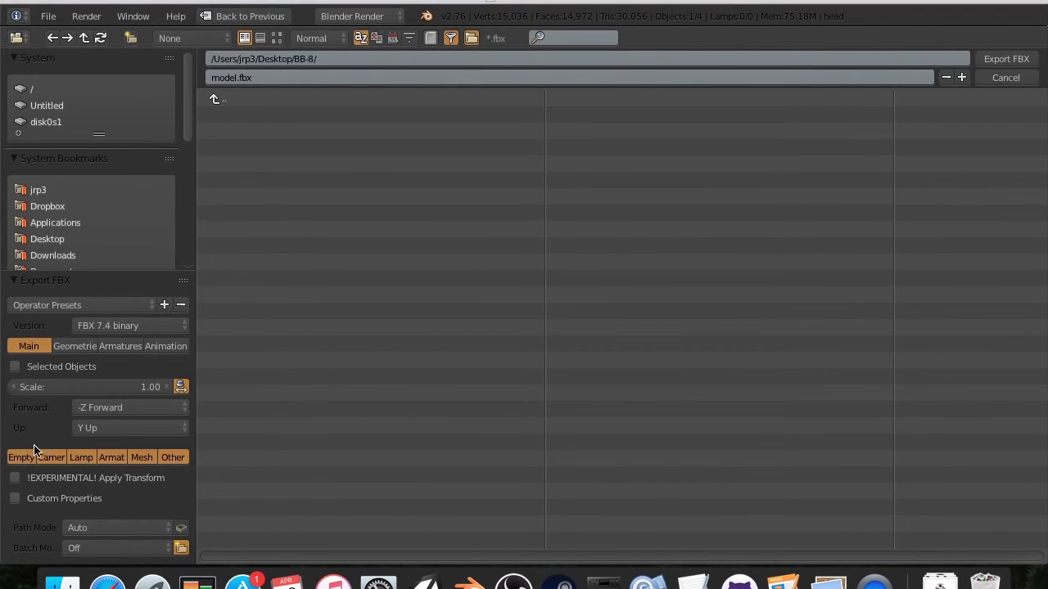
left_click(147, 457)
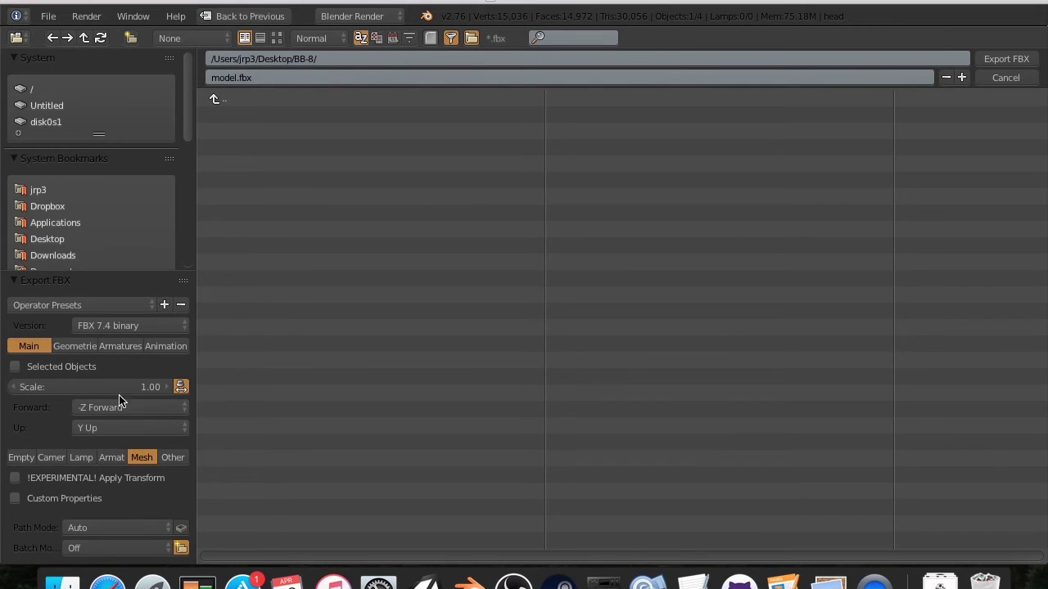
left_click(1021, 65)
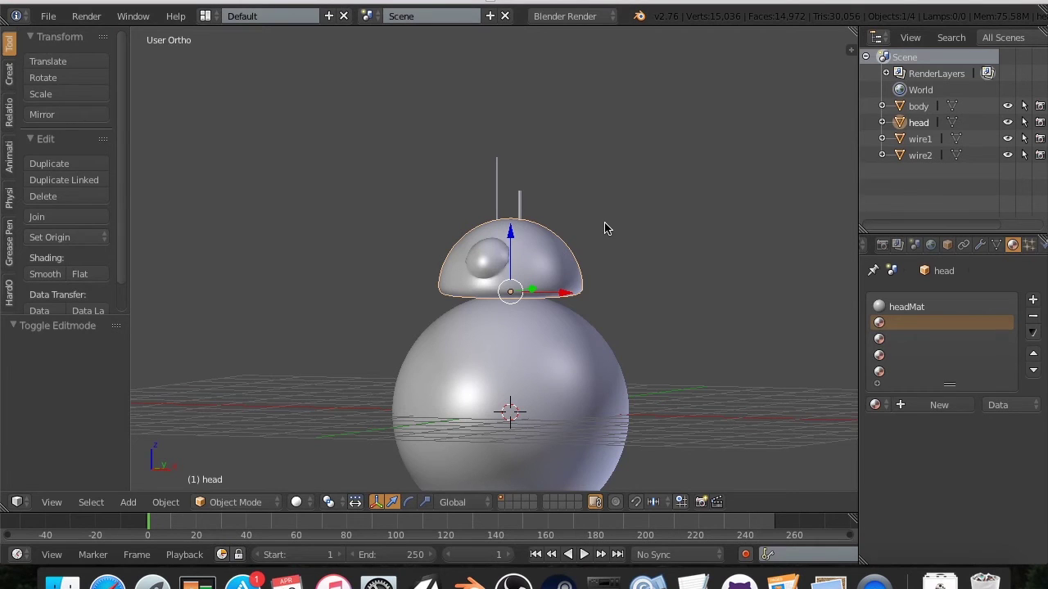
right_click(519, 212)
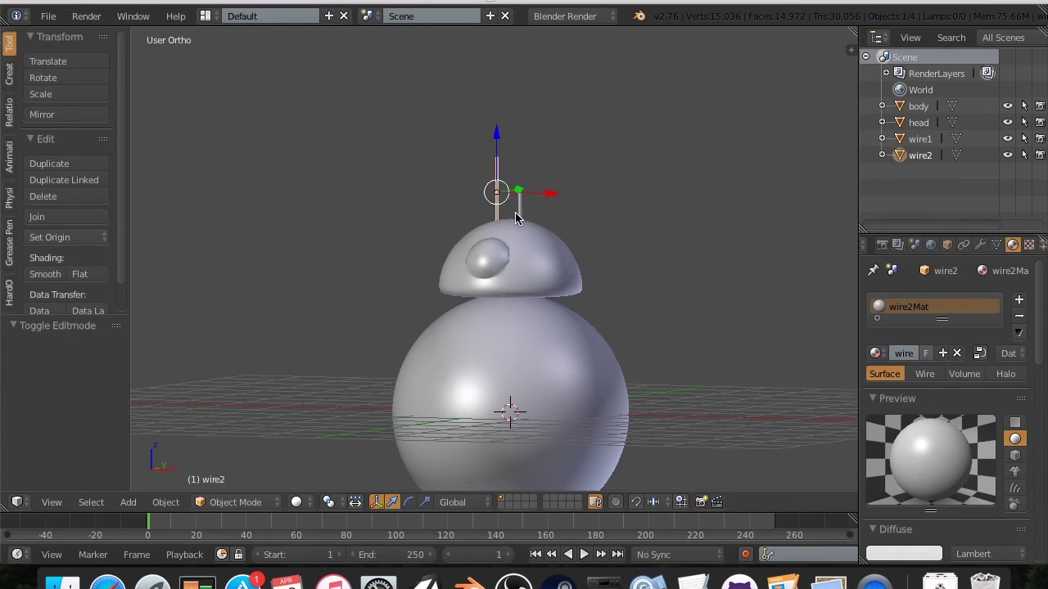
right_click(538, 394)
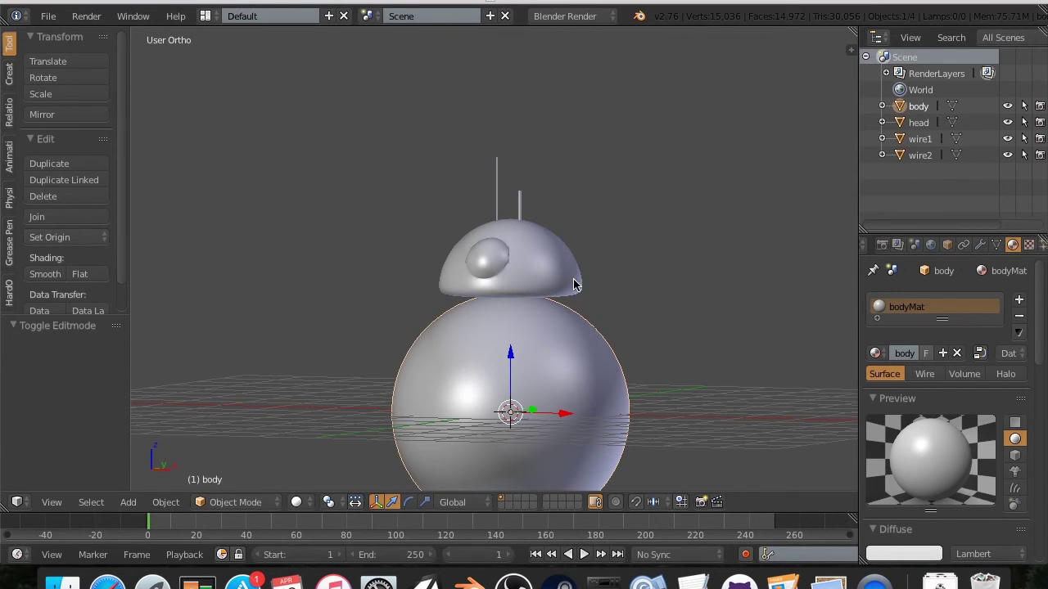
scroll(568, 290, "down", 2)
scroll(564, 317, "up", 2)
middle_click_drag(565, 318, 547, 245, "shift")
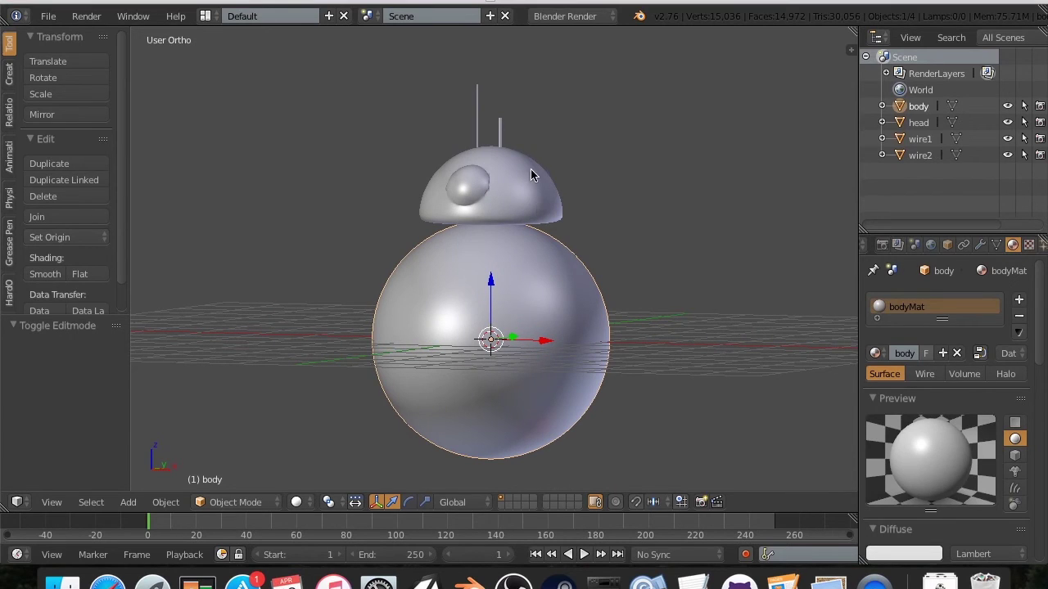